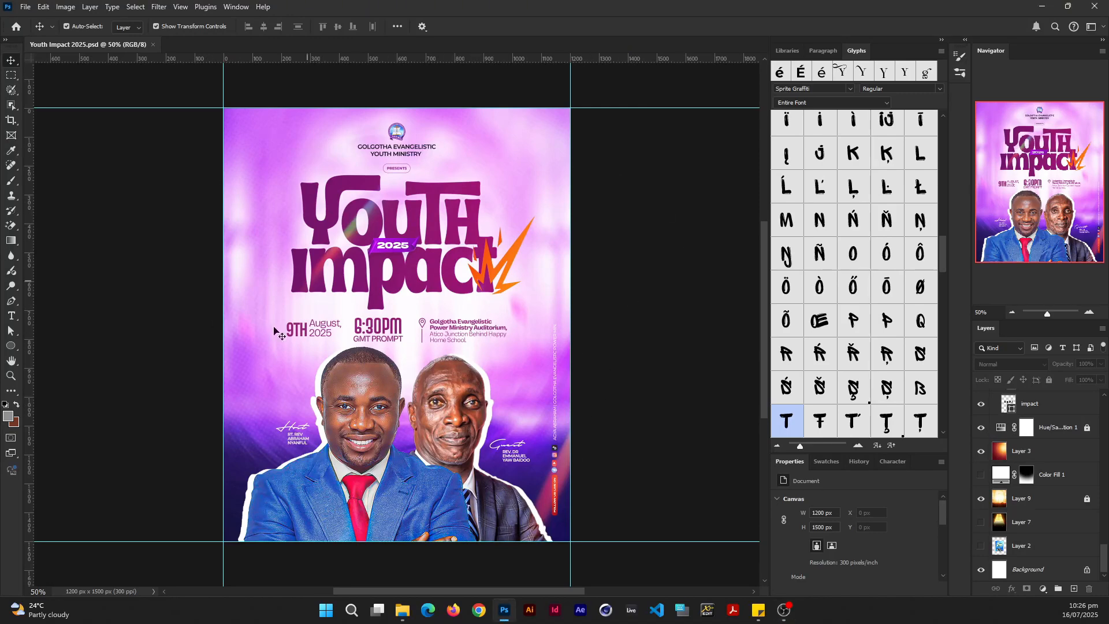
pyautogui.scroll(2, 414, 324)
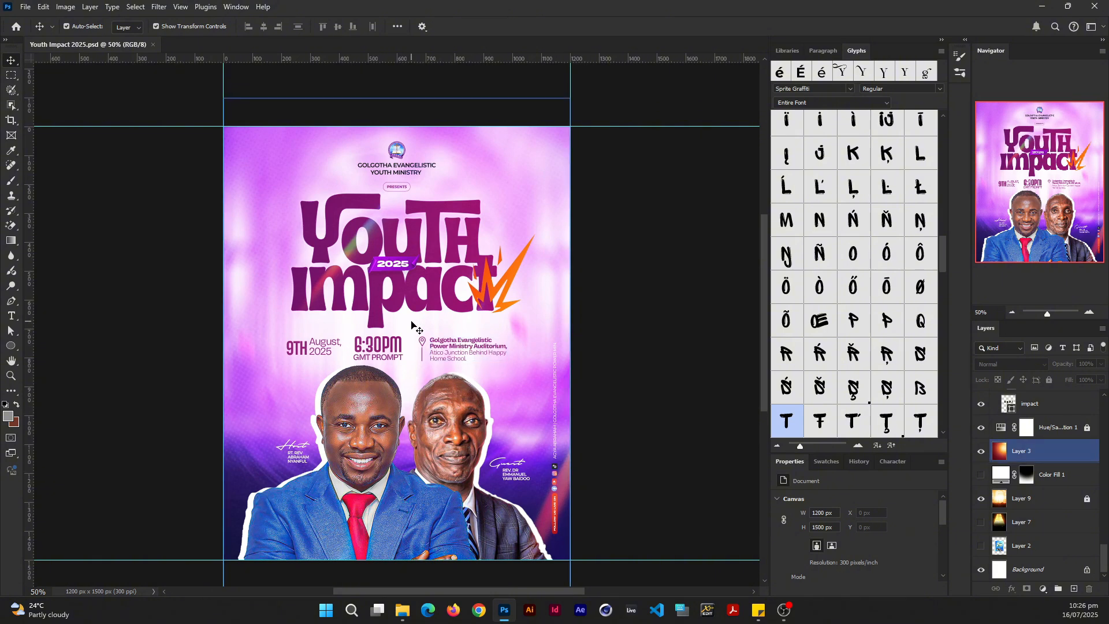
pyautogui.scroll(-1, 412, 321)
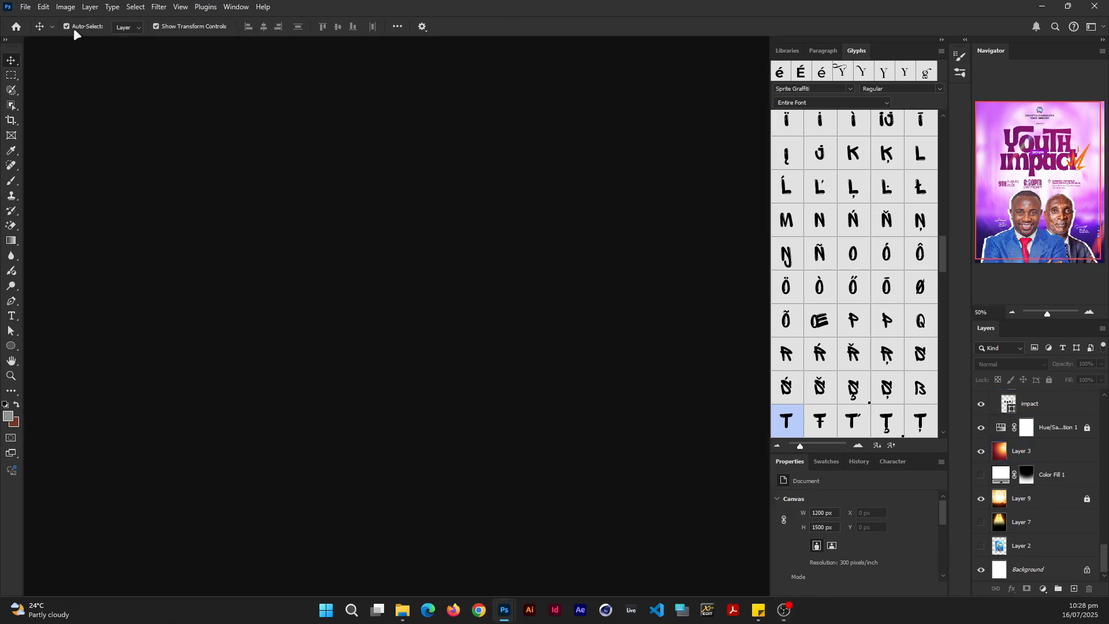
# Create a new portrait document measuring 4 by 5 inches at 300 pixels per inch.
pyautogui.click(25, 7)
pyautogui.click(32, 20)
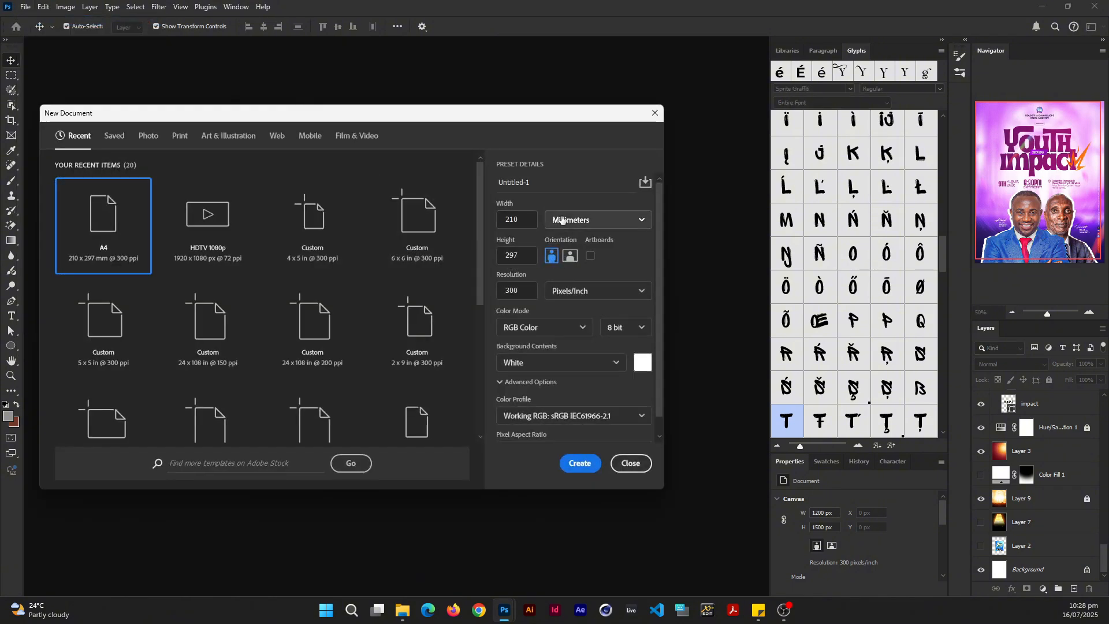
pyautogui.click(562, 219)
pyautogui.click(563, 257)
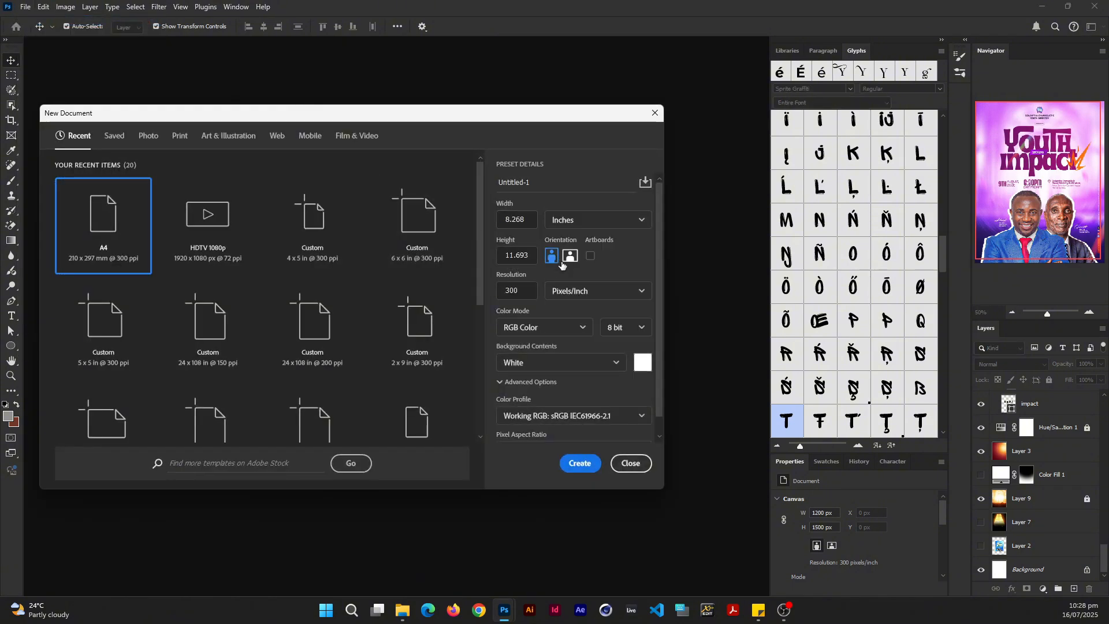
pyautogui.click(518, 291)
pyautogui.click(535, 218)
pyautogui.write('5')
pyautogui.press('Tab')
pyautogui.write('4')
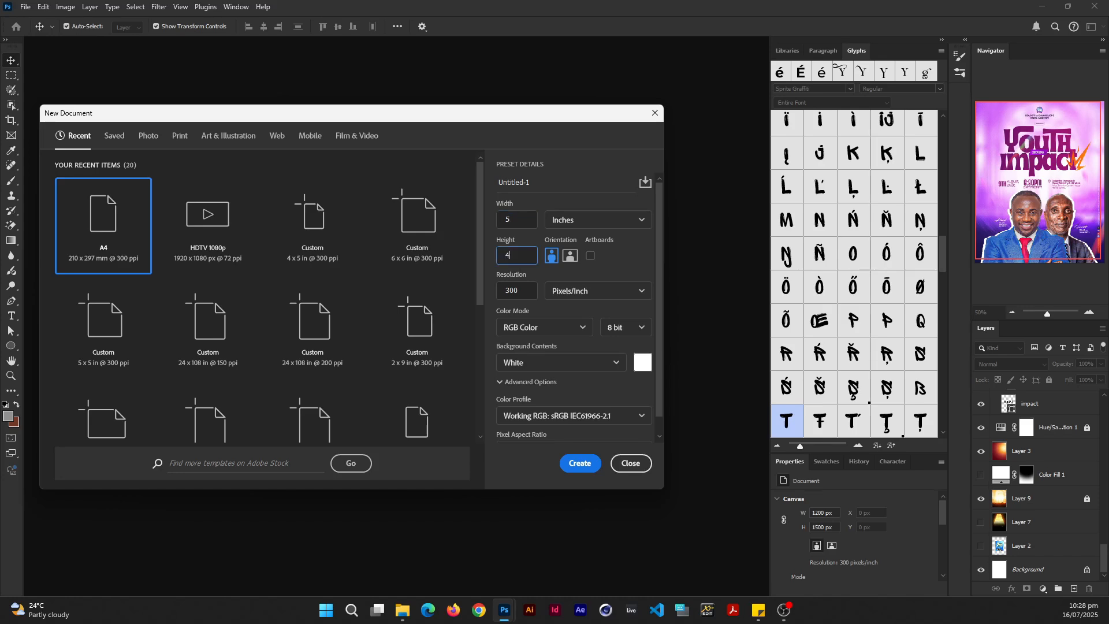
pyautogui.click(515, 224)
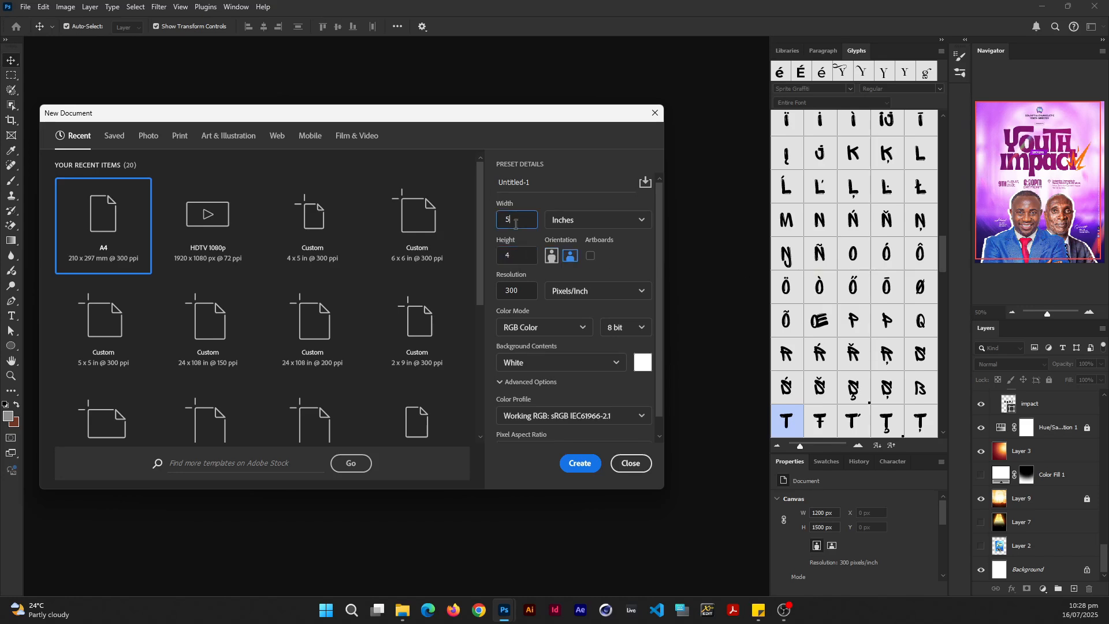
pyautogui.click(556, 257)
pyautogui.click(580, 463)
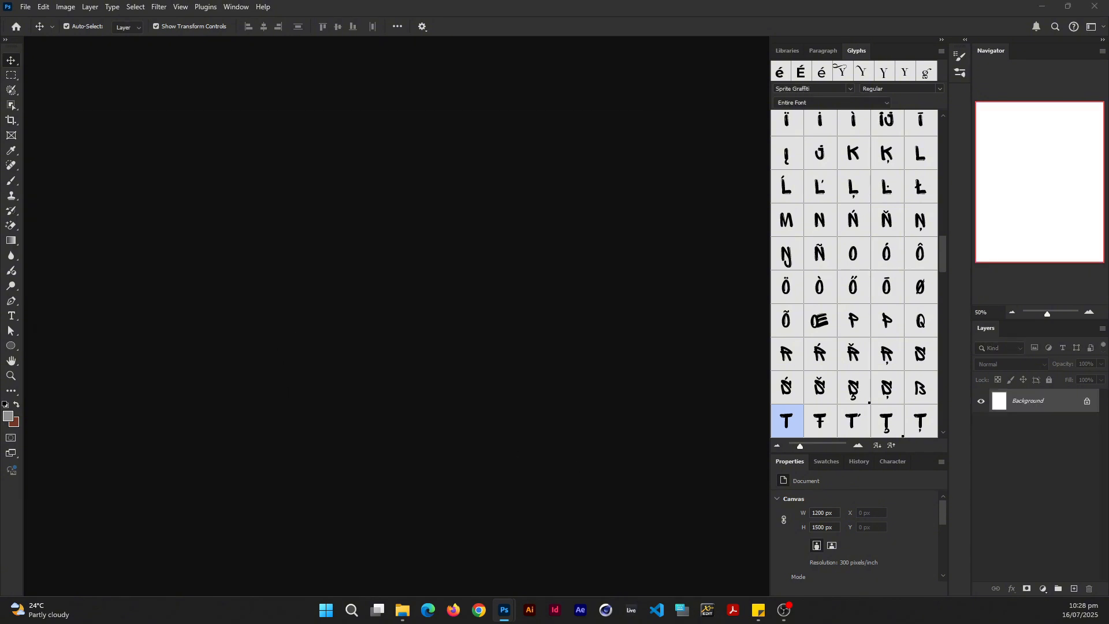
# Dock the floating Untitled-1 document window into the main workspace as a tab.
pyautogui.moveTo(161, 129); pyautogui.dragTo(132, 48)
pyautogui.doubleClick(304, 87)
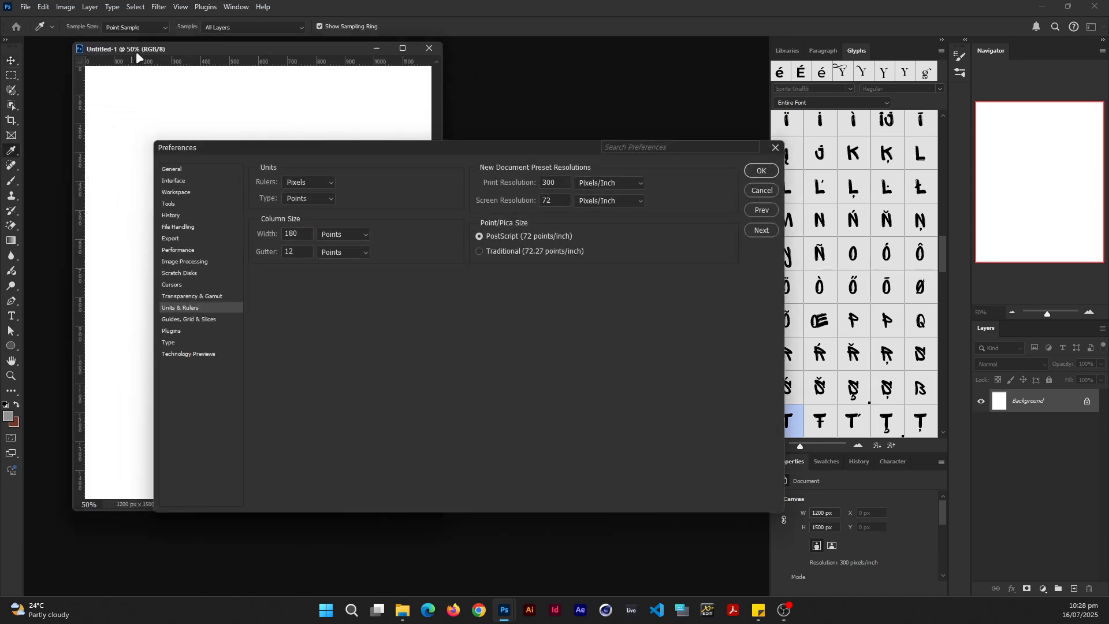
pyautogui.press('Escape')
pyautogui.doubleClick(121, 51)
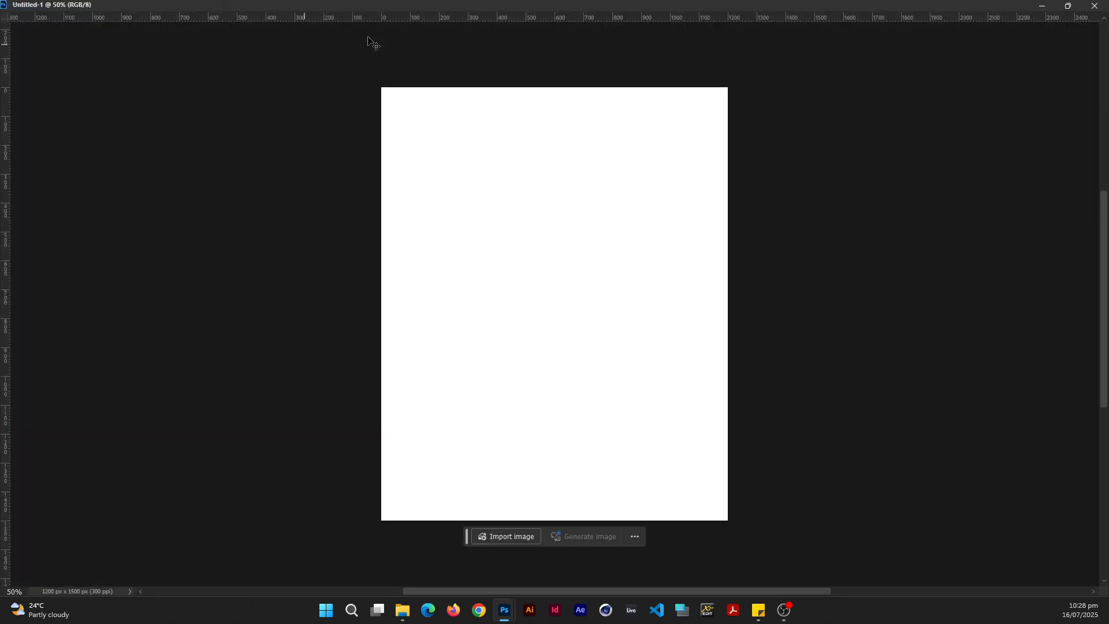
pyautogui.doubleClick(275, 7)
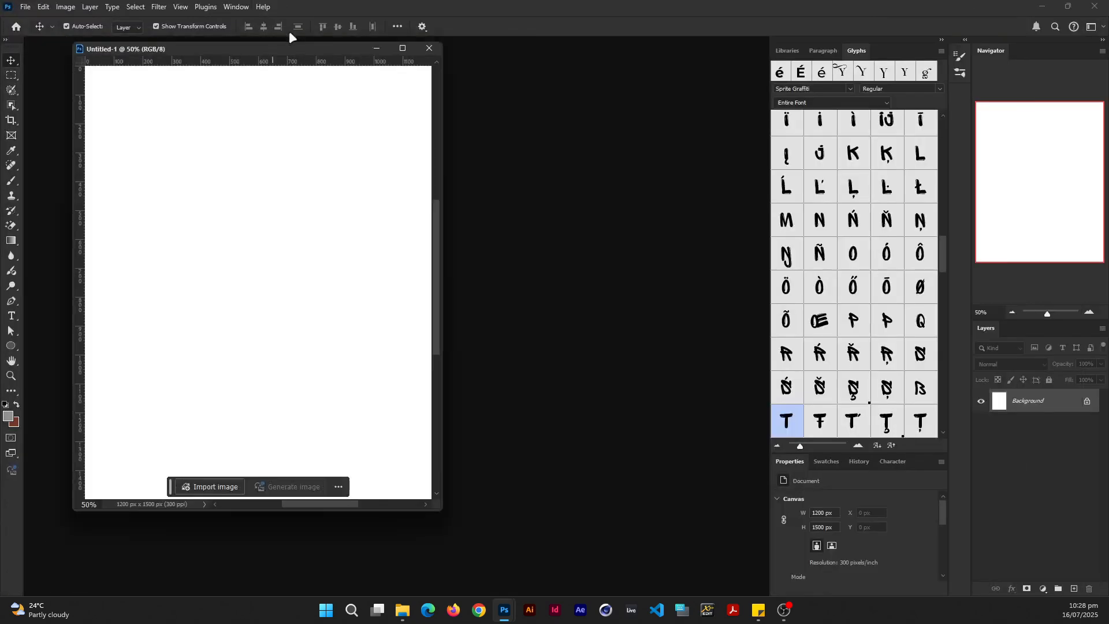
pyautogui.moveTo(230, 56); pyautogui.dragTo(174, 37)
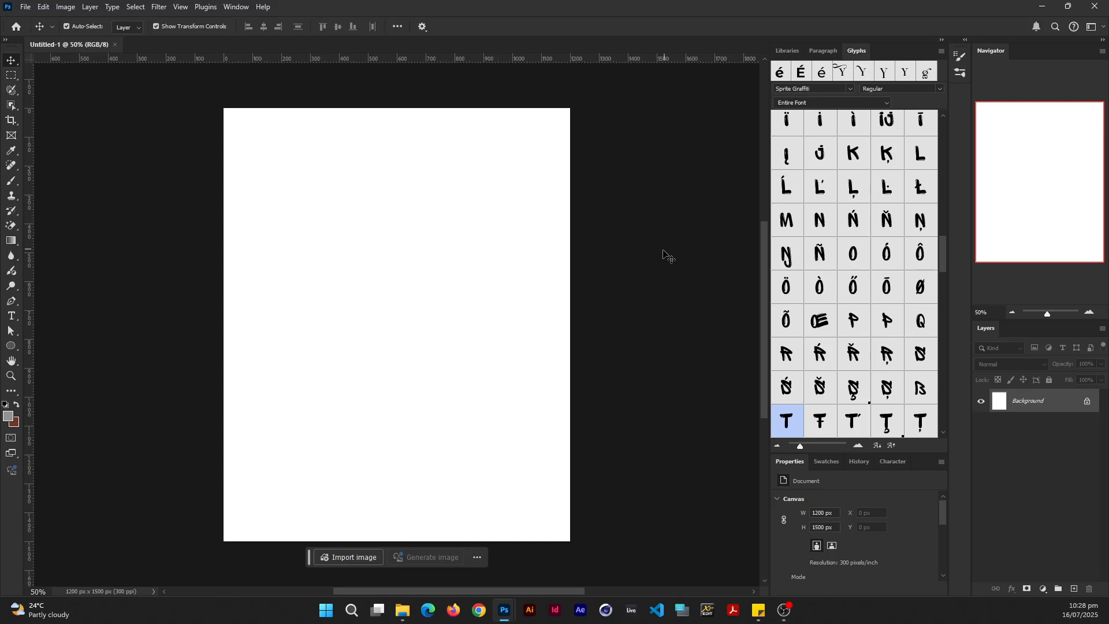
# Add a cyan guide layout with 1 column and 1 row along the canvas edges.
pyautogui.click(184, 10)
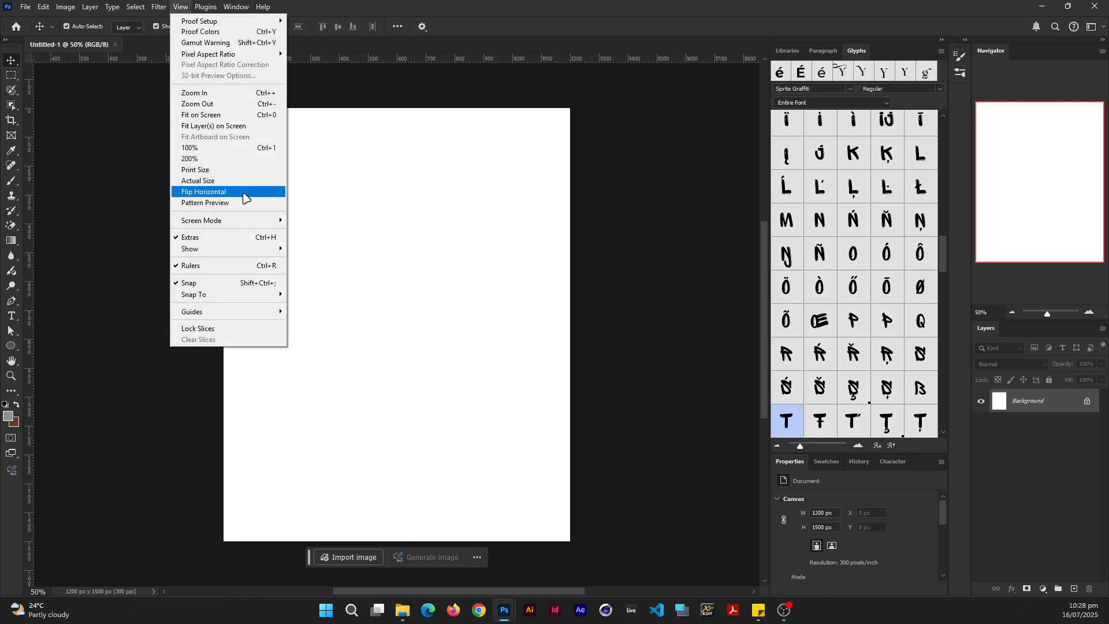
pyautogui.moveTo(216, 312)
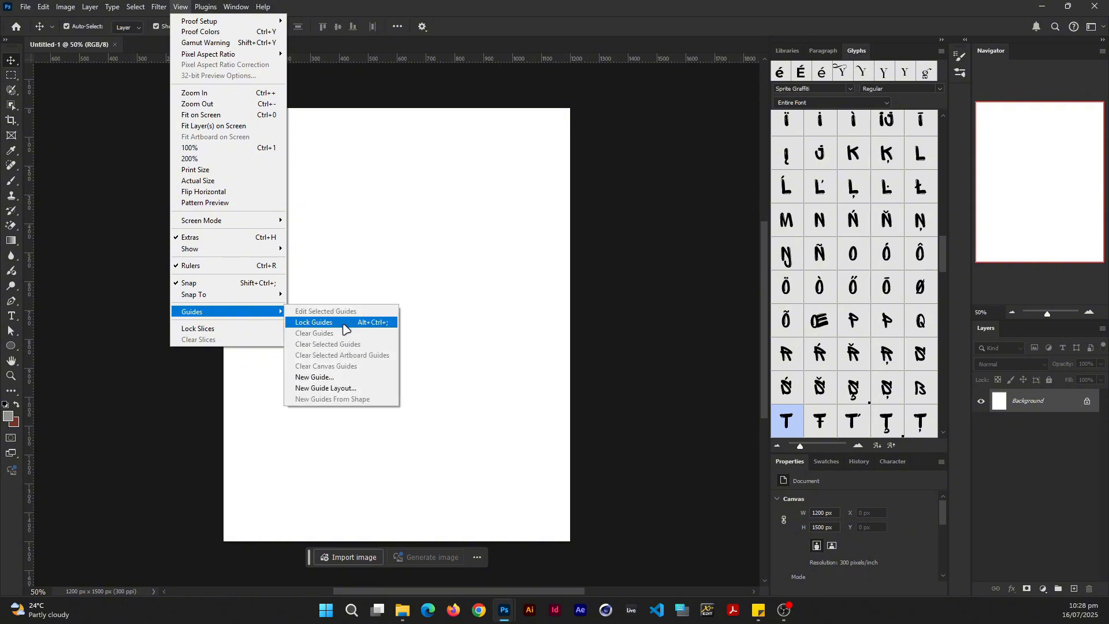
pyautogui.click(343, 389)
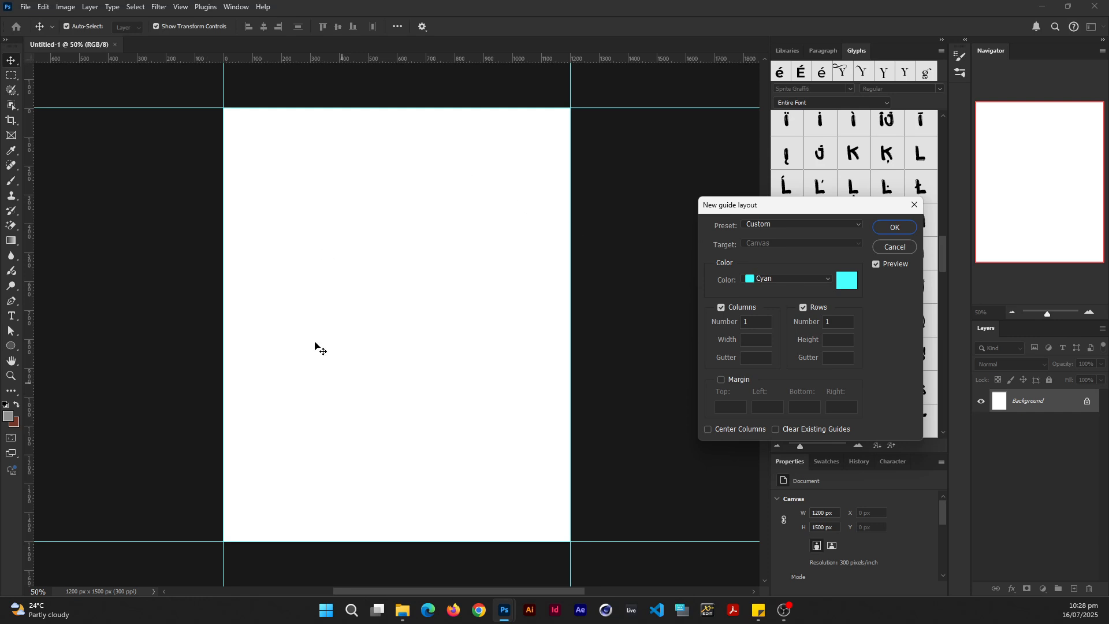
pyautogui.click(894, 227)
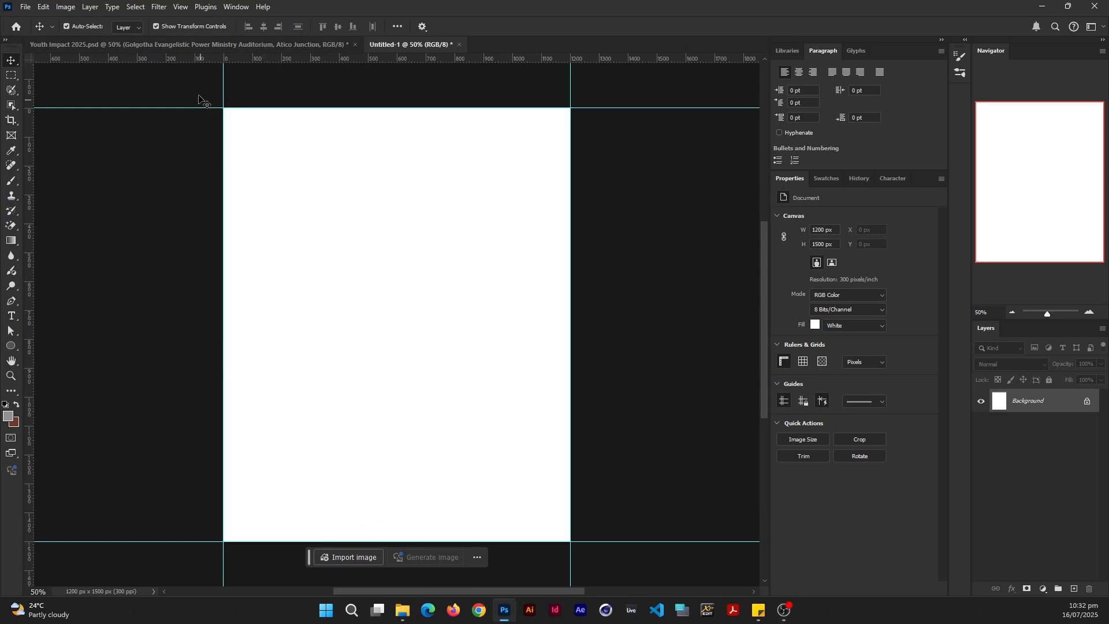
# Check the Youth Impact 2025 flyer, then add the text "Youth" on the blank Untitled-1 canvas.
pyautogui.click(209, 44)
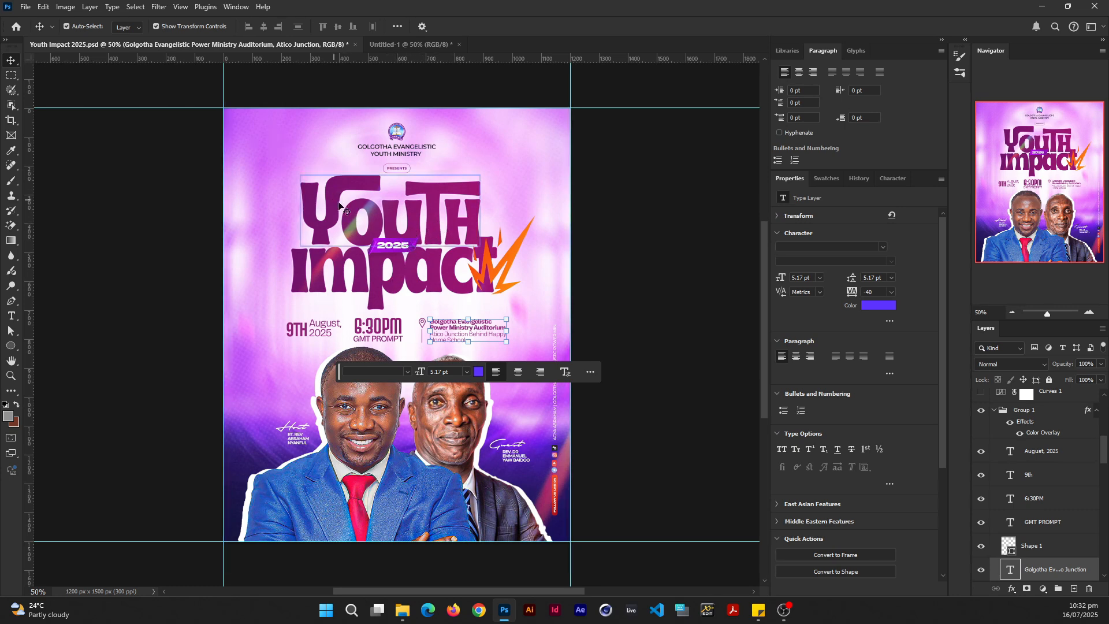
pyautogui.click(421, 44)
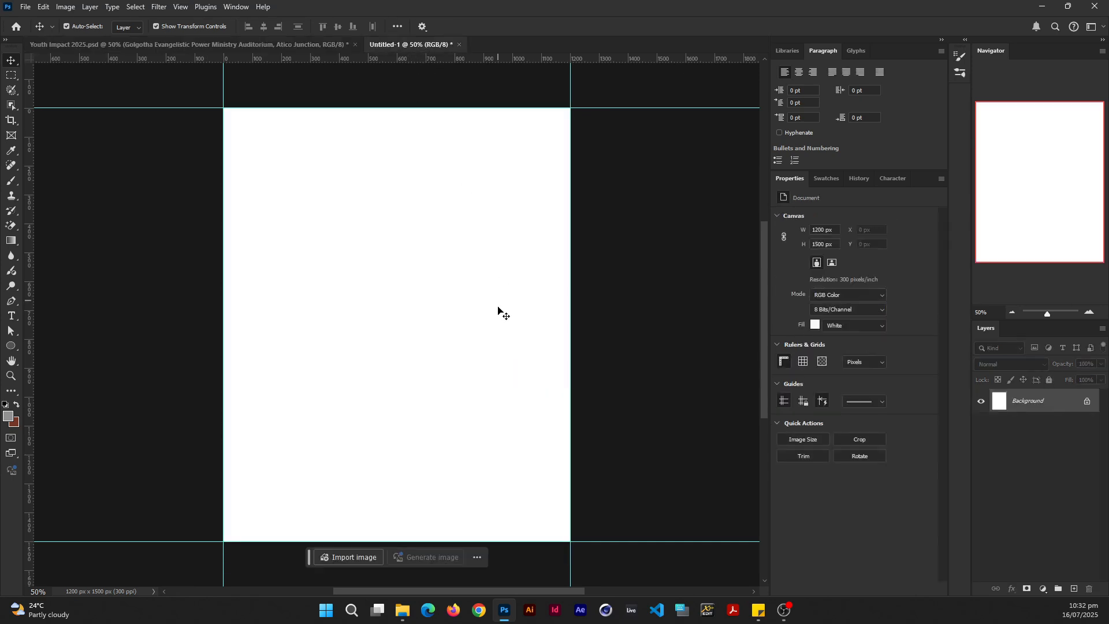
pyautogui.press('t')
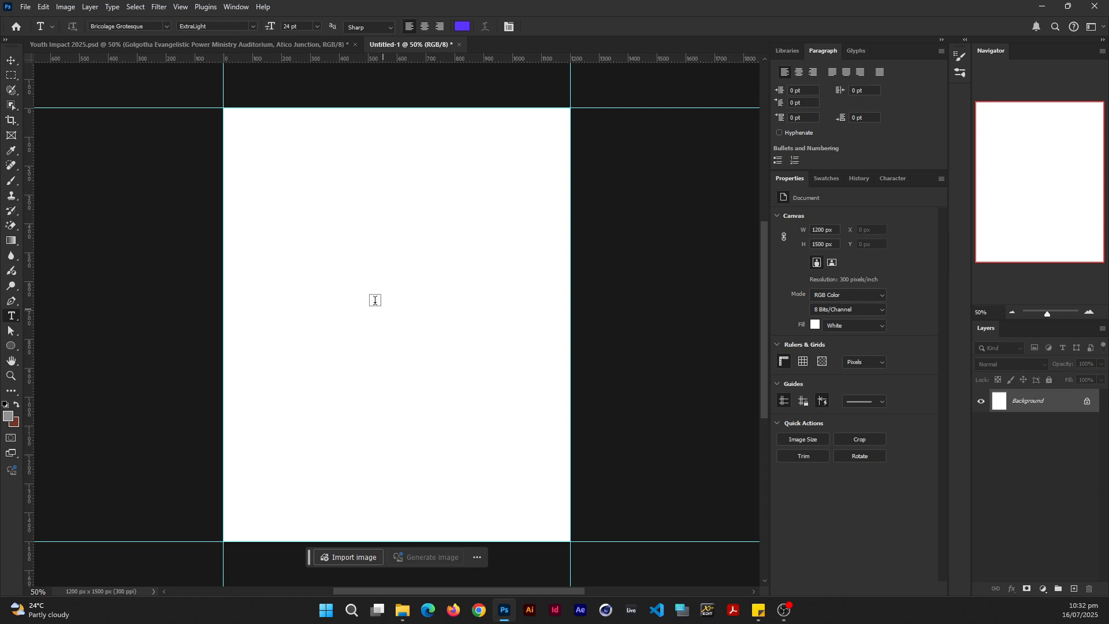
pyautogui.click(336, 291)
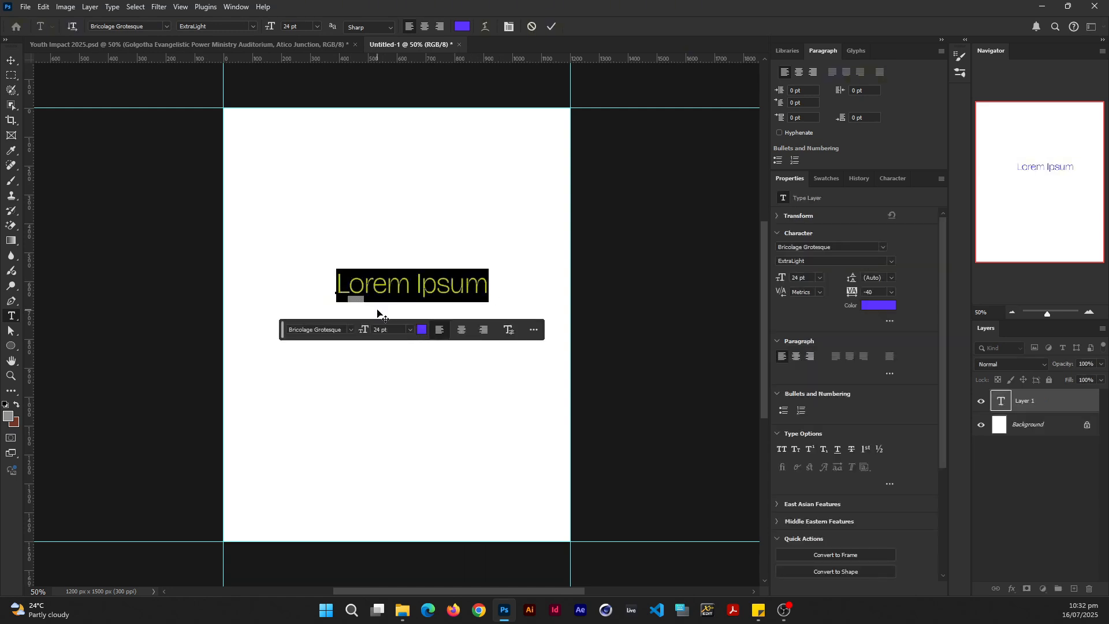
pyautogui.write('Youth')
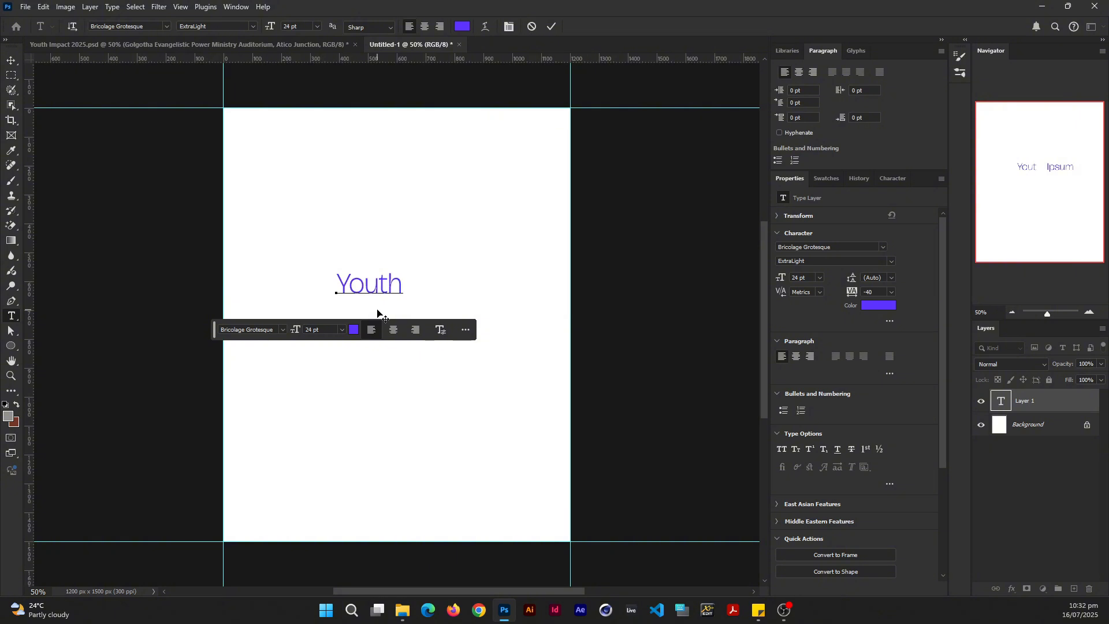
# Enlarge the "Youth" text to 92 pt and move it fully inside the canvas, roughly centred horizontally.
pyautogui.hotkey('ctrl', 'a')
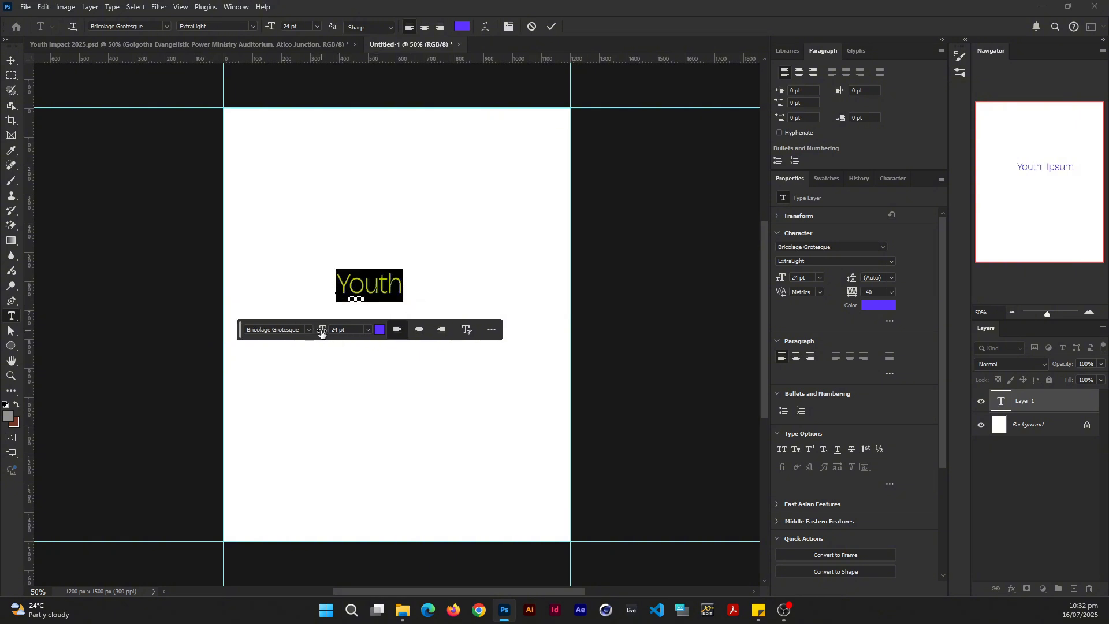
pyautogui.moveTo(319, 329); pyautogui.dragTo(379, 321)
pyautogui.click(551, 26)
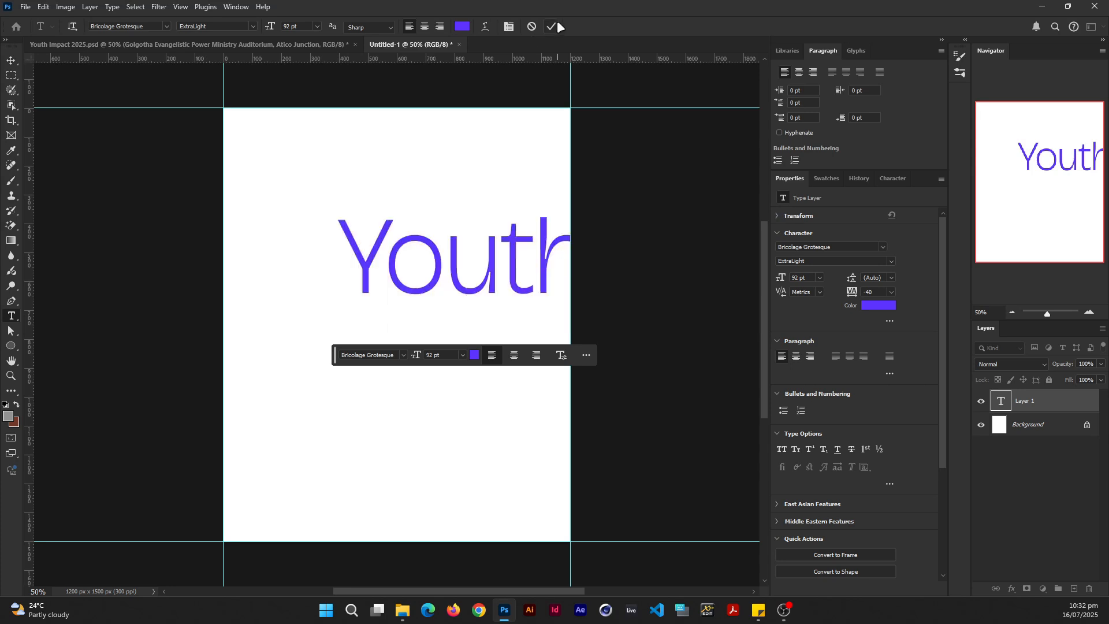
pyautogui.press('v')
pyautogui.moveTo(509, 277); pyautogui.dragTo(440, 302)
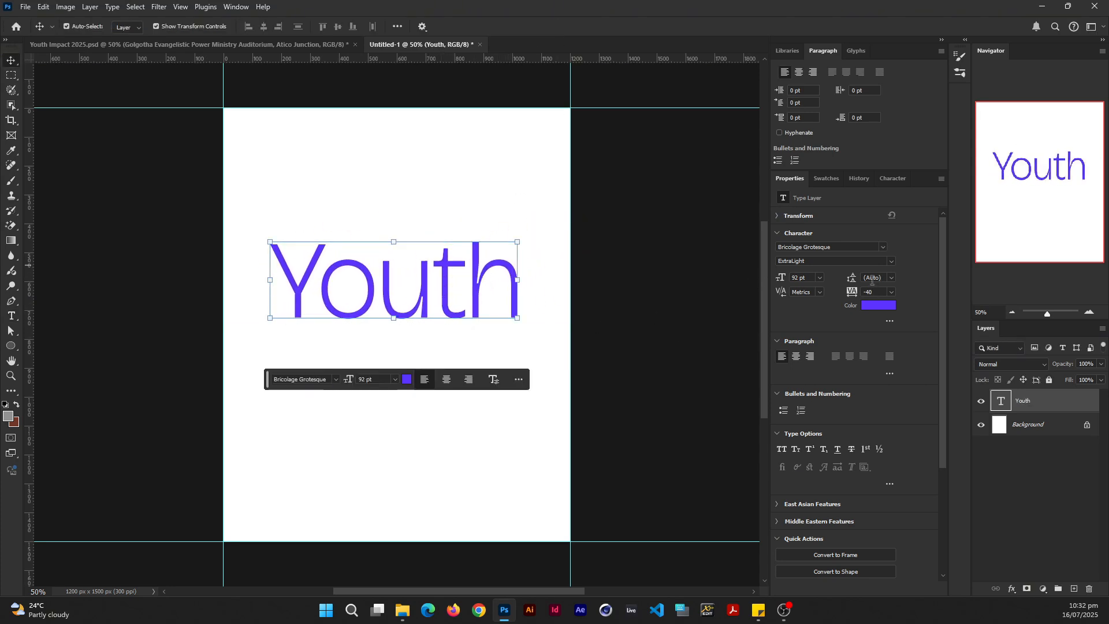
# Try the Tropika Island Script Casual font on the "Youth" text.
pyautogui.click(860, 244)
pyautogui.write('tro')
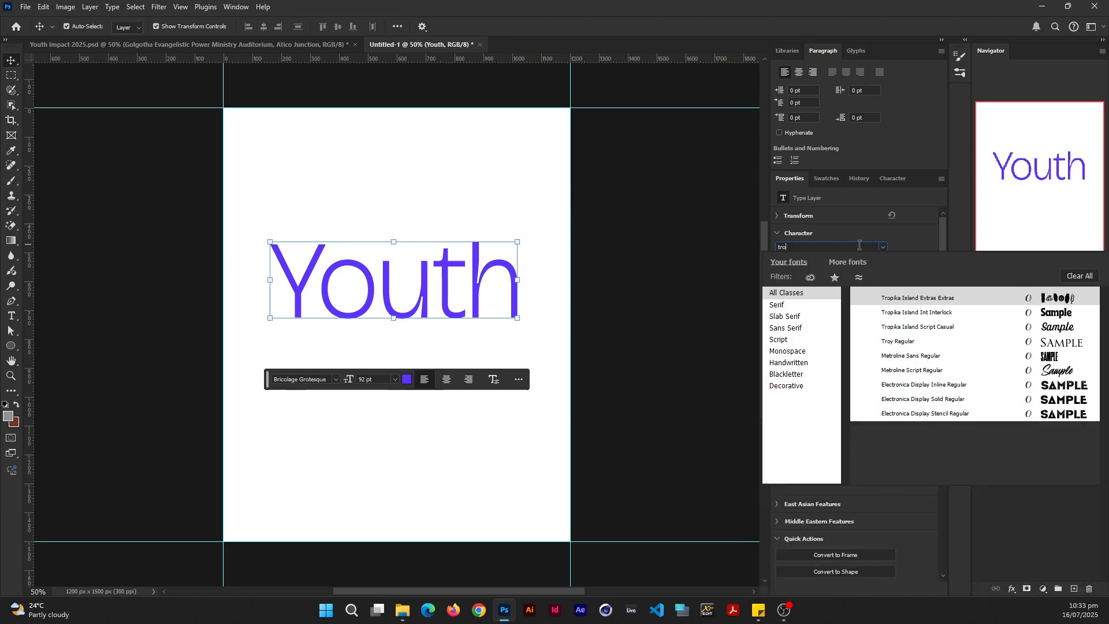
pyautogui.click(953, 327)
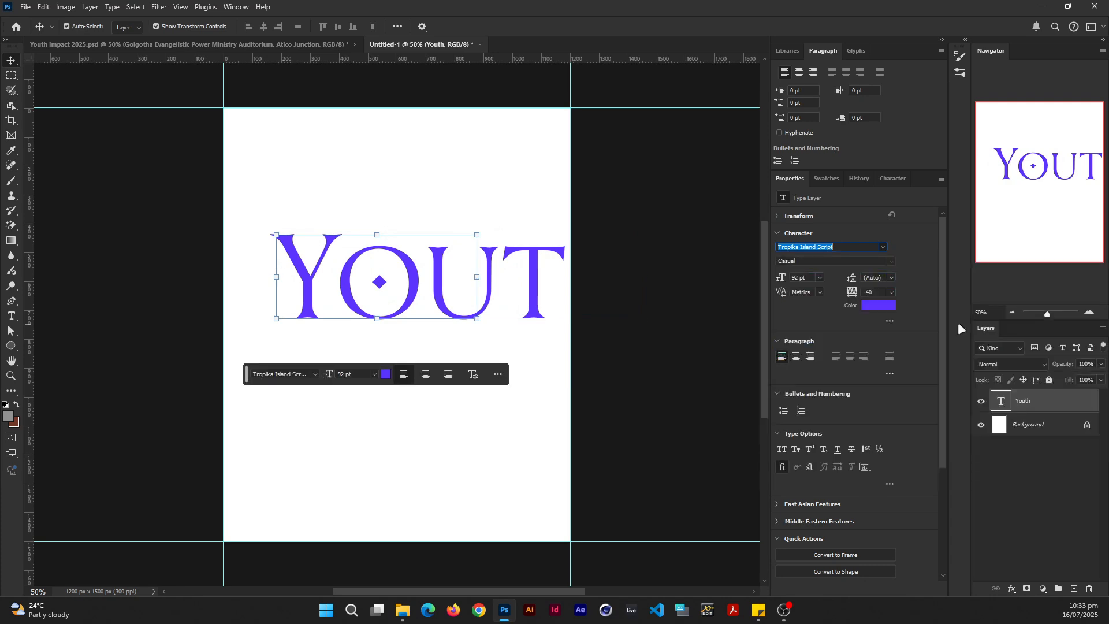
# Set the "Youth" text in the Tropika Island Int Interlock font and deselect the layer.
pyautogui.click(879, 245)
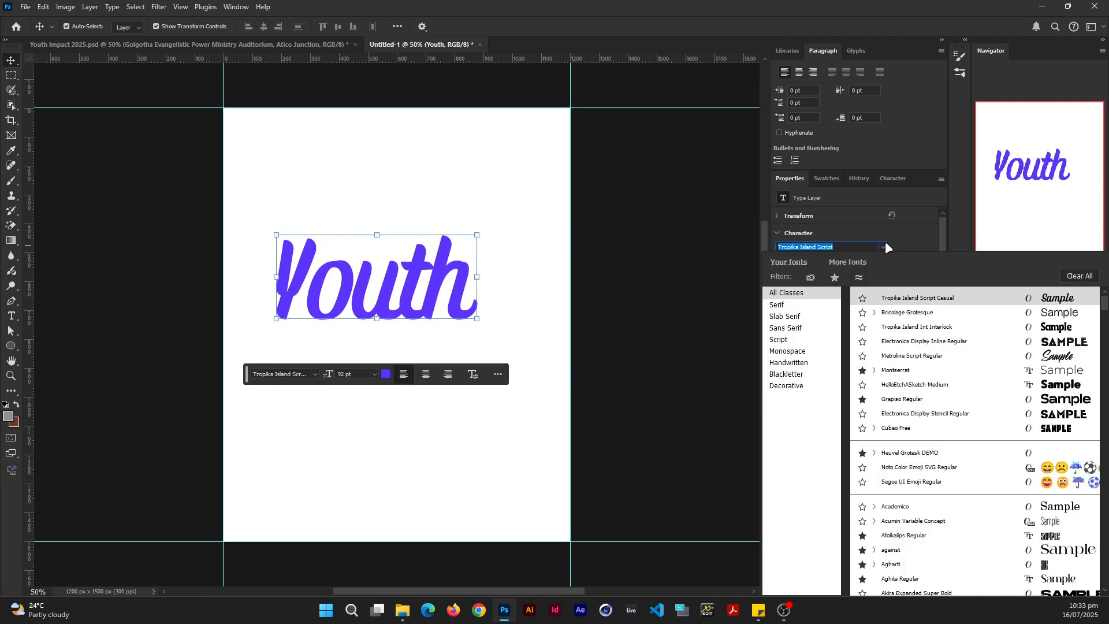
pyautogui.write('trop')
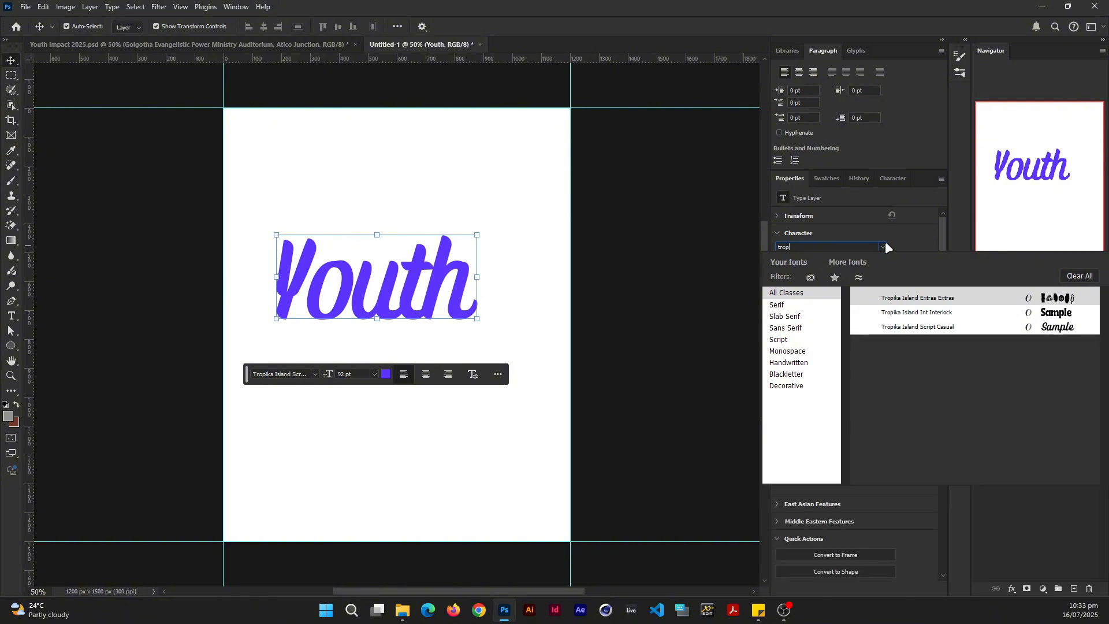
pyautogui.click(929, 313)
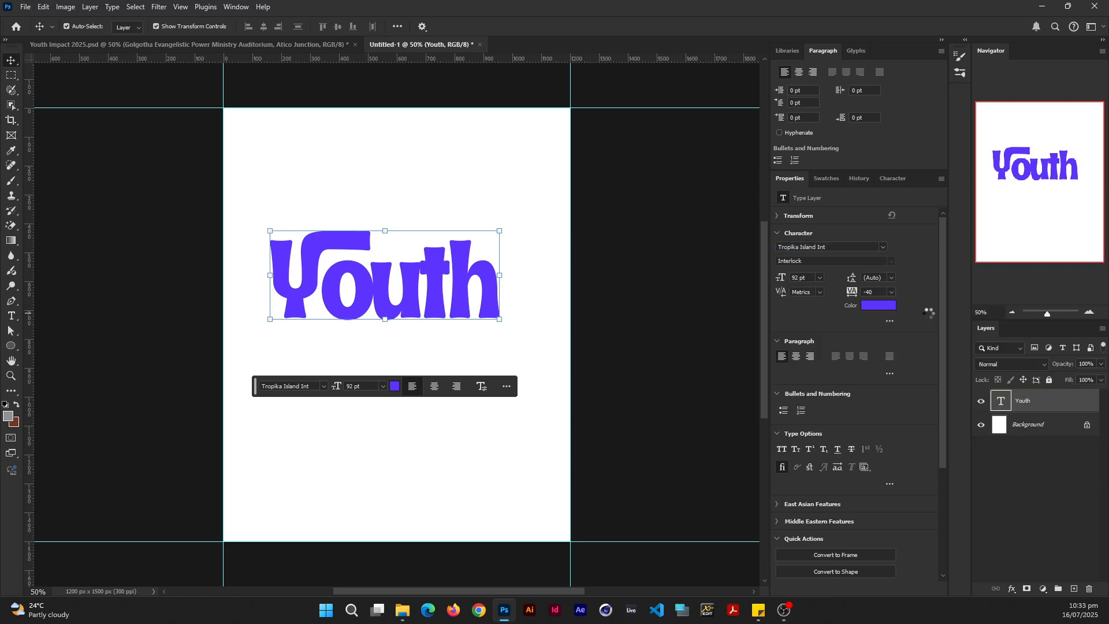
pyautogui.click(503, 205)
# Check the title lettering on the Youth Impact 2025 flyer and select the letters "th" in the Untitled-1 "Youth" text.
pyautogui.click(378, 282)
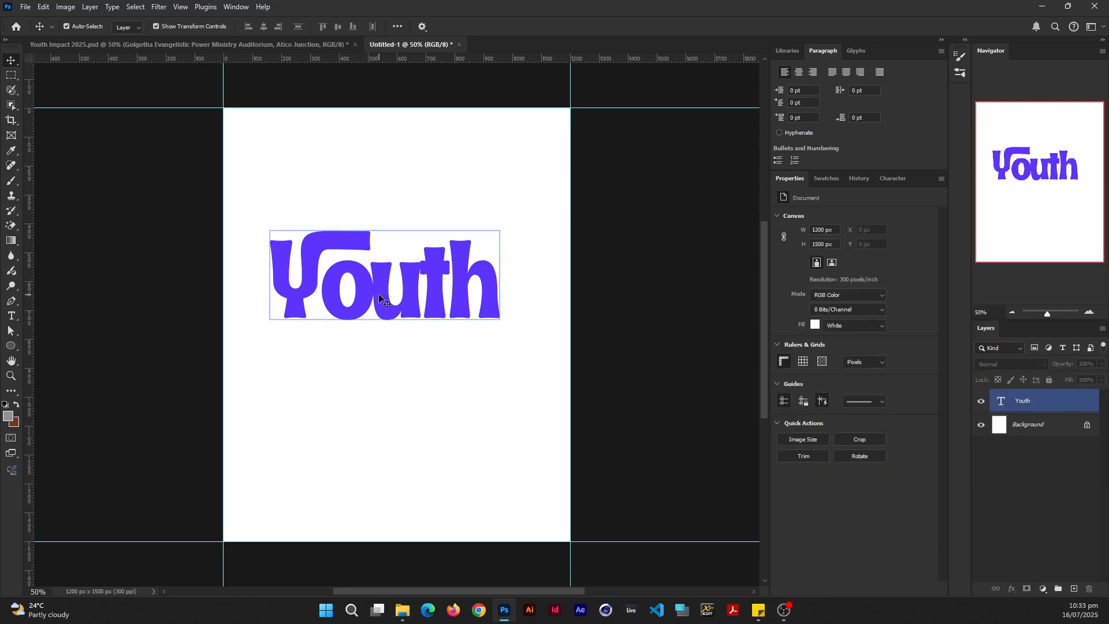
pyautogui.click(353, 289)
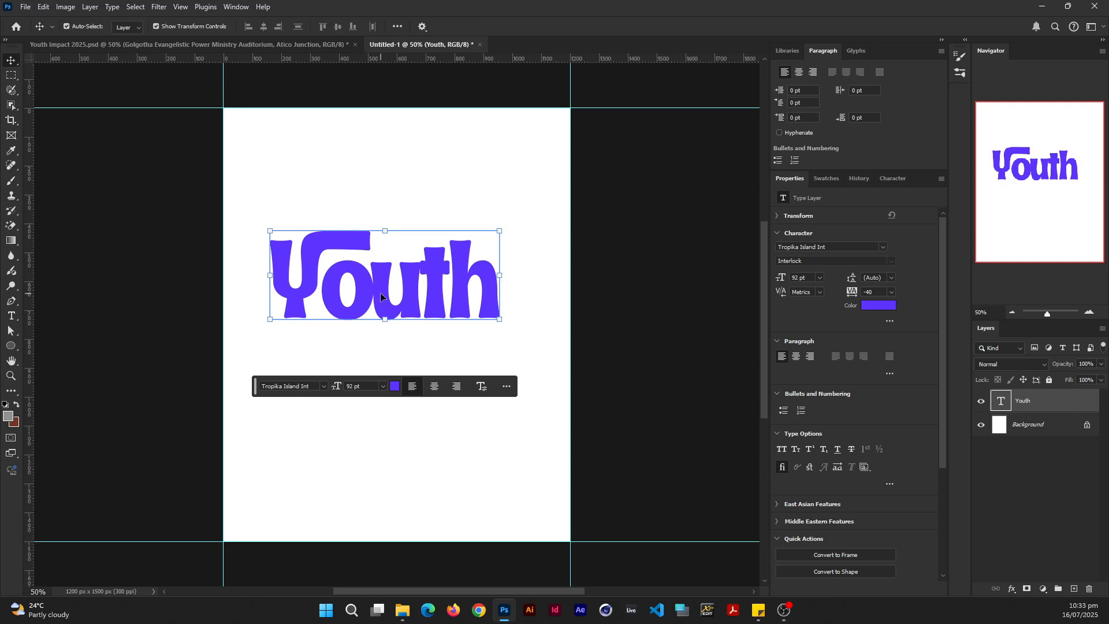
pyautogui.doubleClick(432, 273)
pyautogui.moveTo(420, 273); pyautogui.dragTo(498, 265)
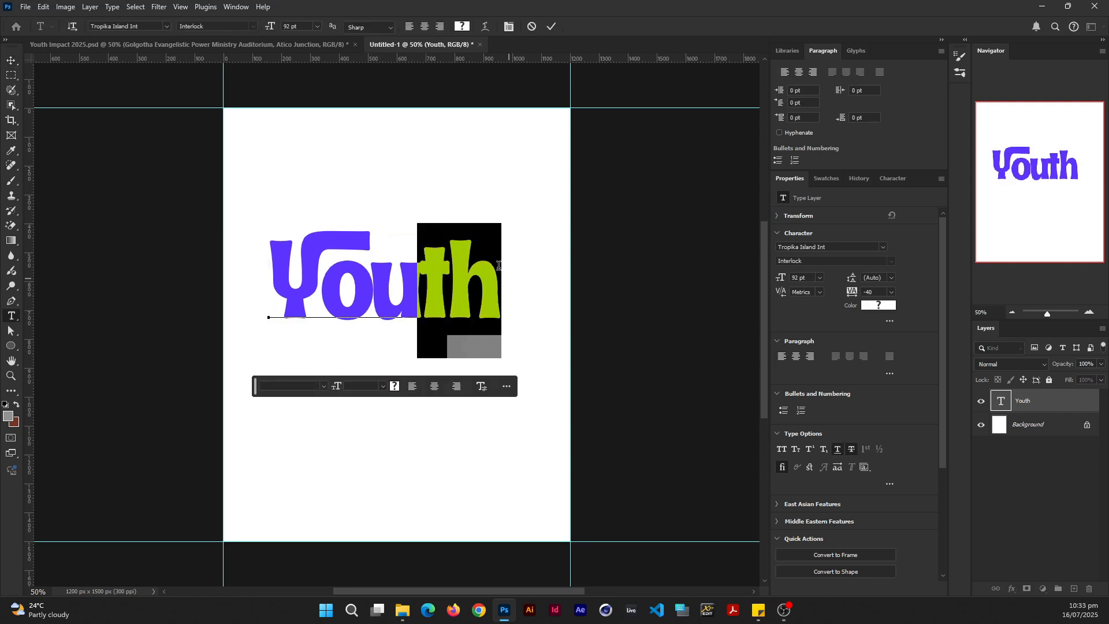
pyautogui.click(247, 47)
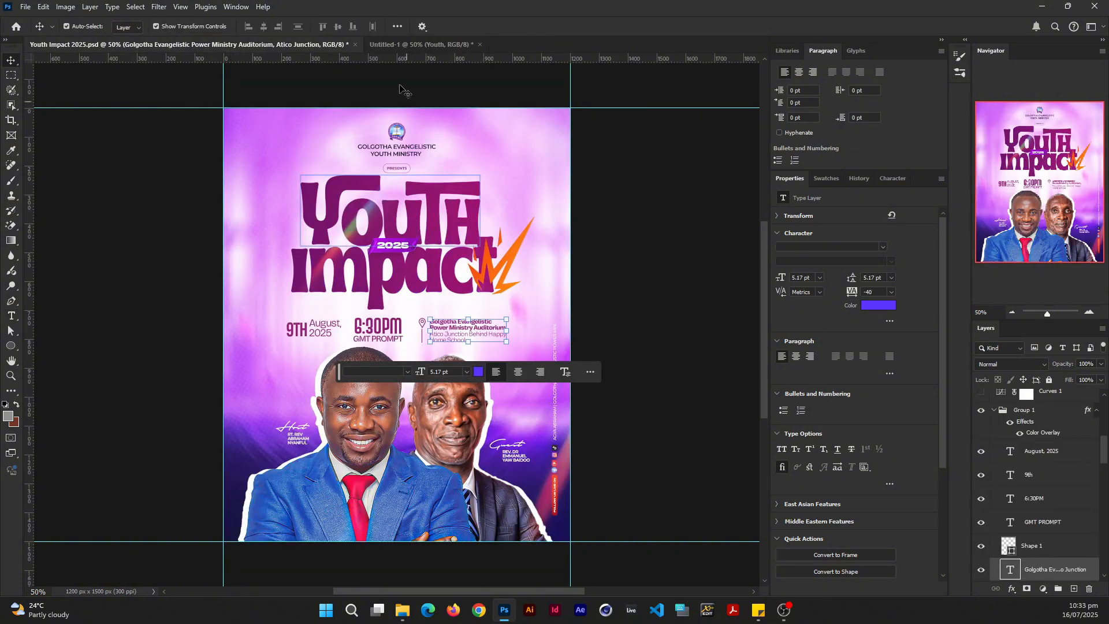
pyautogui.click(392, 41)
pyautogui.doubleClick(428, 264)
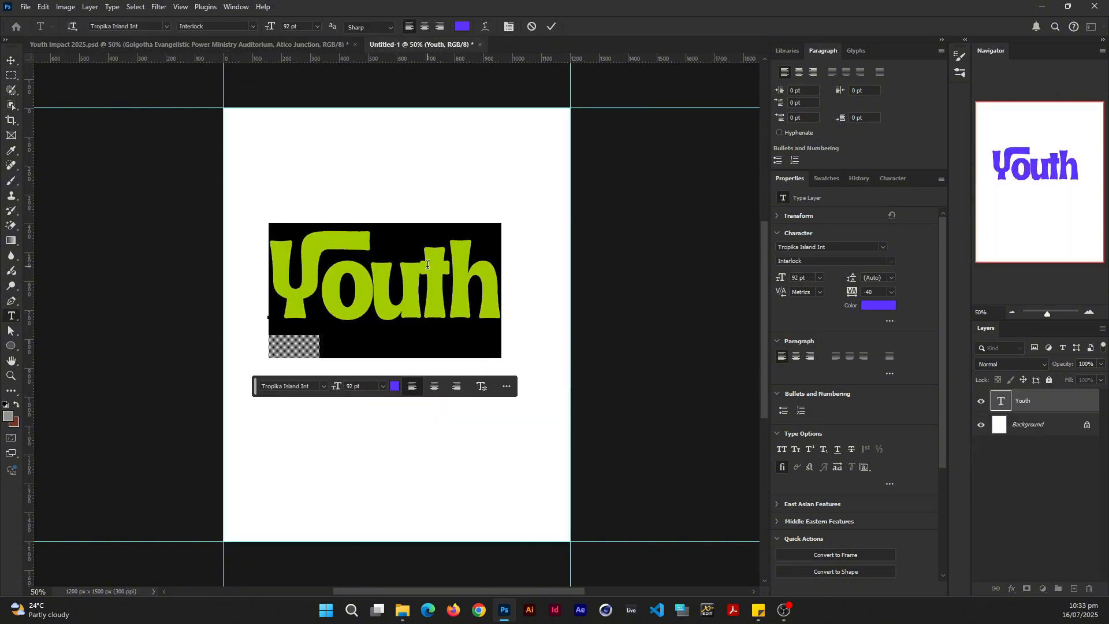
pyautogui.moveTo(428, 265); pyautogui.dragTo(512, 275)
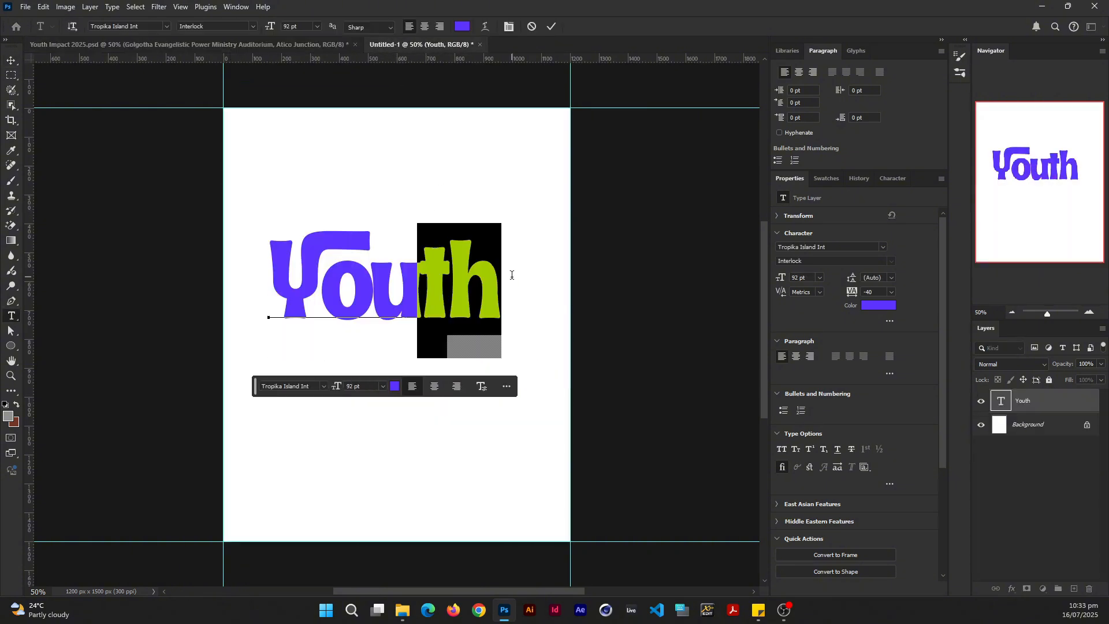
# Open the glyph set and place the text cursor in "Youth" so the Tropika Island Int Interlock glyphs are listed.
pyautogui.click(850, 51)
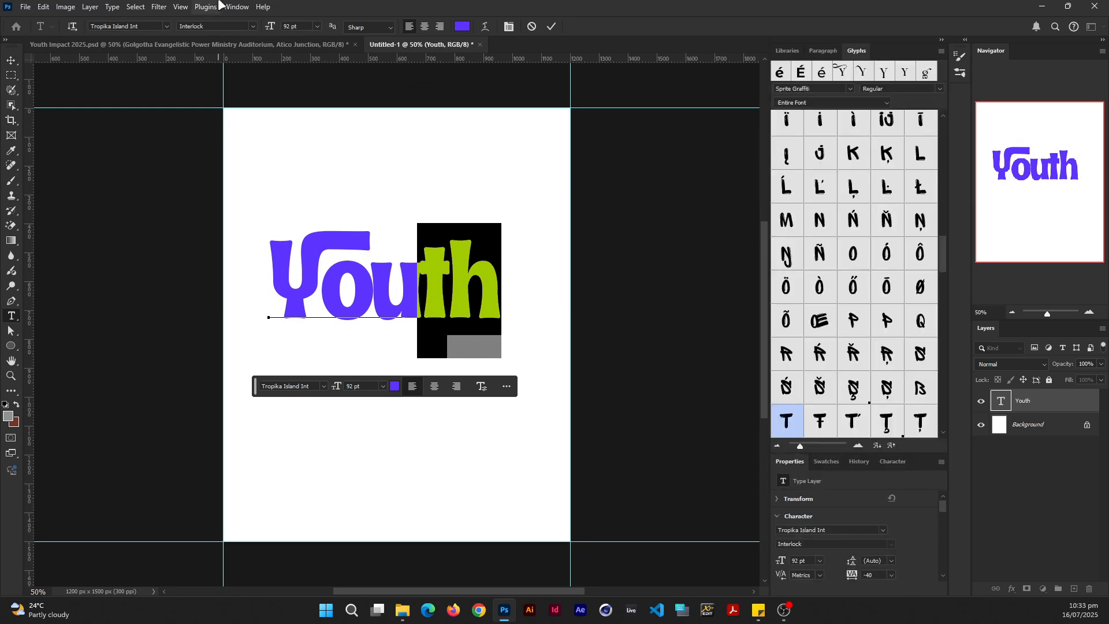
pyautogui.click(182, 7)
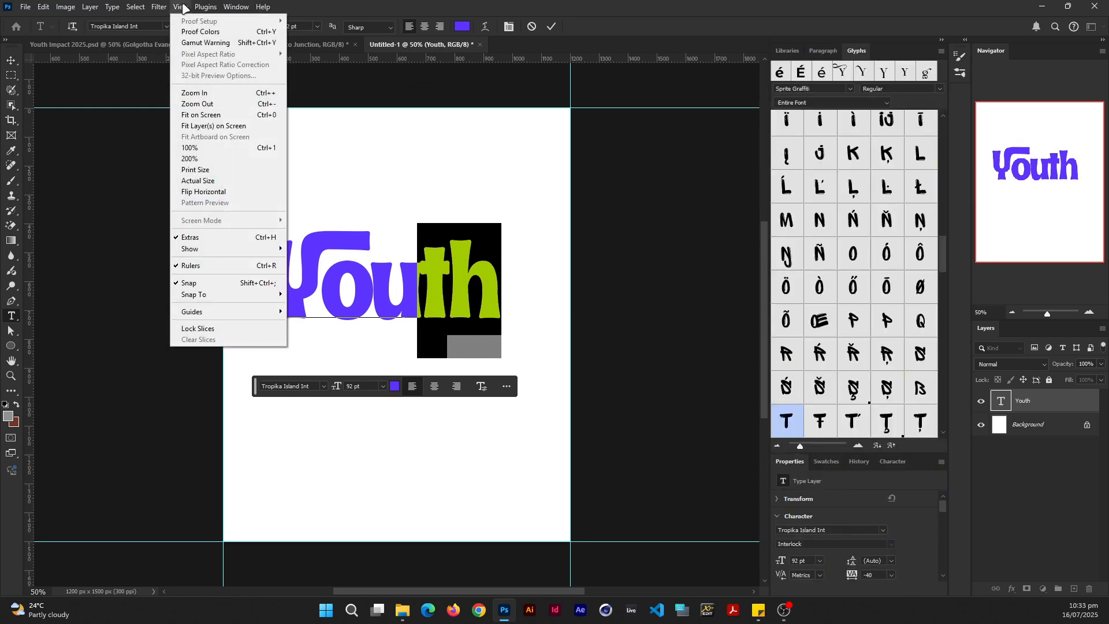
pyautogui.moveTo(236, 7)
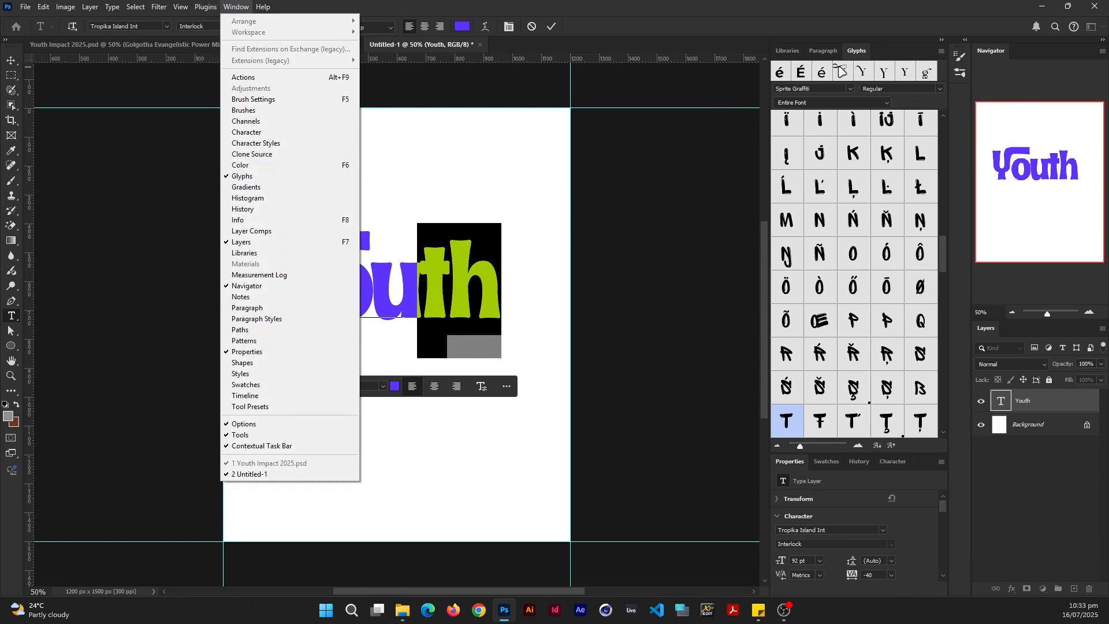
pyautogui.click(855, 51)
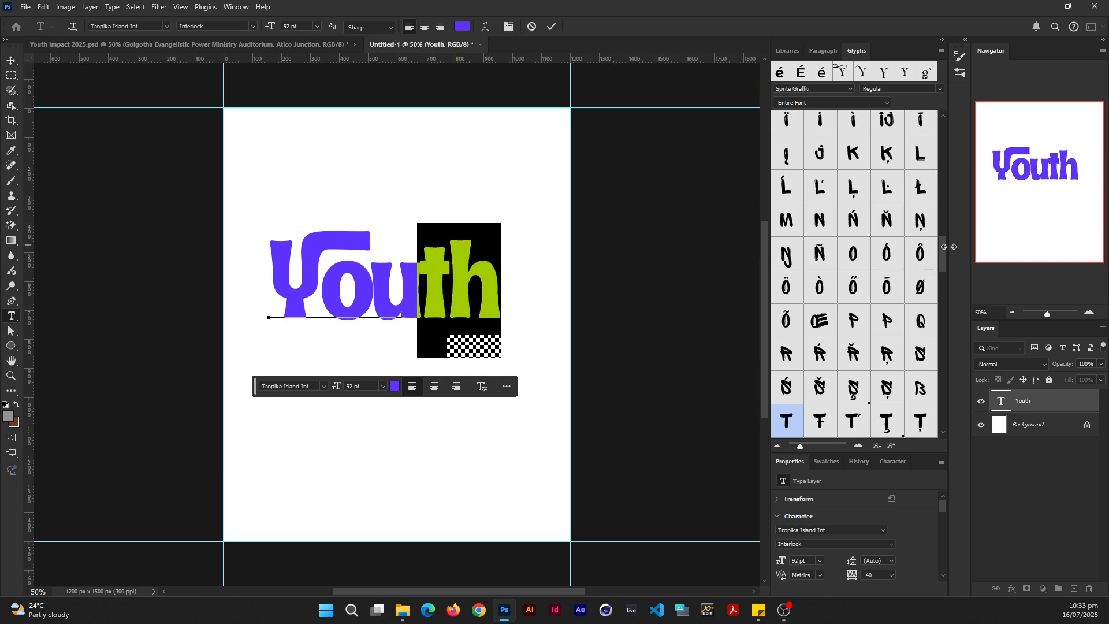
pyautogui.moveTo(944, 248); pyautogui.dragTo(941, 422)
pyautogui.moveTo(945, 304); pyautogui.dragTo(944, 176)
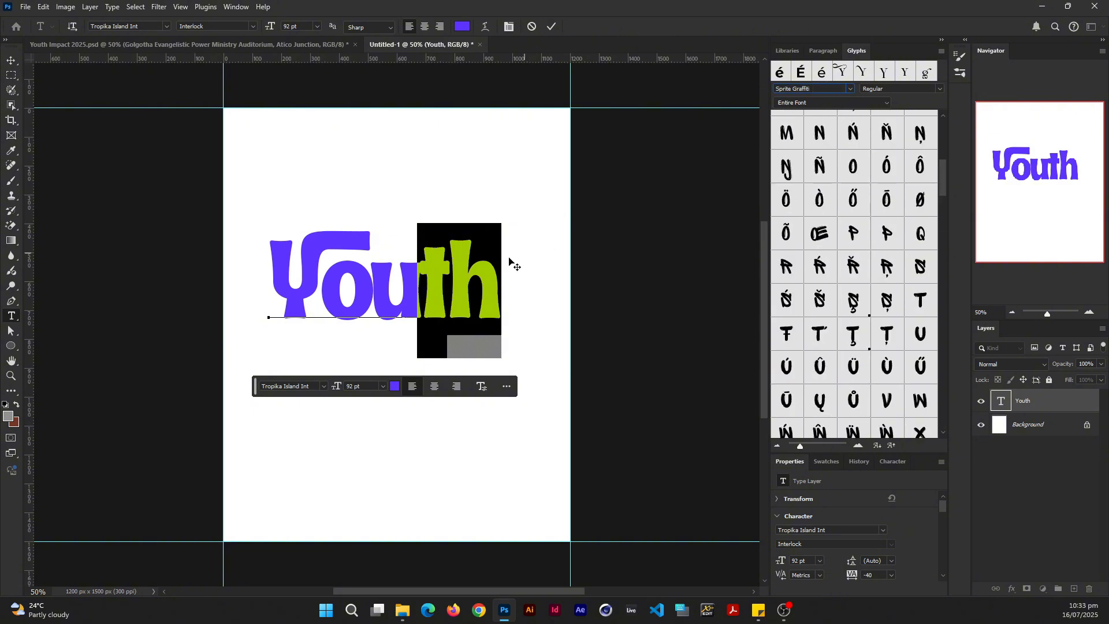
pyautogui.click(427, 276)
pyautogui.click(444, 277)
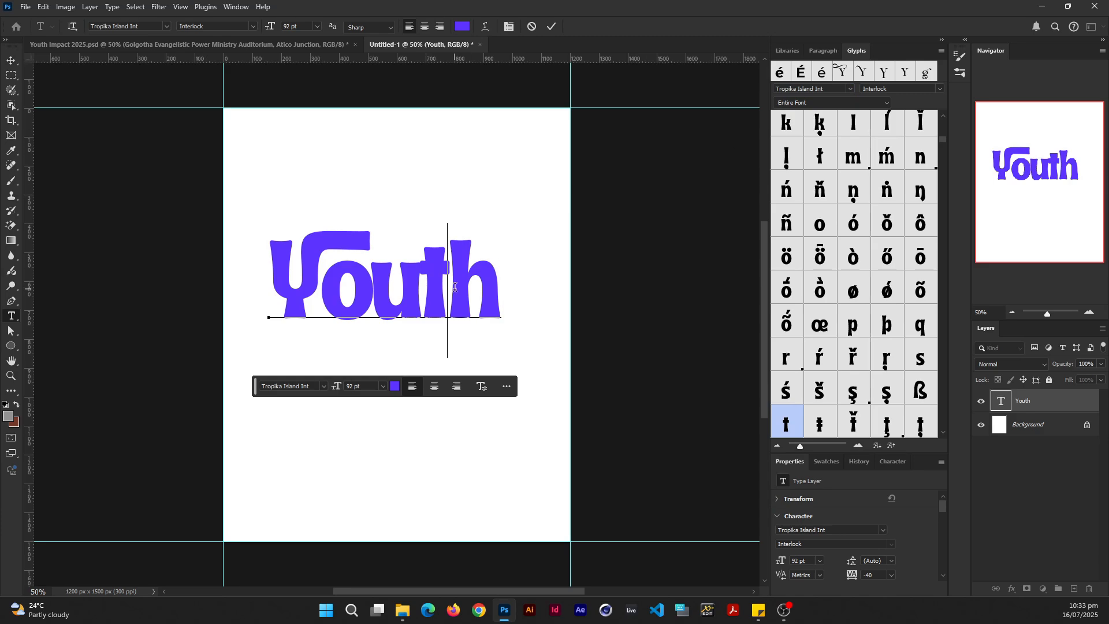
# Look through the Tropika Island Int Interlock glyphs for a ligature that combines T and H.
pyautogui.moveTo(941, 138); pyautogui.dragTo(950, 336)
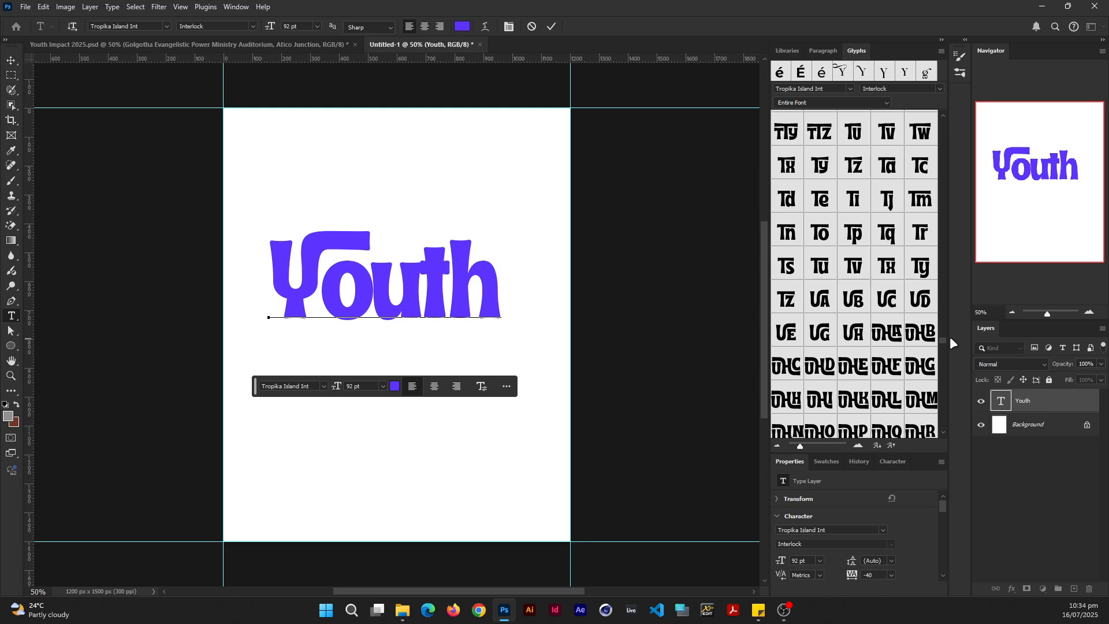
pyautogui.scroll(2, 846, 226)
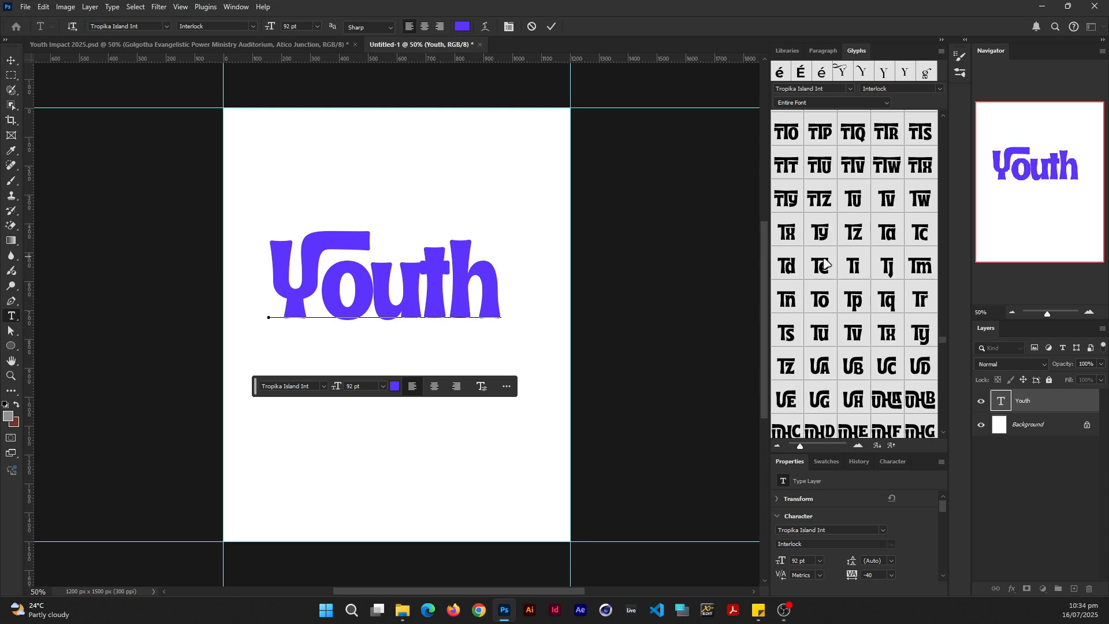
pyautogui.scroll(4, 849, 254)
pyautogui.scroll(10, 850, 272)
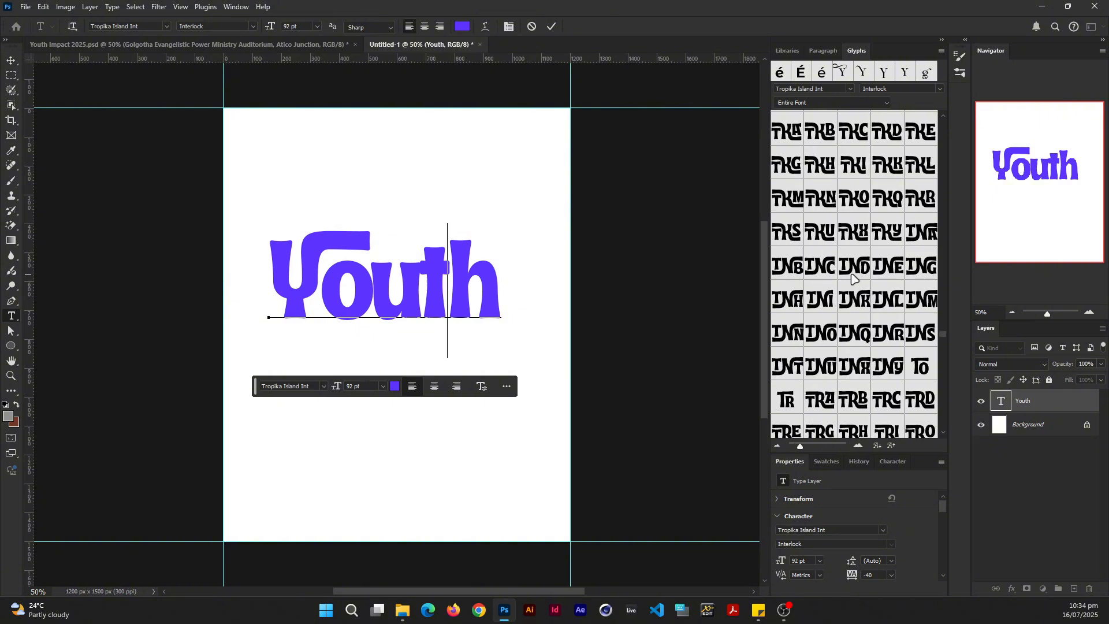
pyautogui.scroll(8, 854, 279)
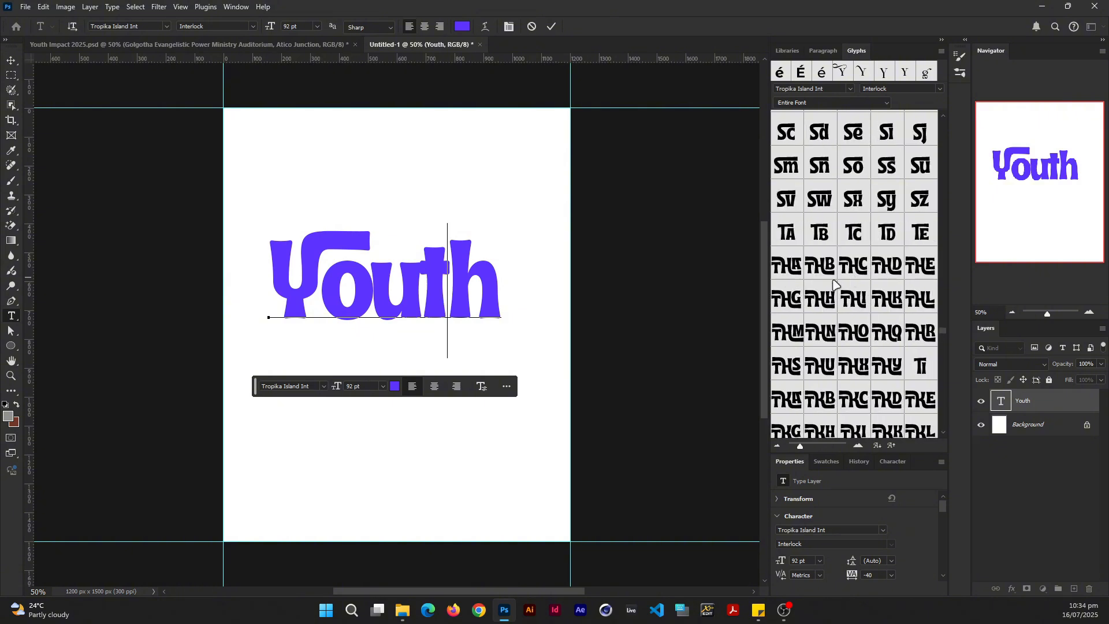
pyautogui.scroll(-8, 832, 295)
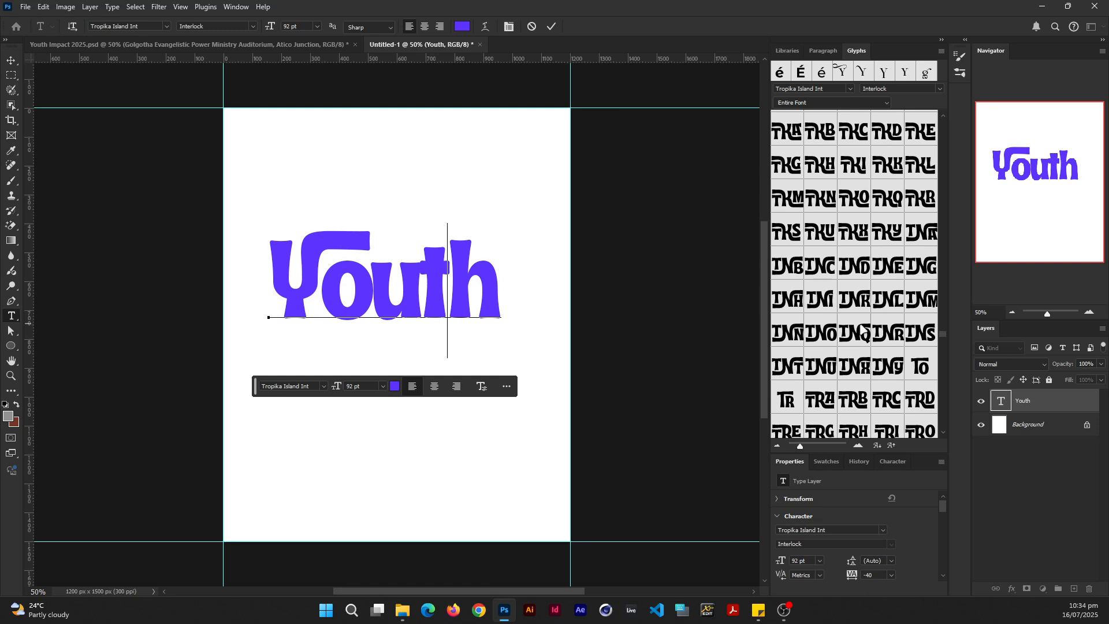
pyautogui.scroll(-2, 862, 331)
pyautogui.scroll(-2, 837, 328)
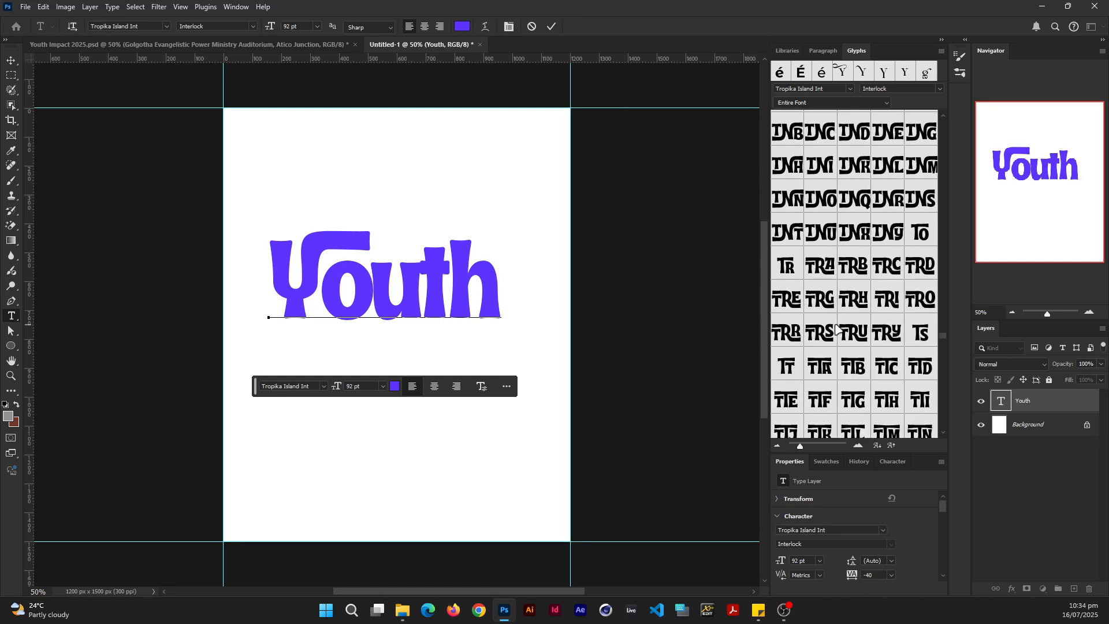
pyautogui.scroll(-4, 837, 328)
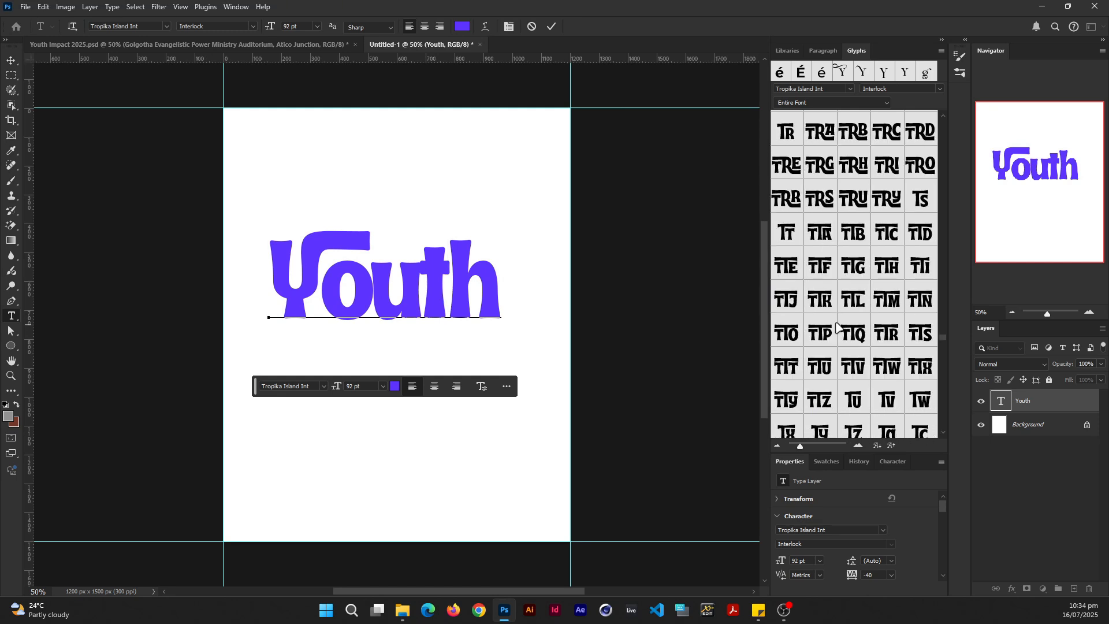
pyautogui.scroll(-4, 836, 323)
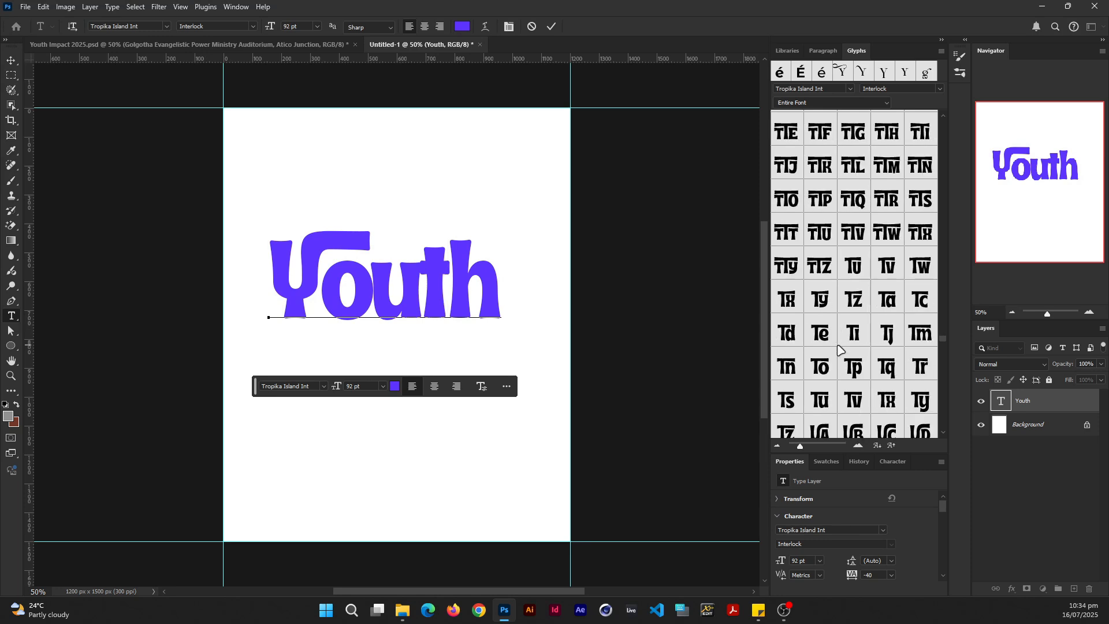
pyautogui.scroll(-2, 838, 312)
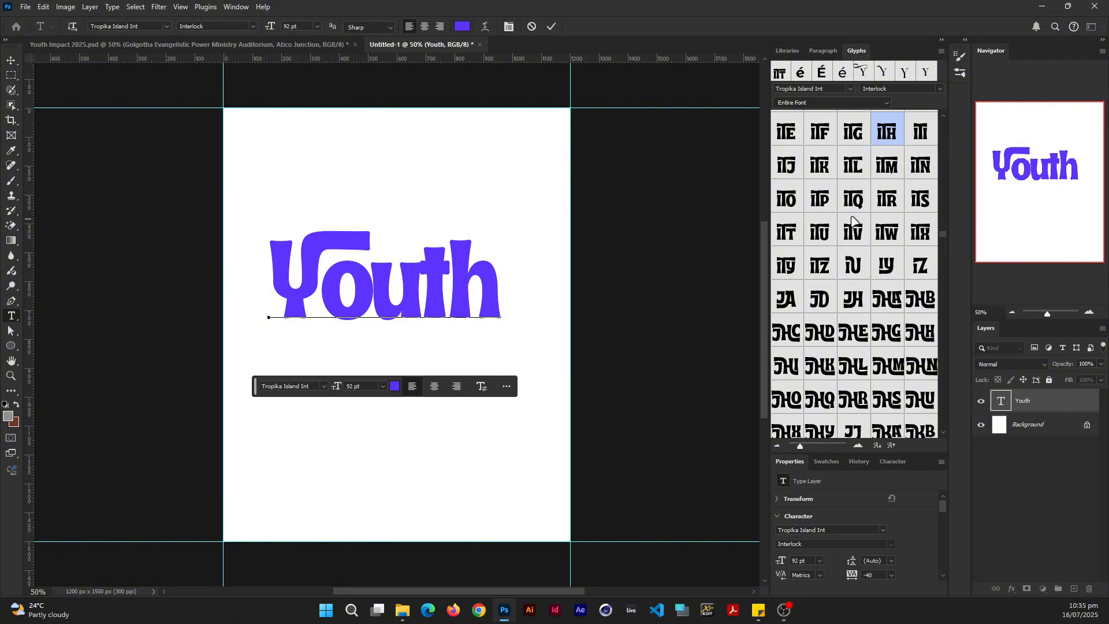
# Insert the iTH ligature glyph at the end of "Youth" and delete the original letters "th" before it.
pyautogui.scroll(2, 875, 168)
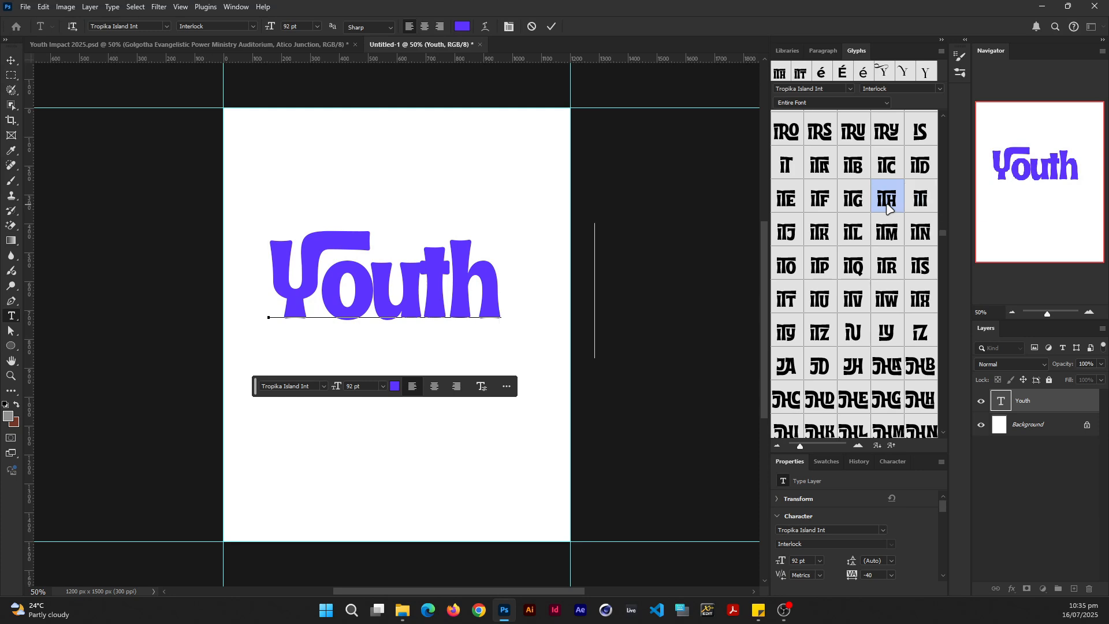
pyautogui.doubleClick(888, 199)
pyautogui.click(490, 302)
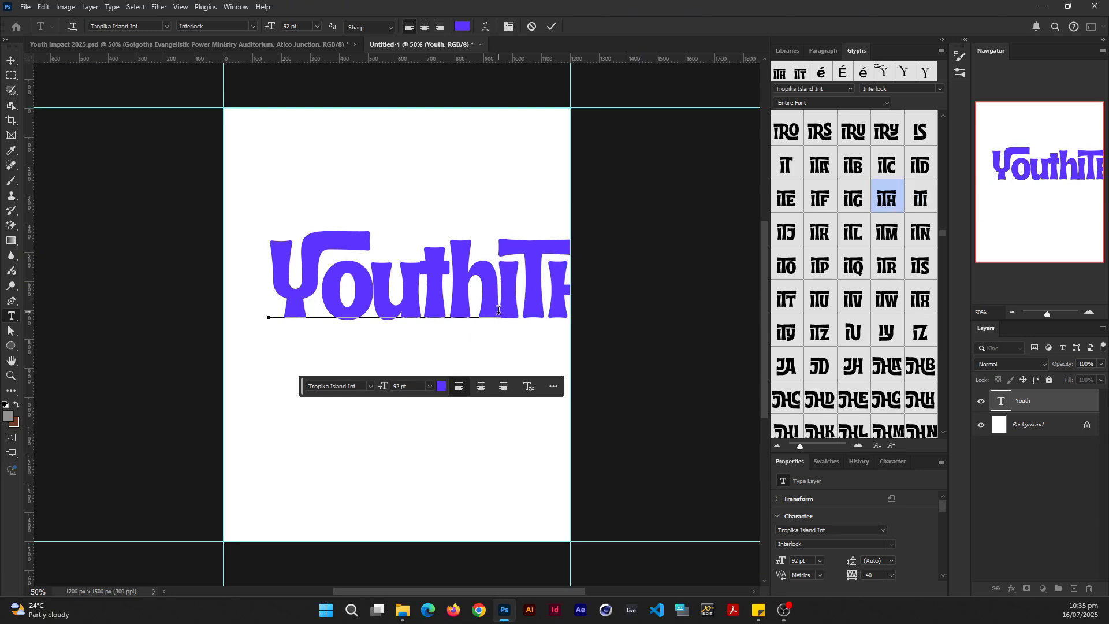
pyautogui.press('BackSpace')
pyautogui.press('Left')
pyautogui.press('Delete')
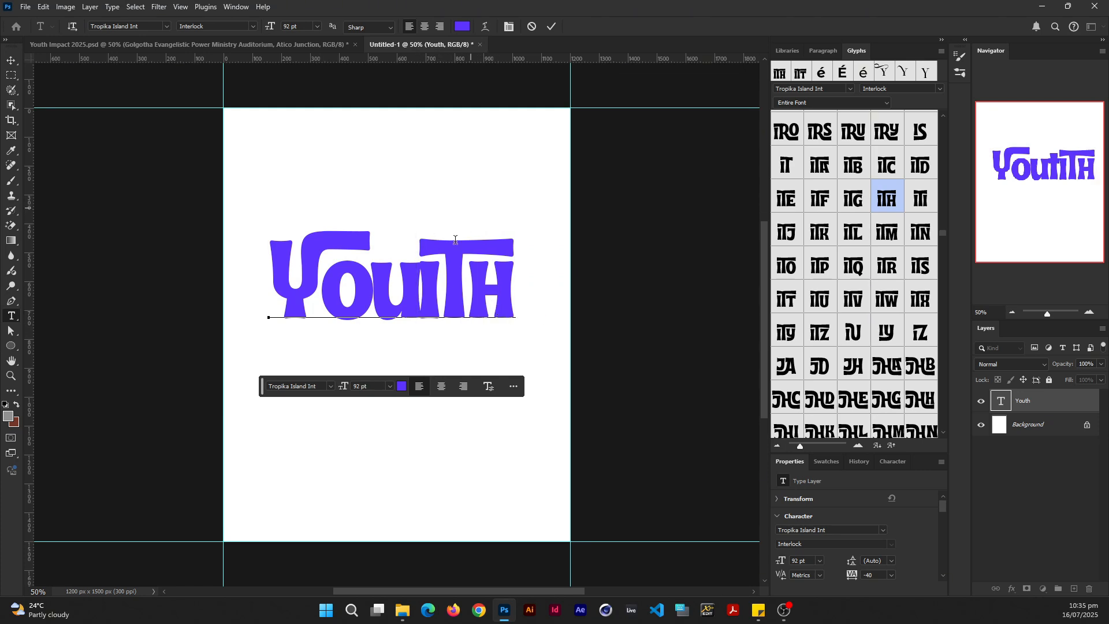
# Commit the text edit and move the lettering down to about the vertical middle of the canvas.
pyautogui.click(551, 27)
pyautogui.press('v')
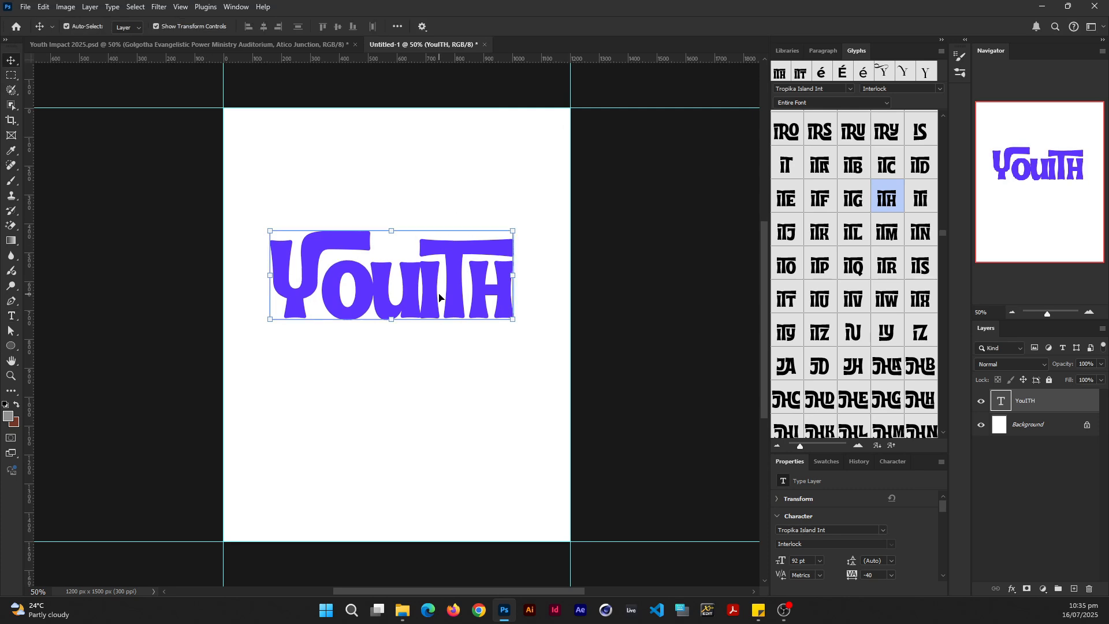
pyautogui.moveTo(440, 299); pyautogui.dragTo(437, 334)
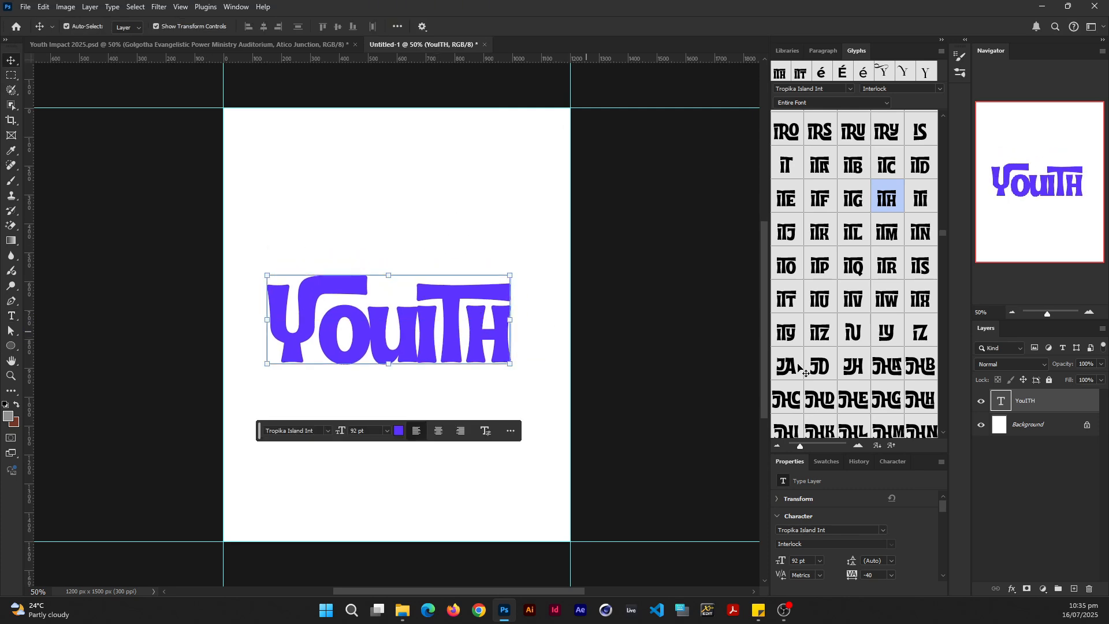
# Convert the YouITH text layer to a shape and deselect it.
pyautogui.click(1053, 455)
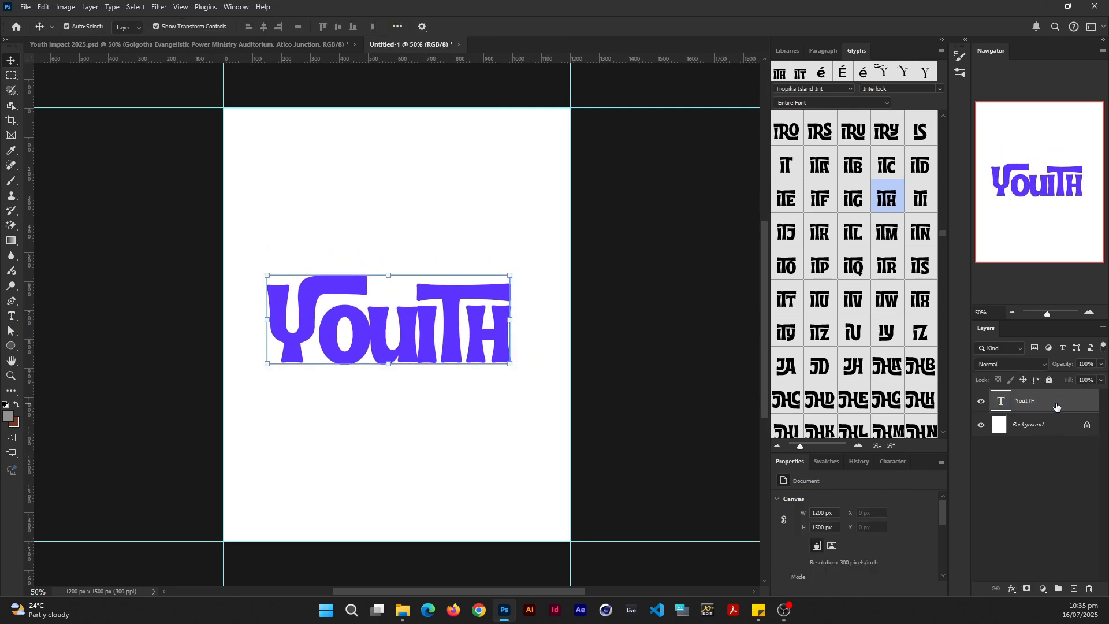
pyautogui.rightClick(1057, 406)
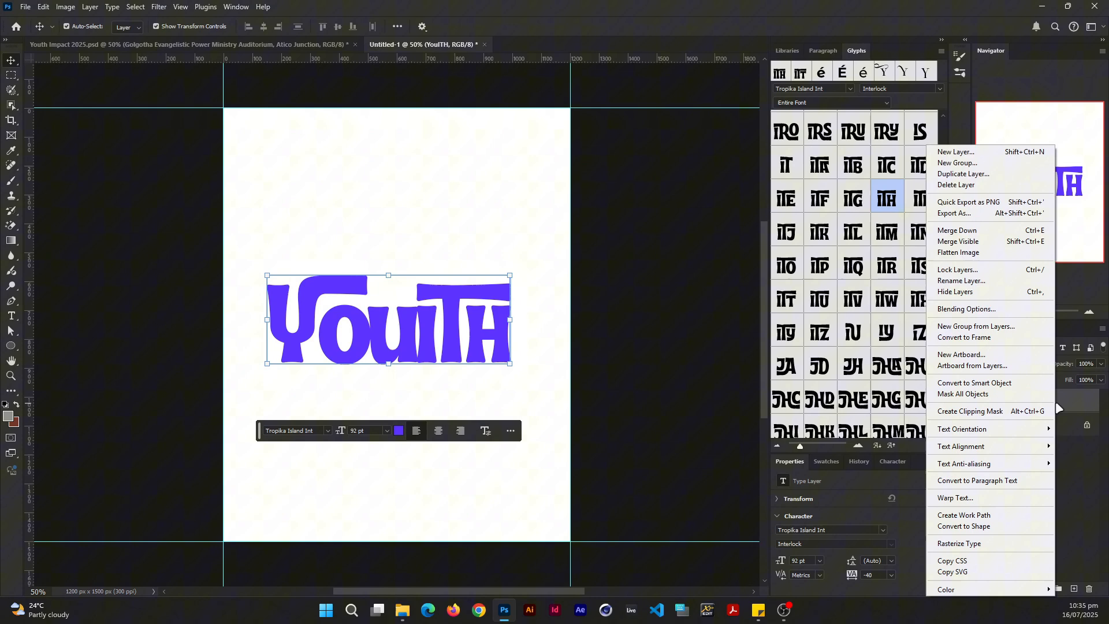
pyautogui.click(995, 529)
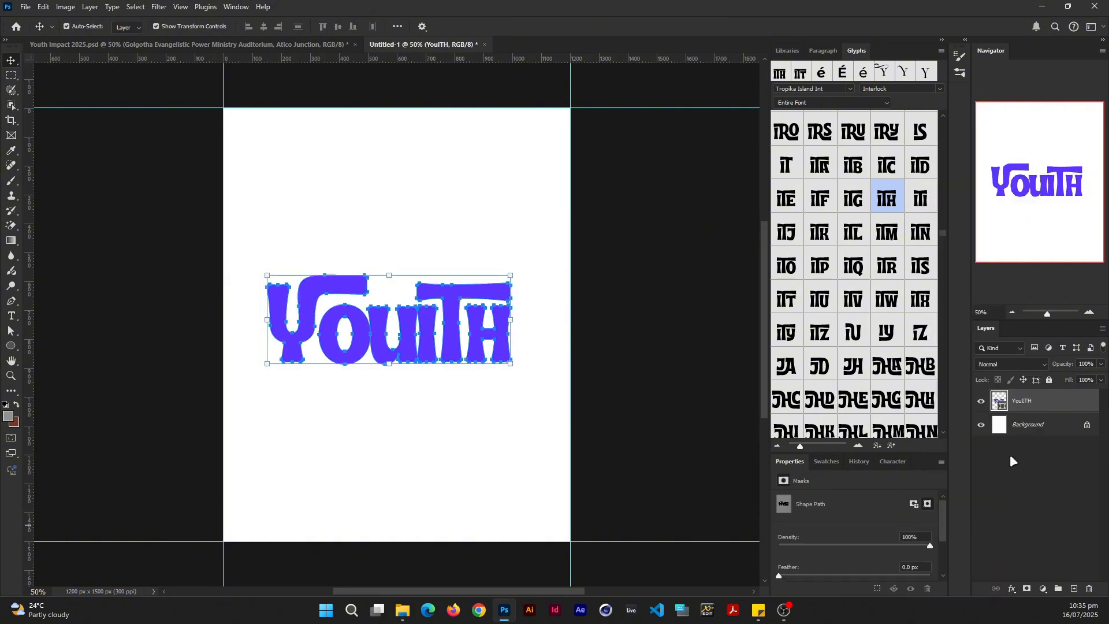
pyautogui.click(425, 262)
pyautogui.click(428, 333)
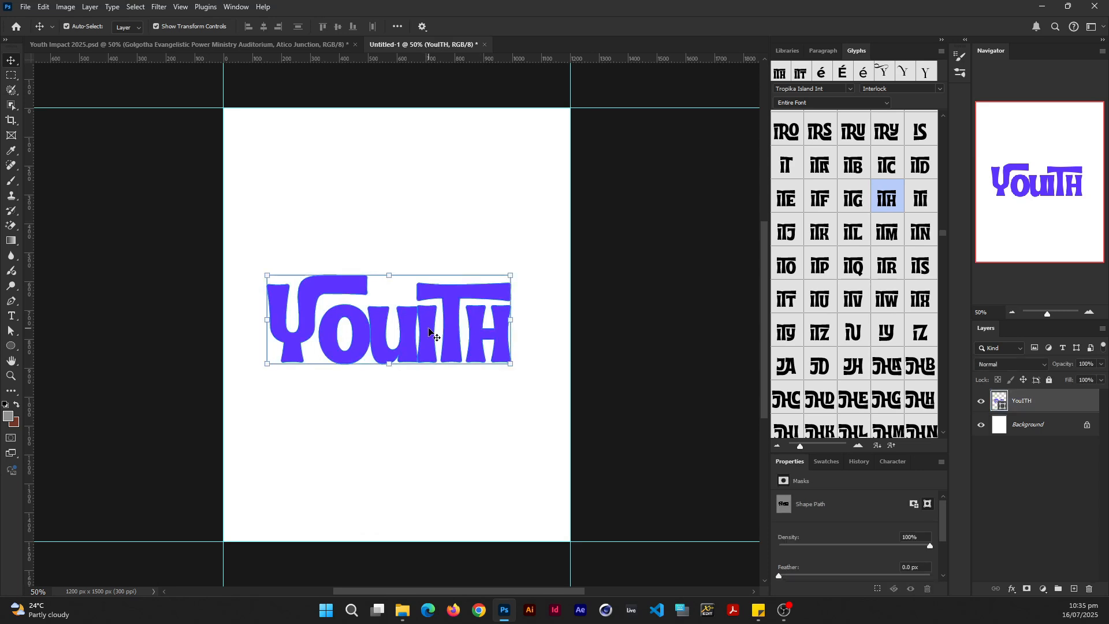
pyautogui.click(446, 483)
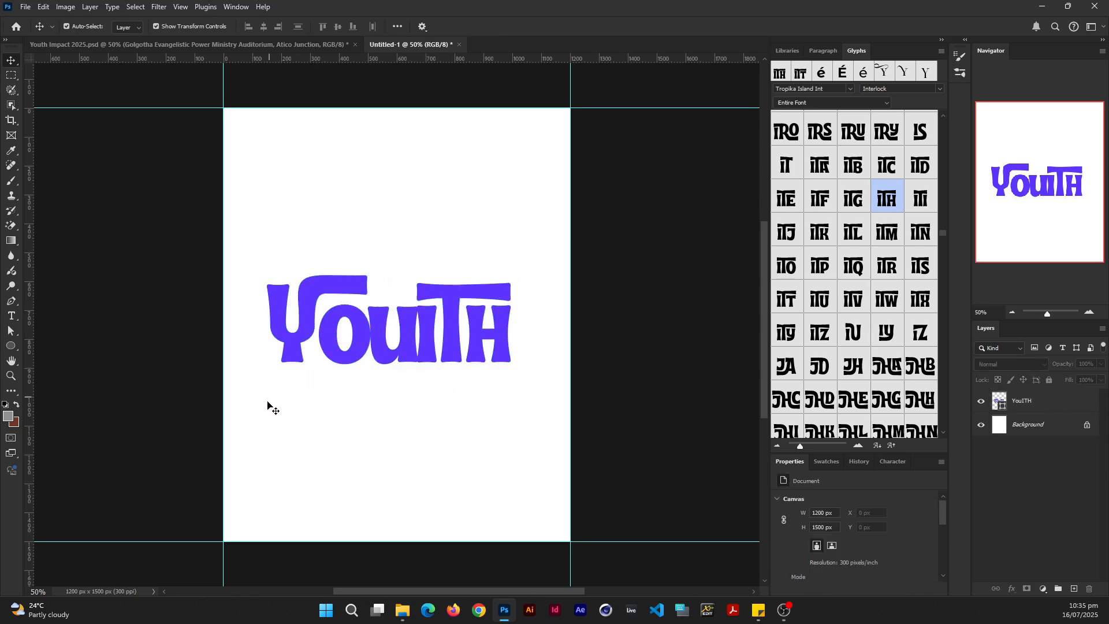
# Delete the extra letter i between the u and the TH in the YouITH shape.
pyautogui.press('a')
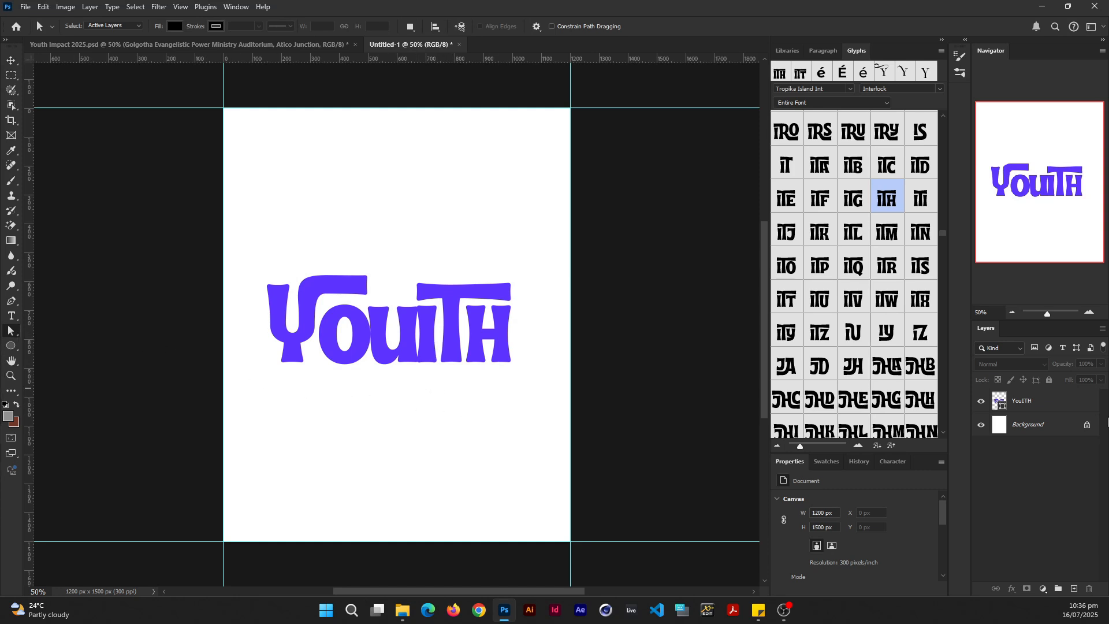
pyautogui.click(1080, 404)
pyautogui.click(453, 348)
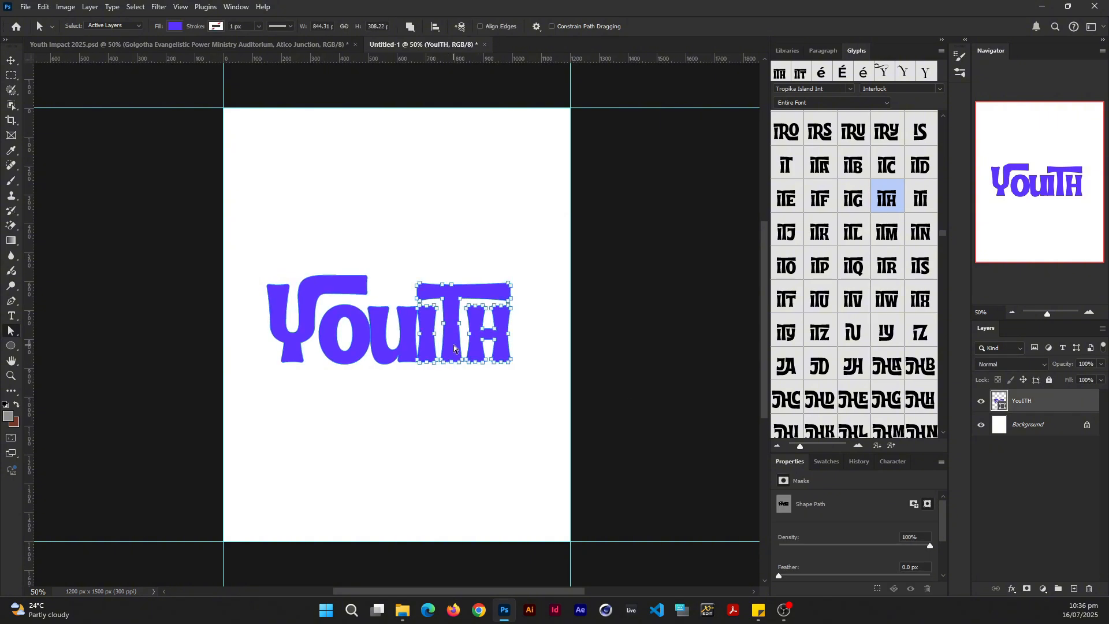
pyautogui.click(377, 325)
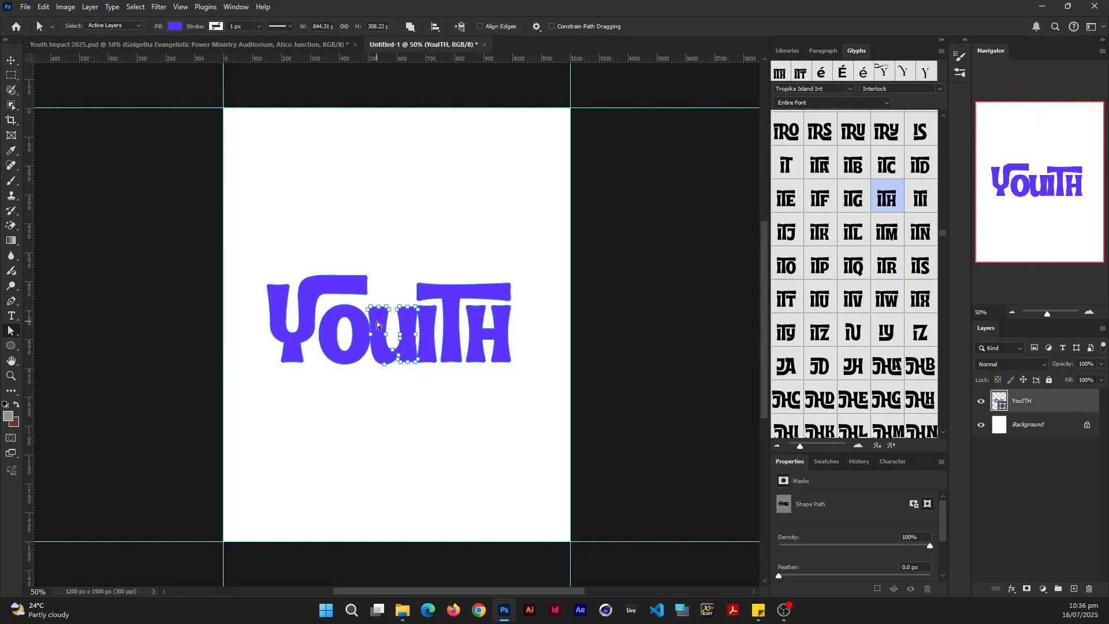
pyautogui.click(446, 404)
pyautogui.scroll(6, 445, 381)
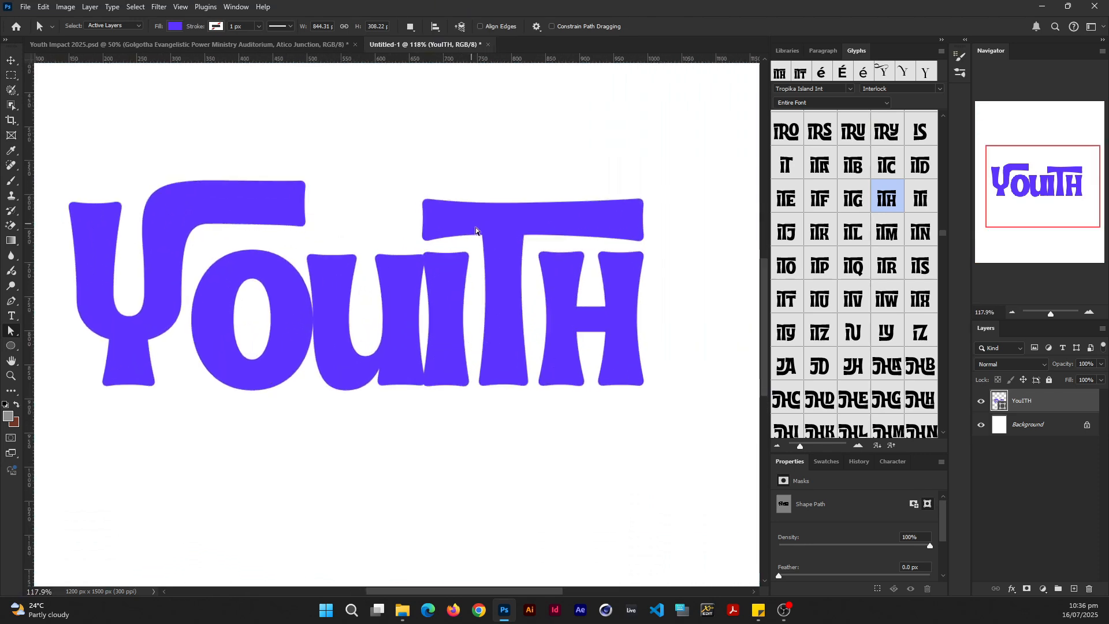
pyautogui.click(459, 269)
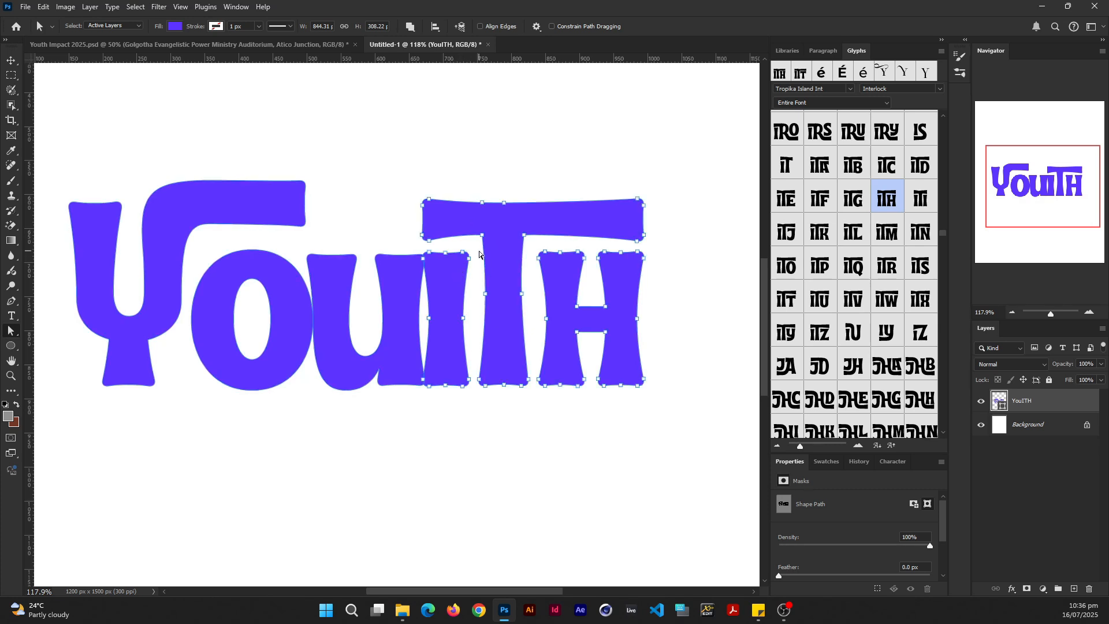
pyautogui.moveTo(475, 248); pyautogui.dragTo(442, 405)
pyautogui.press('Delete')
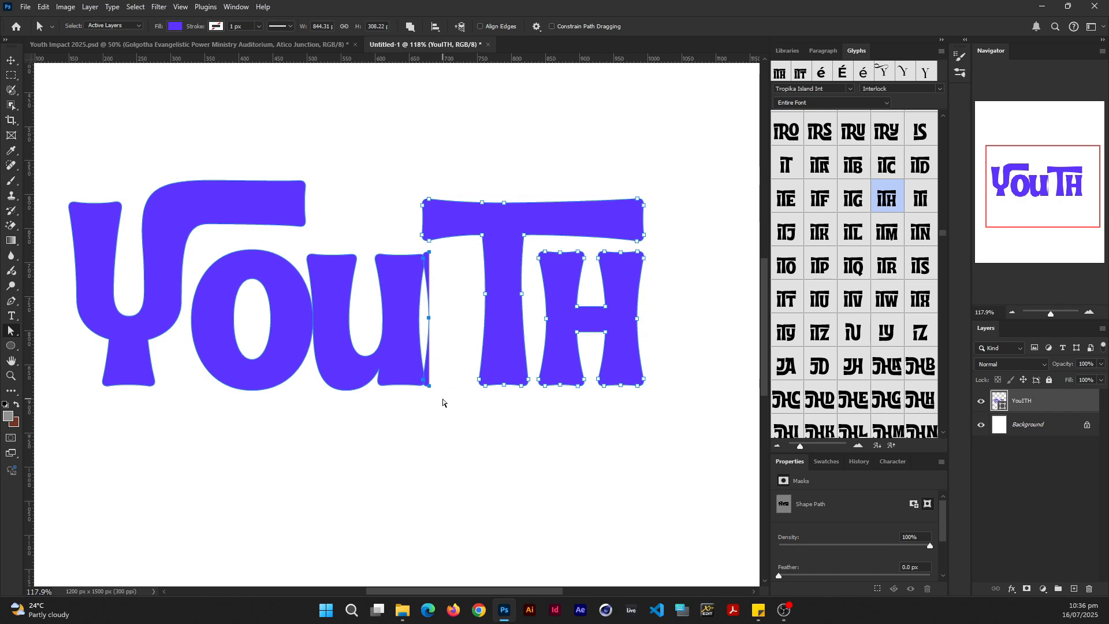
pyautogui.press('Delete')
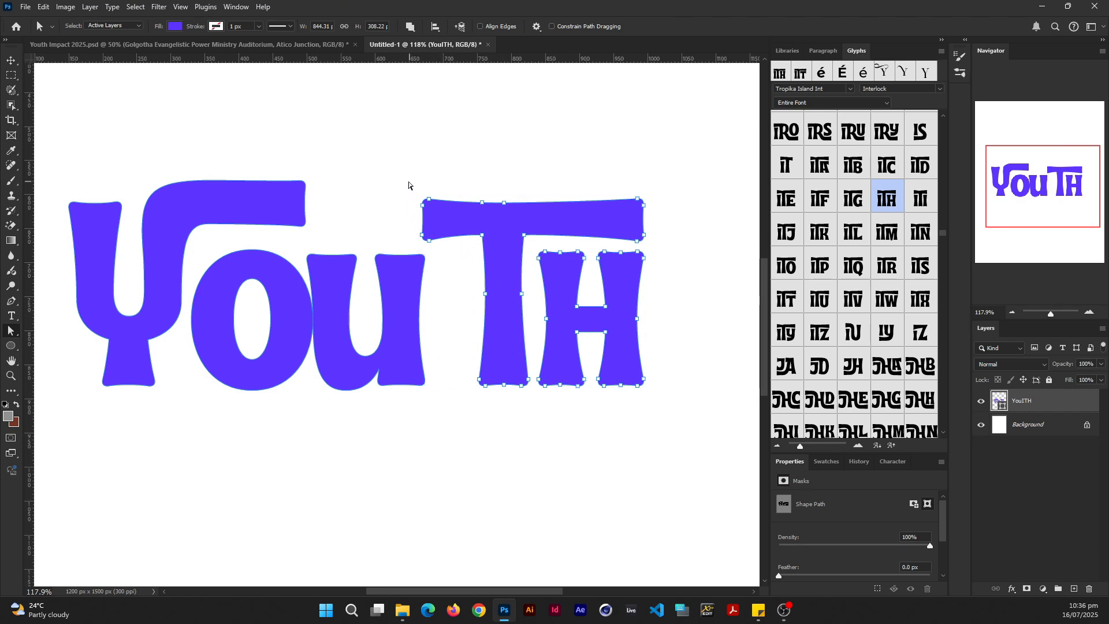
# Move the TH paths 70 px left to close the gap beside the u, and deselect the shape.
pyautogui.moveTo(675, 417); pyautogui.dragTo(461, 255)
pyautogui.hotkey('shift', 'Left')
pyautogui.hotkey('shift', 'Left')
pyautogui.hotkey('shift', 'Left')
pyautogui.hotkey('shift', 'Left')
pyautogui.hotkey('shift', 'Left')
pyautogui.hotkey('shift', 'Left')
pyautogui.hotkey('shift', 'Left')
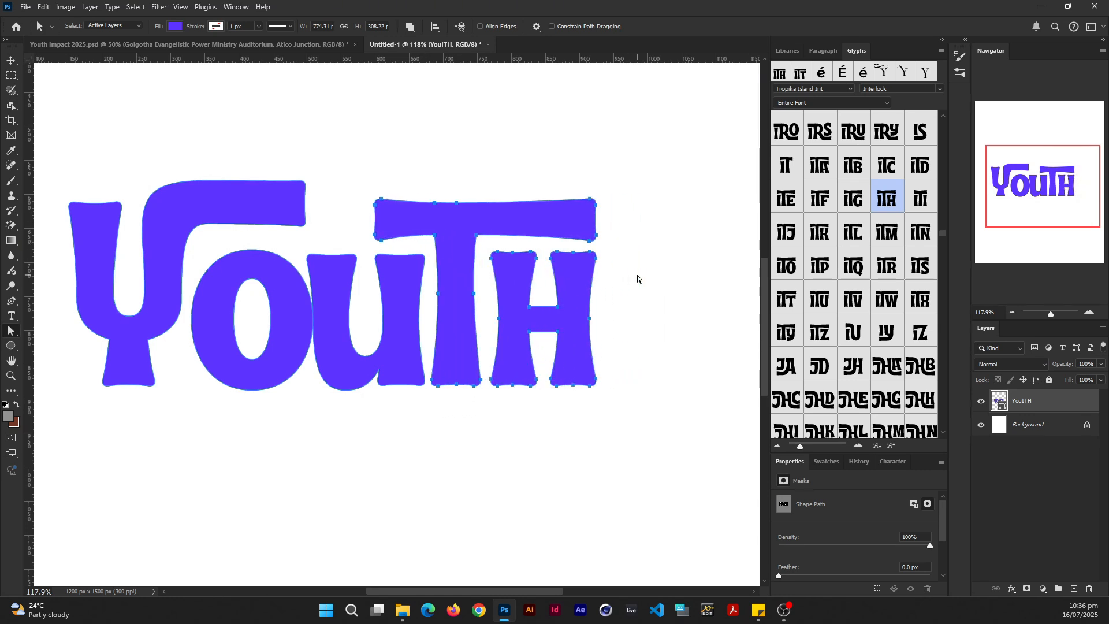
pyautogui.press('v')
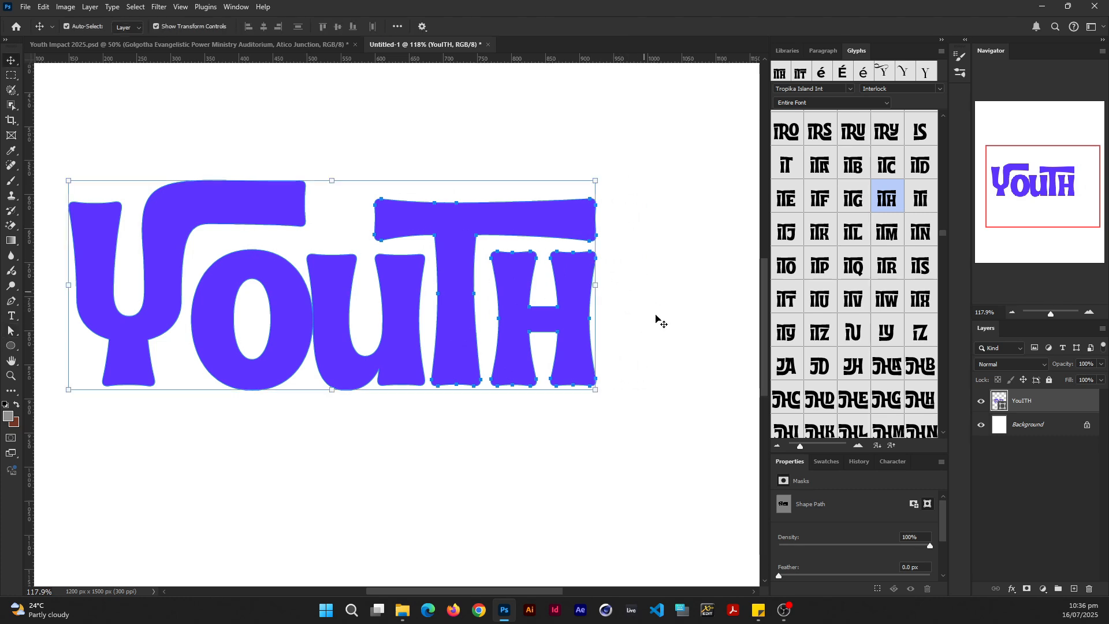
pyautogui.click(663, 313)
# Add a text layer reading "impact" below the YOUTH lettering and commit it.
pyautogui.scroll(-5, 438, 378)
pyautogui.scroll(-3, 438, 377)
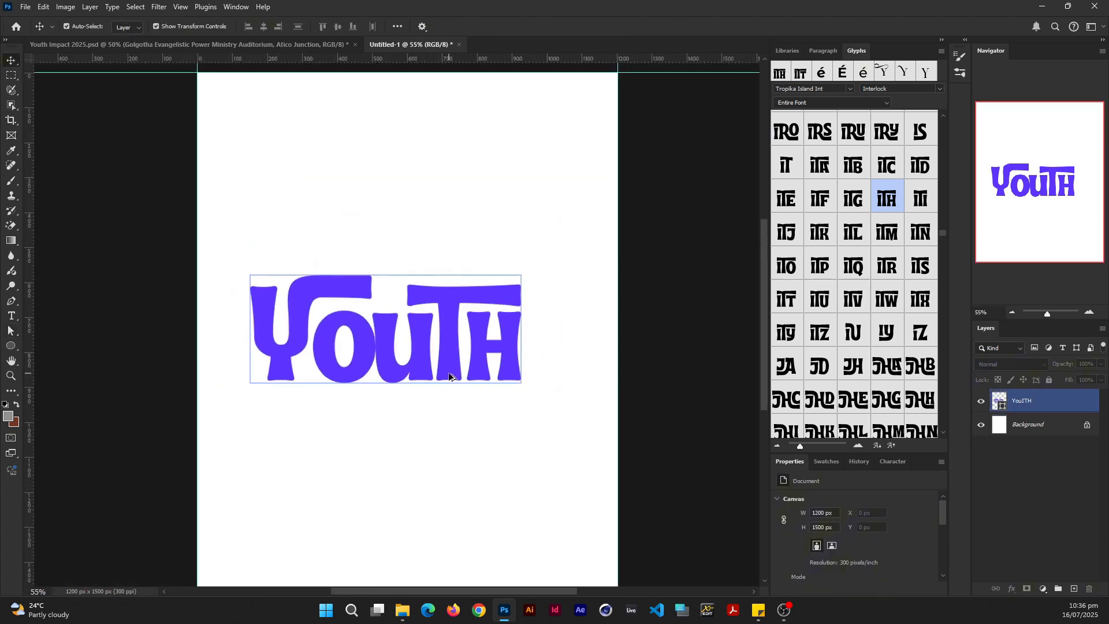
pyautogui.click(533, 389)
pyautogui.press('t')
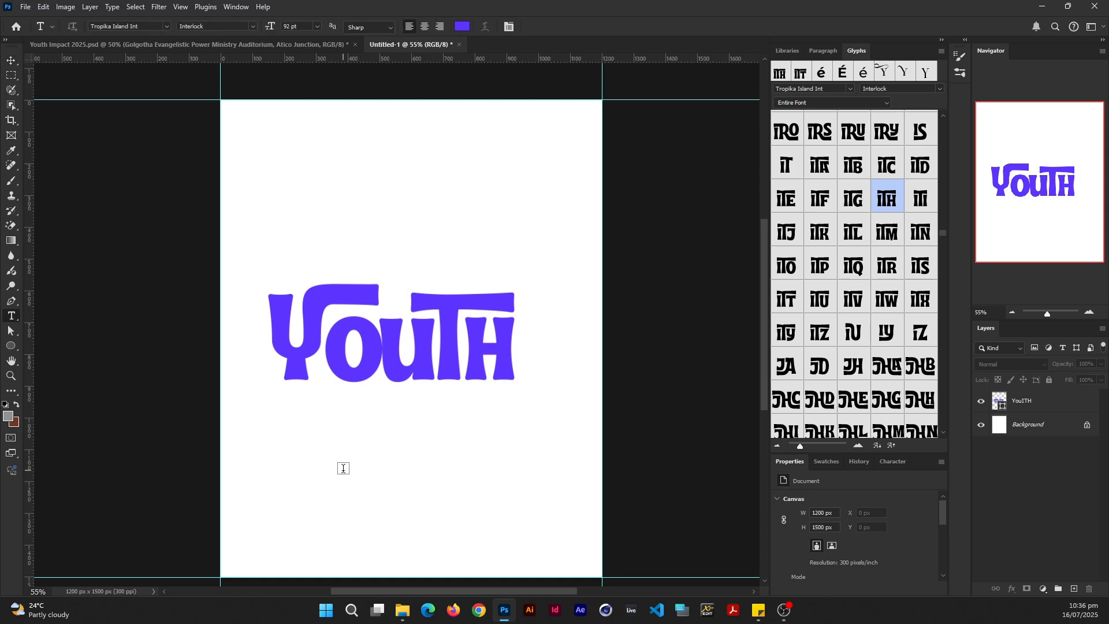
pyautogui.click(343, 469)
pyautogui.click(396, 463)
pyautogui.hotkey('ctrl', 'a')
pyautogui.write('im')
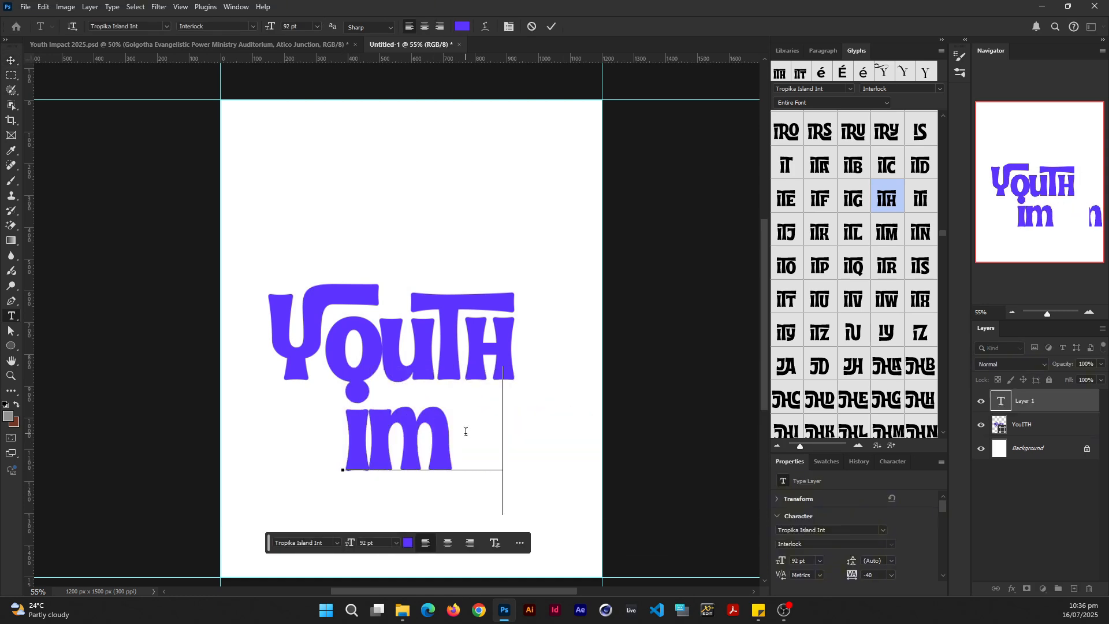
pyautogui.write('pac')
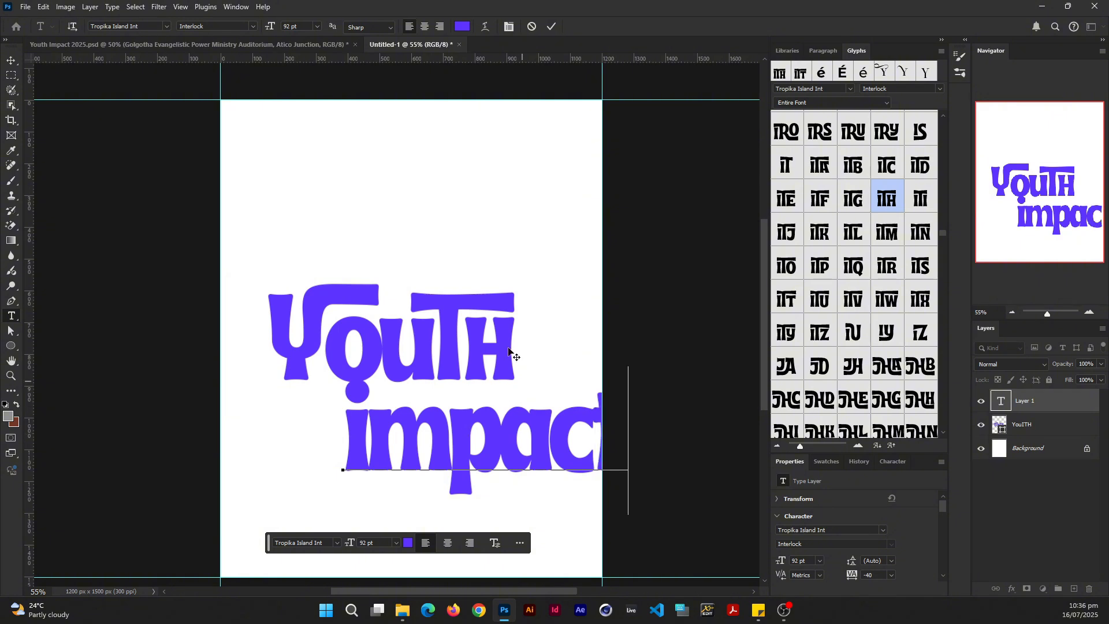
pyautogui.click(549, 32)
# Scale the impact text down to 77.83 pt and place it directly beneath YOUTH, nearly matching its width.
pyautogui.press('v')
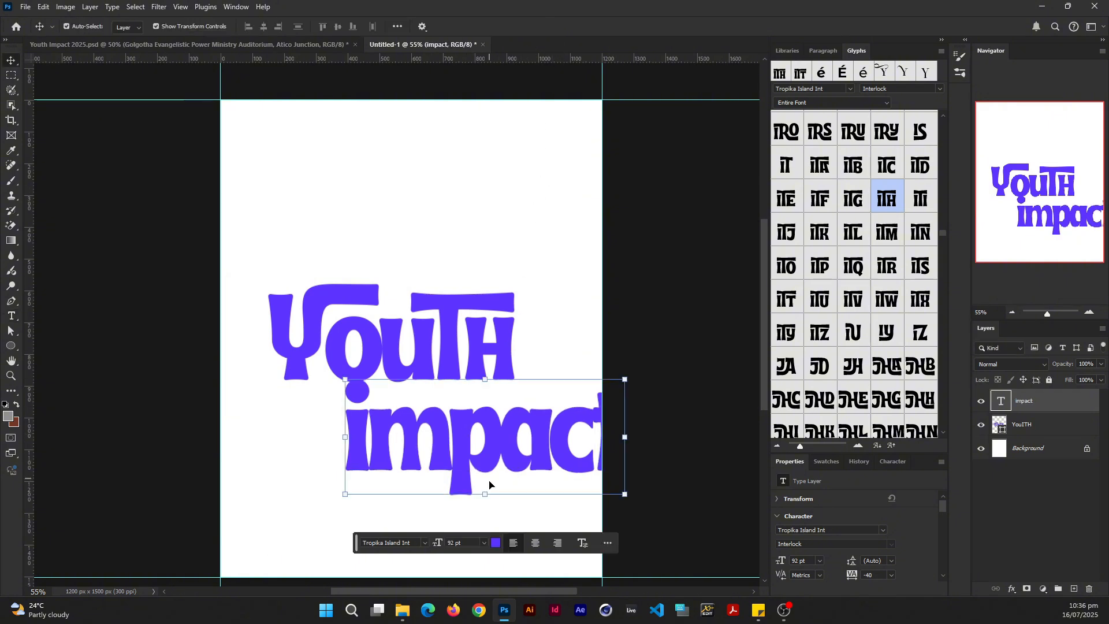
pyautogui.moveTo(516, 458); pyautogui.dragTo(432, 446)
pyautogui.hotkey('ctrl', 't')
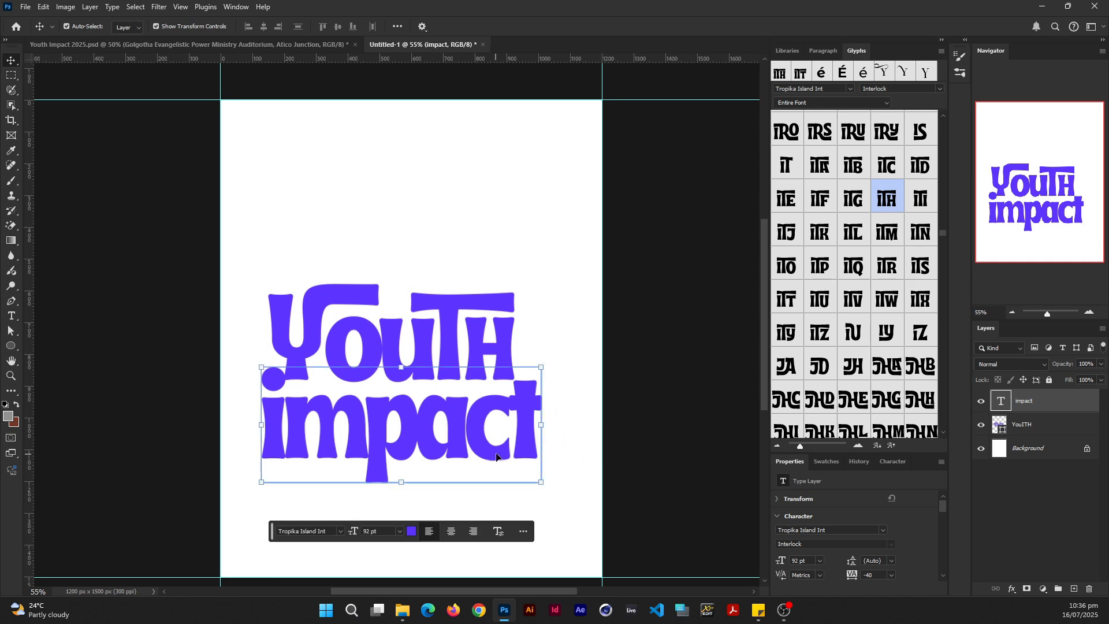
pyautogui.moveTo(540, 478); pyautogui.dragTo(525, 477)
pyautogui.press('Return')
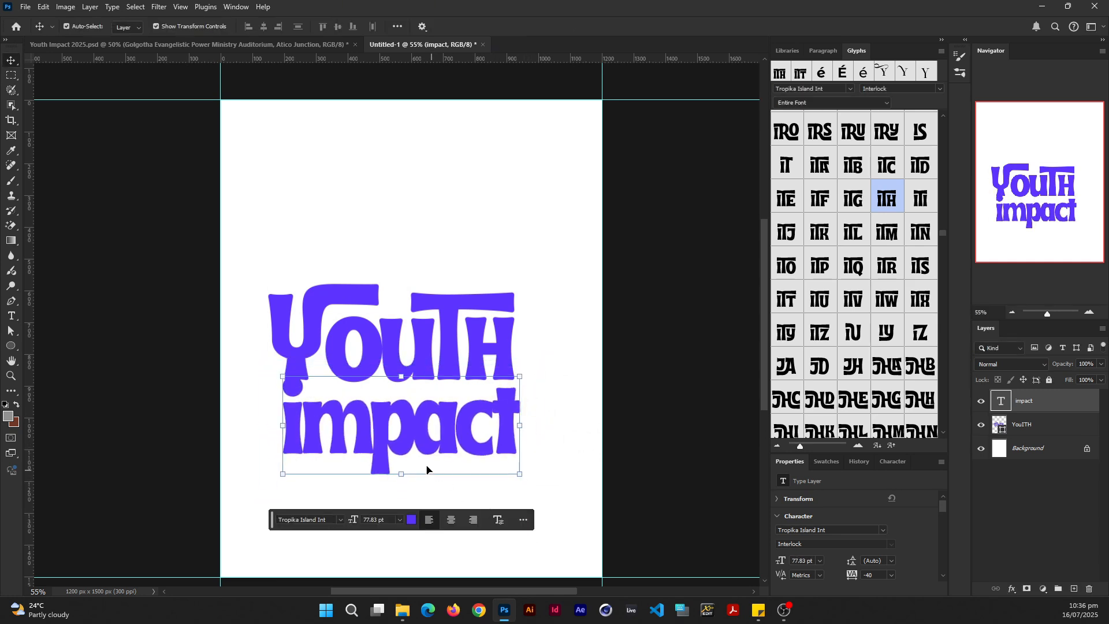
pyautogui.moveTo(426, 466)
pyautogui.mouseDown()
pyautogui.moveTo(421, 453)
pyautogui.moveTo(426, 474)
pyautogui.mouseUp()
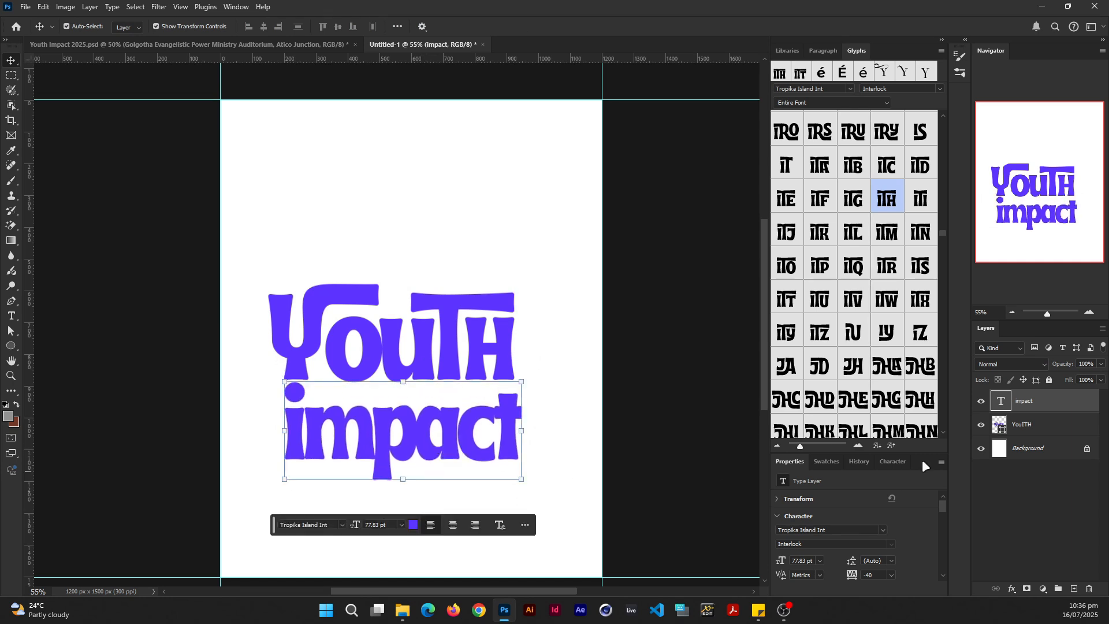
# Convert the impact text layer to a shape for path editing.
pyautogui.rightClick(1059, 406)
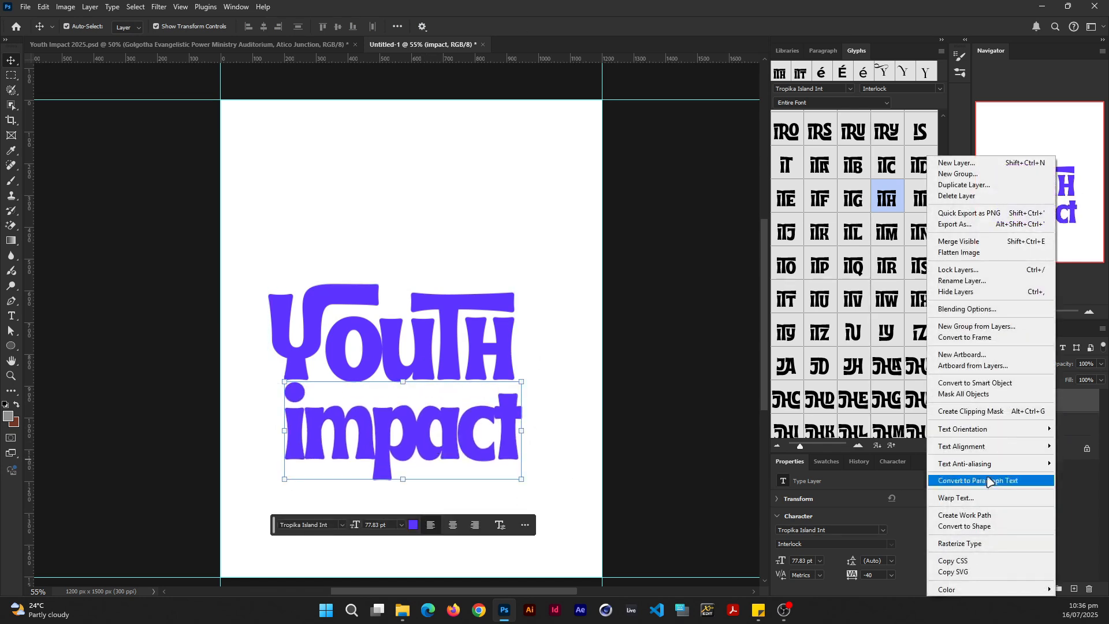
pyautogui.click(982, 525)
pyautogui.press('a')
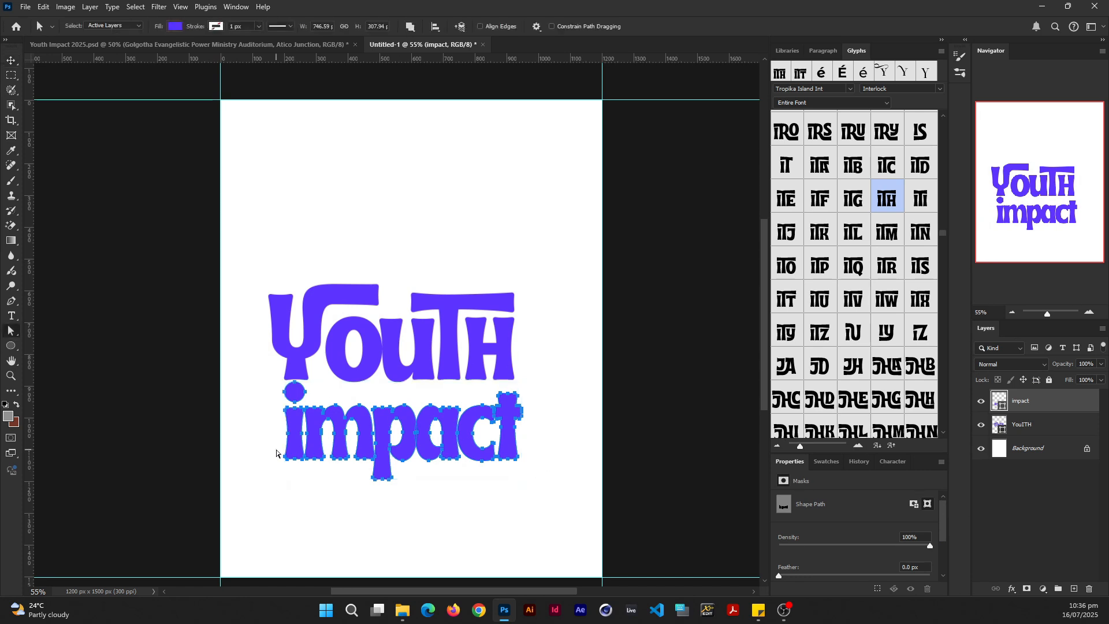
# Delete the dot over the i in the impact shape and move the word up close beneath YOUTH.
pyautogui.click(313, 395)
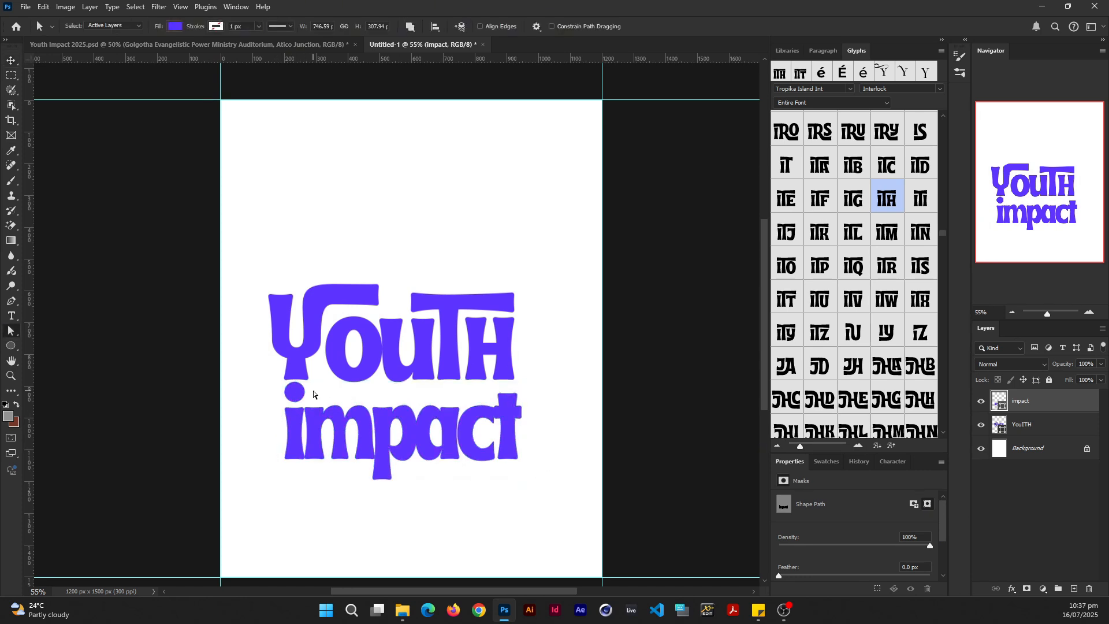
pyautogui.click(295, 396)
pyautogui.scroll(4, 292, 392)
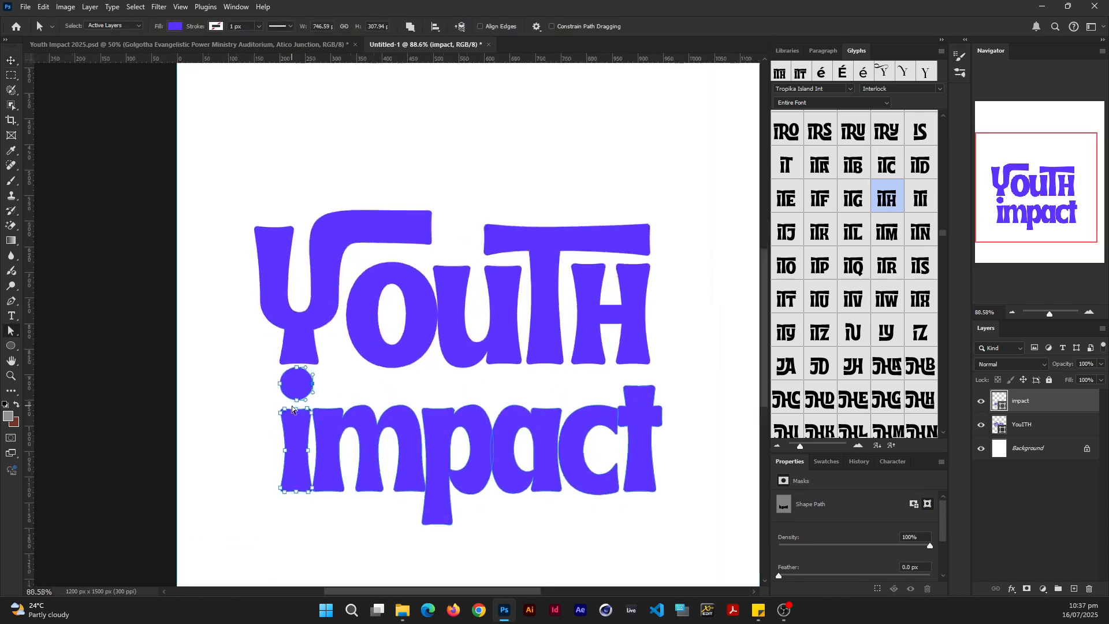
pyautogui.moveTo(266, 358); pyautogui.dragTo(333, 411)
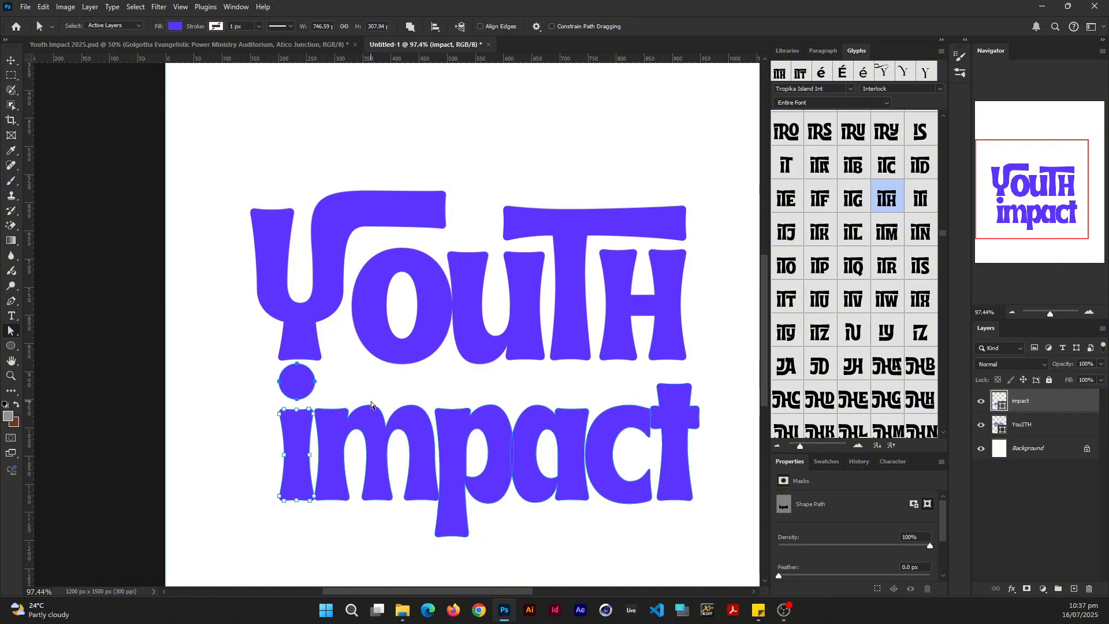
pyautogui.press('Delete')
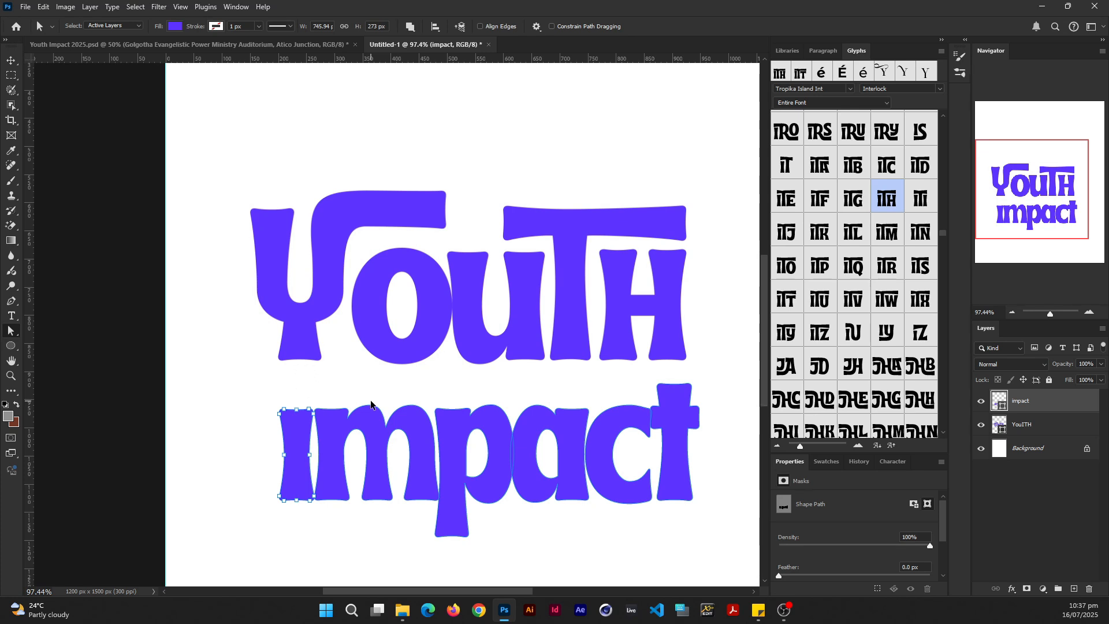
pyautogui.press('v')
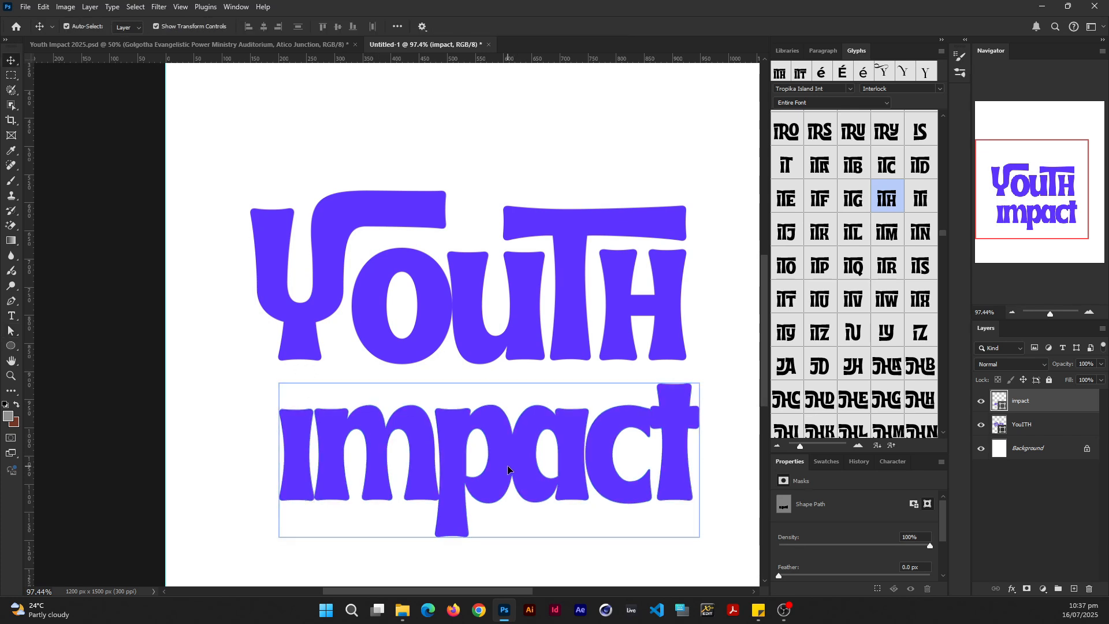
pyautogui.moveTo(508, 465); pyautogui.dragTo(509, 442)
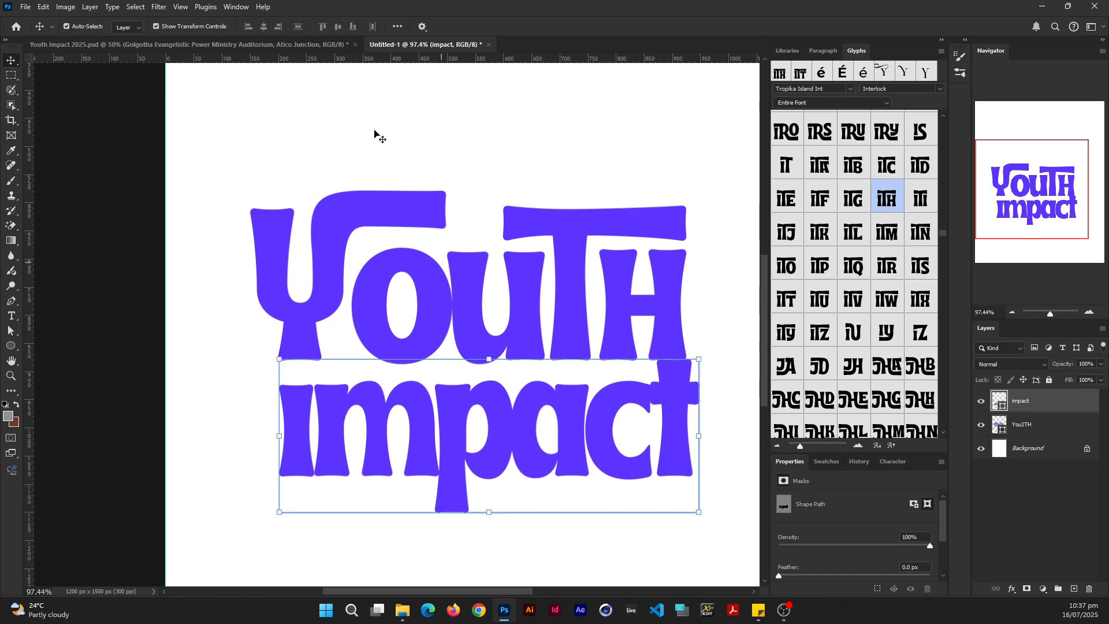
# Examine the finished Youth Impact title in Youth Impact 2025.psd and return to the Untitled-1 document.
pyautogui.click(217, 44)
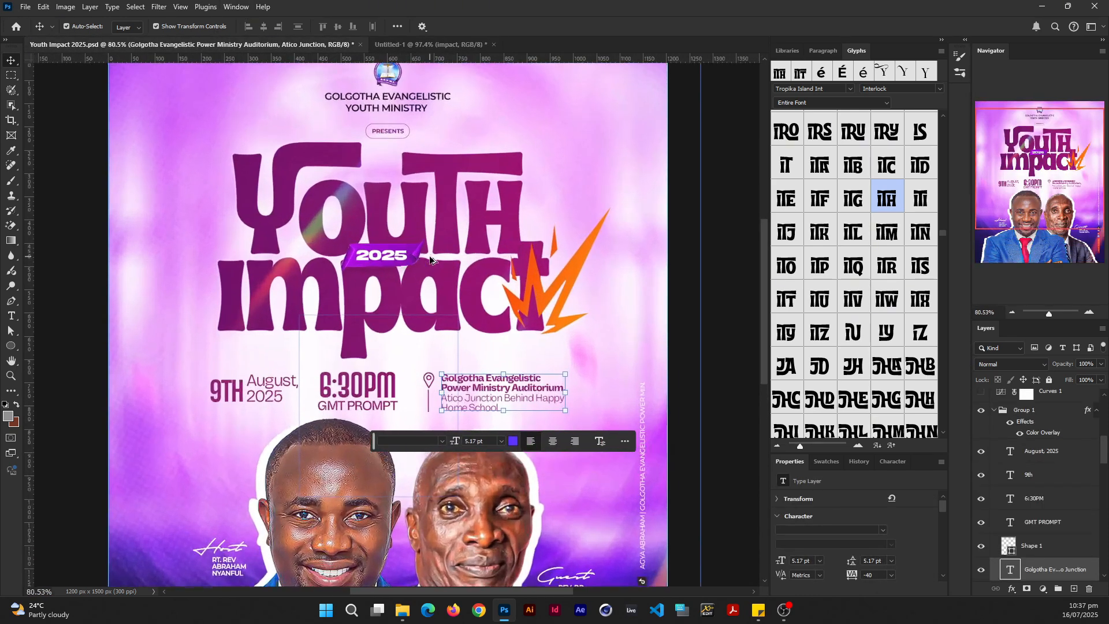
pyautogui.scroll(2, 430, 260)
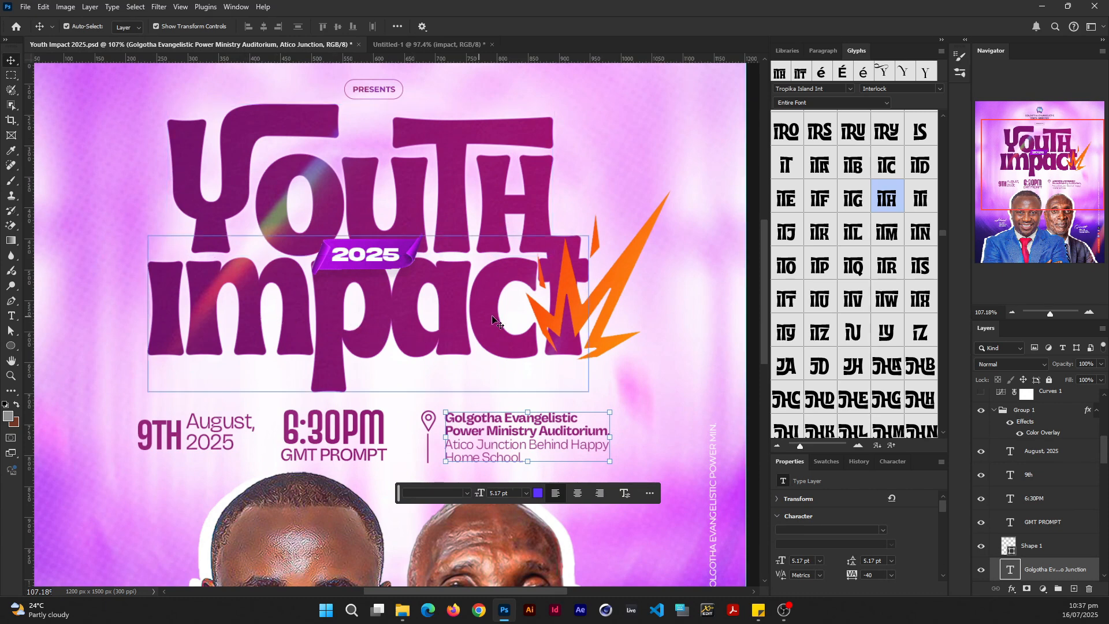
pyautogui.click(405, 44)
# Hide the YouITH and impact shape layers.
pyautogui.scroll(-3, 462, 265)
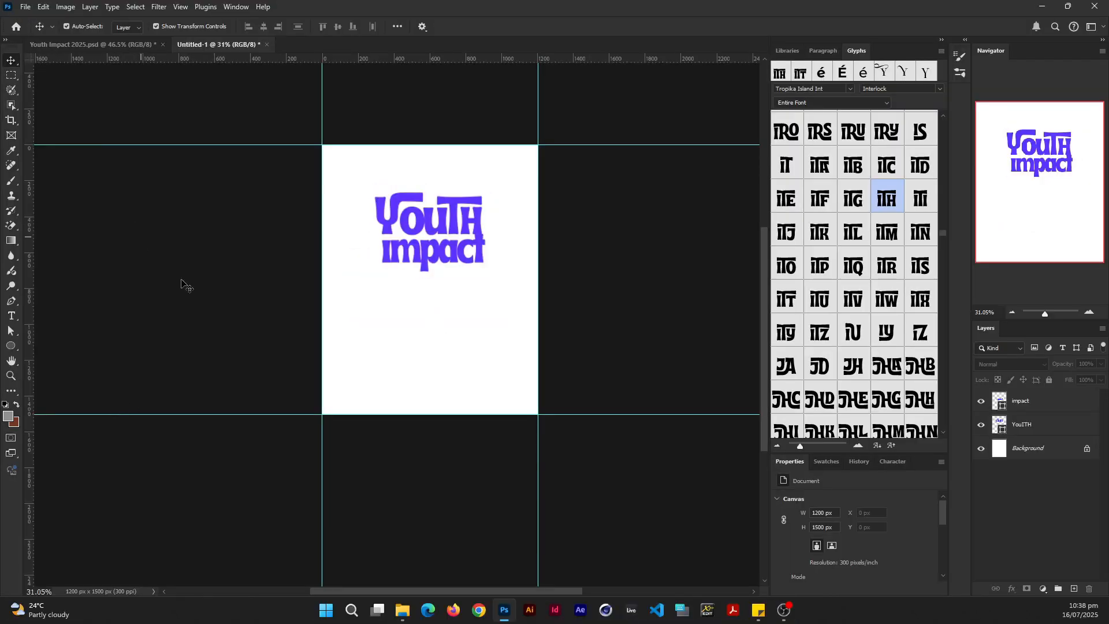
pyautogui.click(1028, 431)
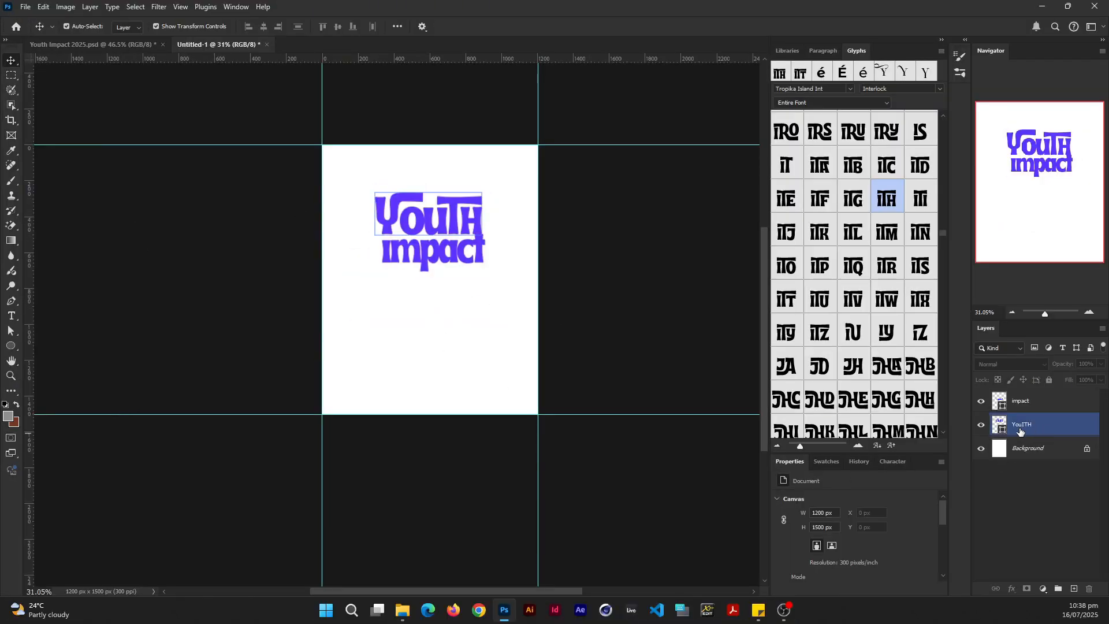
pyautogui.click(981, 427)
pyautogui.click(981, 404)
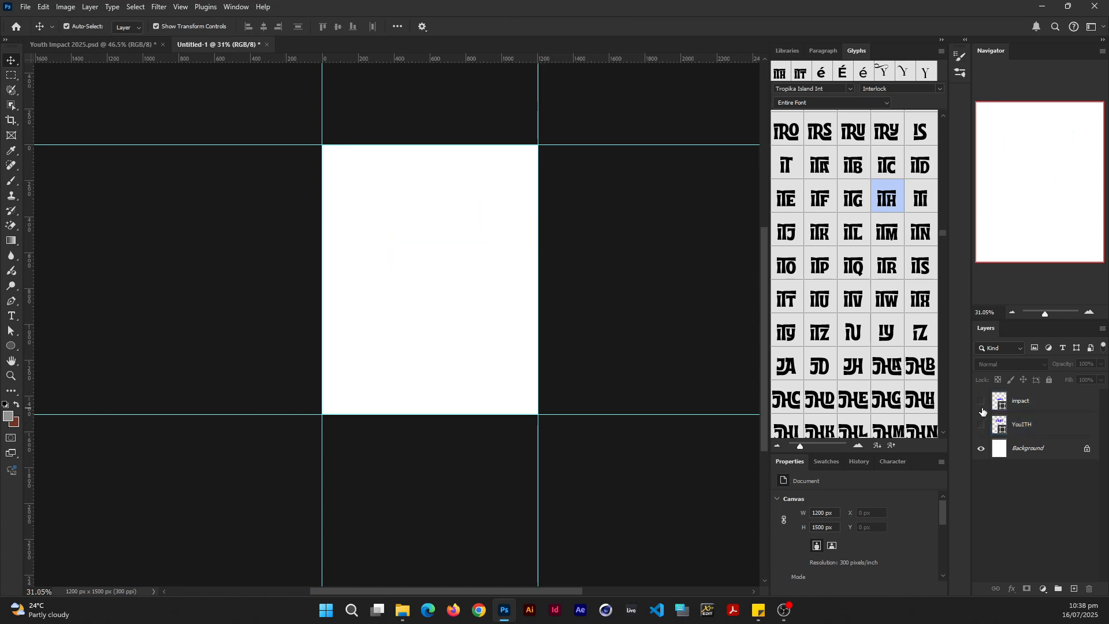
# Paste the copied background image layers into the document, move them to cover the whole canvas, and select Layer 2.
pyautogui.scroll(2, 421, 294)
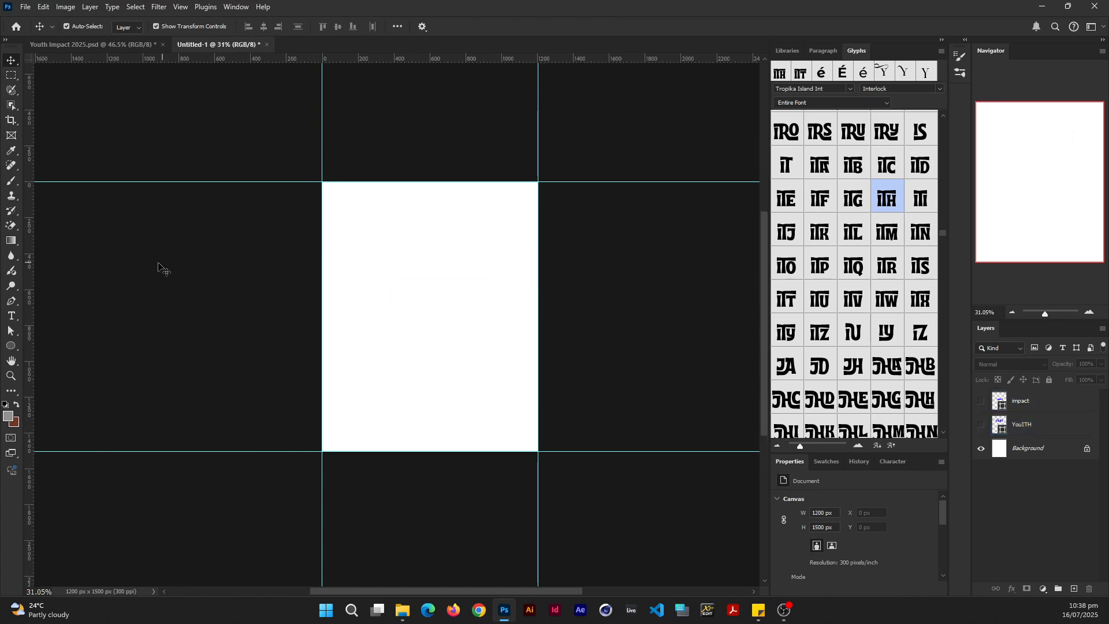
pyautogui.hotkey('ctrl', 'v')
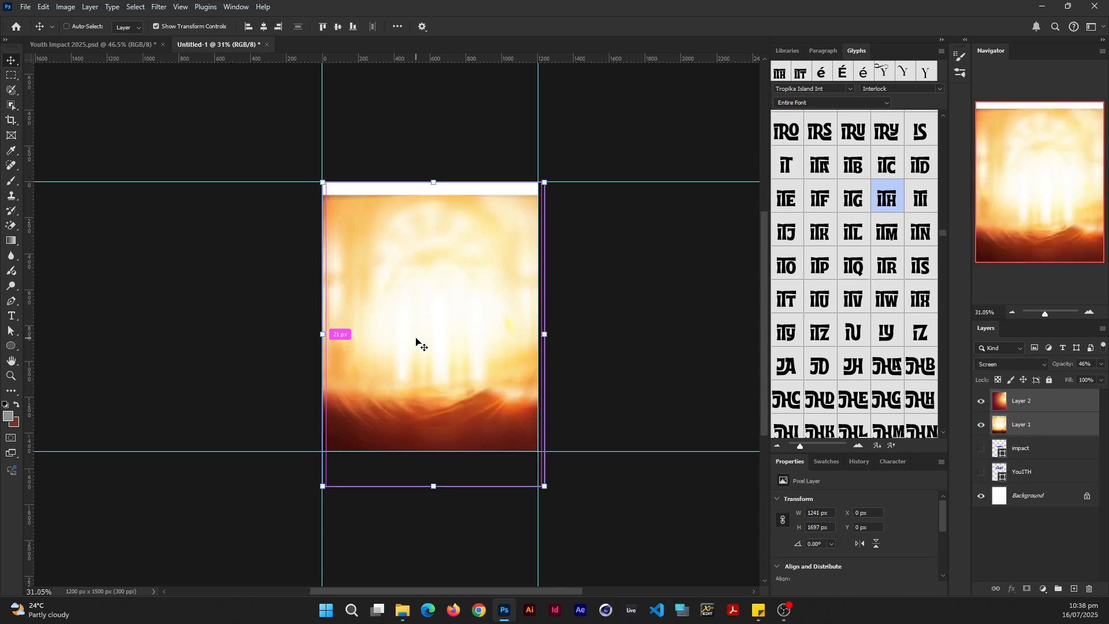
pyautogui.moveTo(482, 361); pyautogui.dragTo(477, 342)
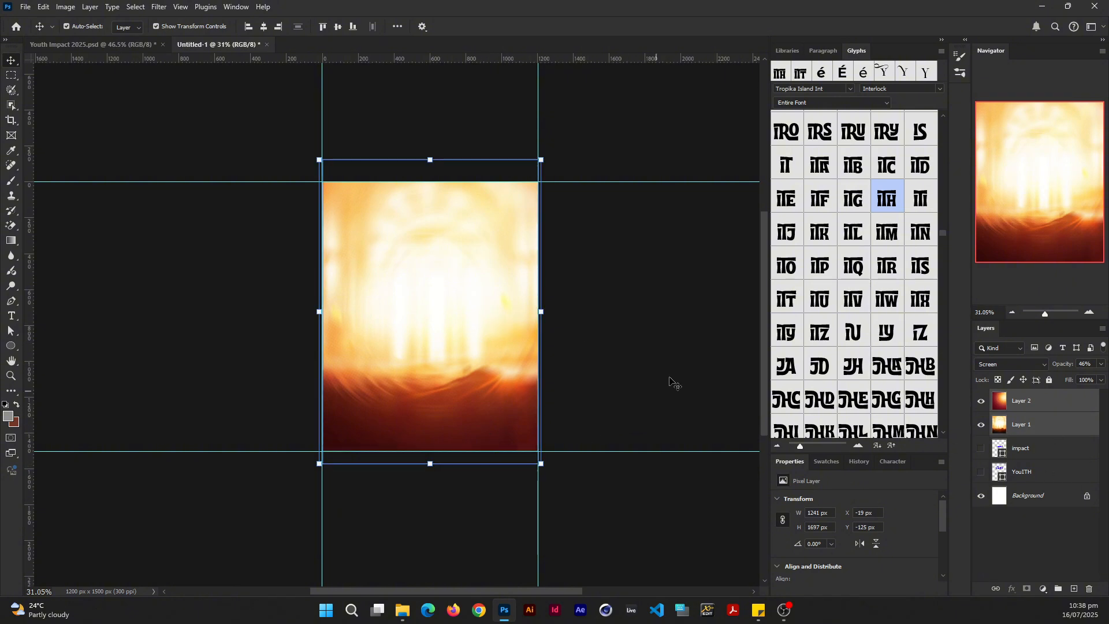
pyautogui.click(1066, 408)
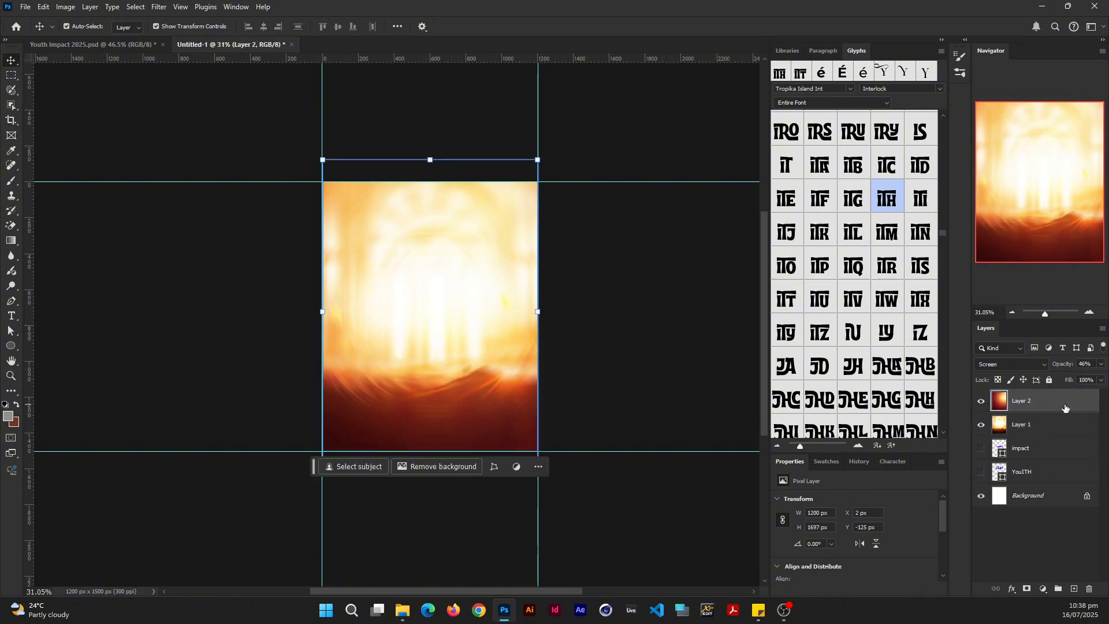
pyautogui.scroll(2, 411, 397)
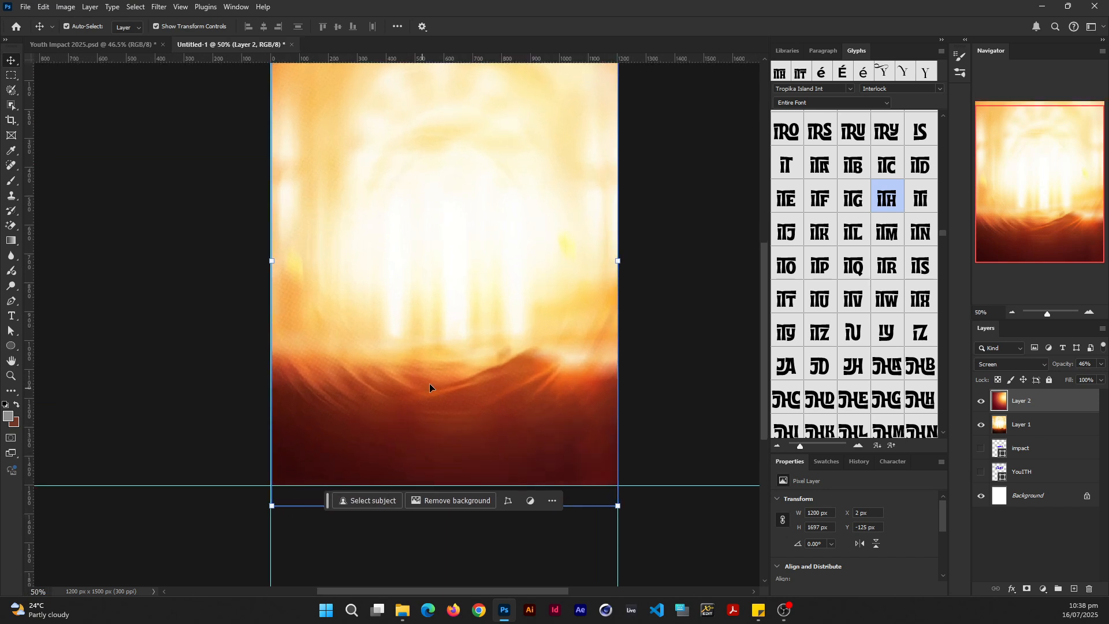
# Check the finished flyer's background colours in Youth Impact 2025.psd and return to the Untitled-1 document.
pyautogui.scroll(-3, 429, 387)
pyautogui.click(635, 327)
pyautogui.click(1060, 427)
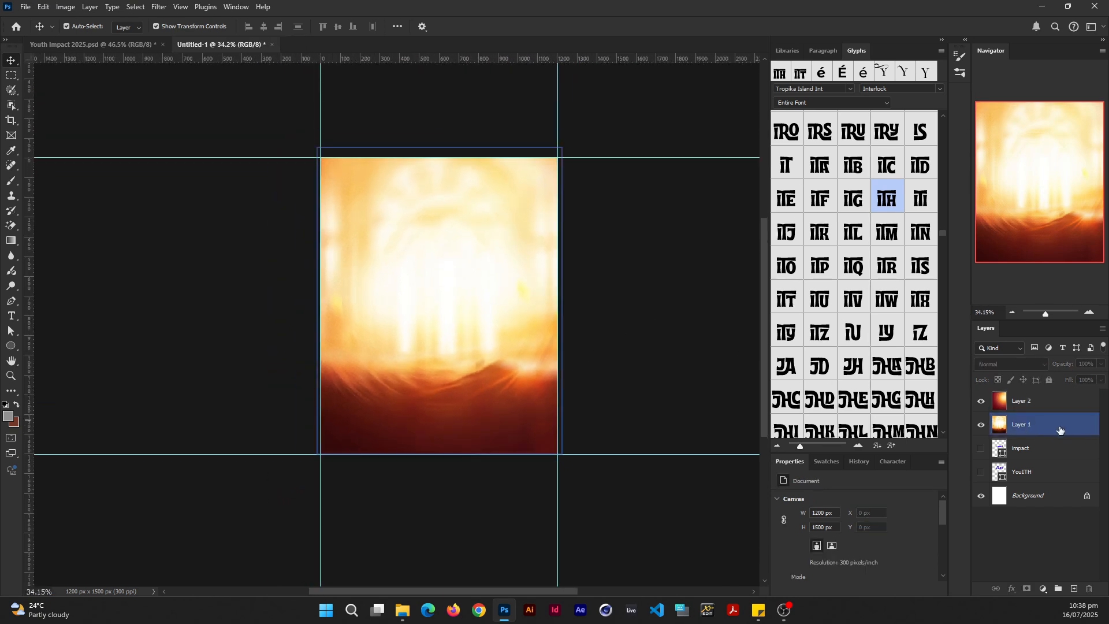
pyautogui.click(116, 141)
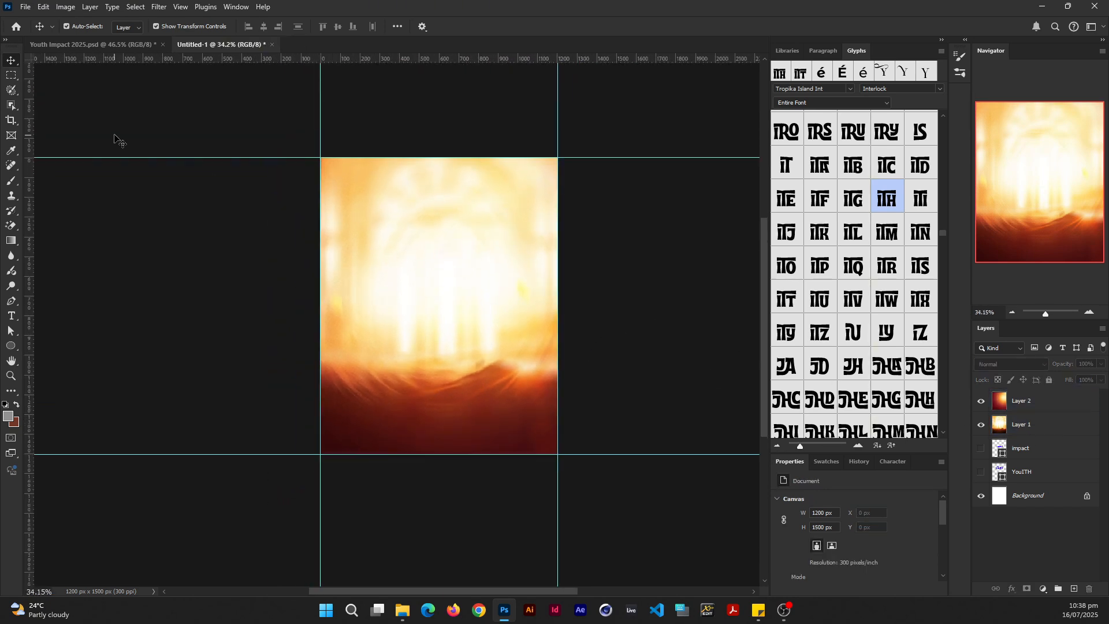
pyautogui.click(137, 47)
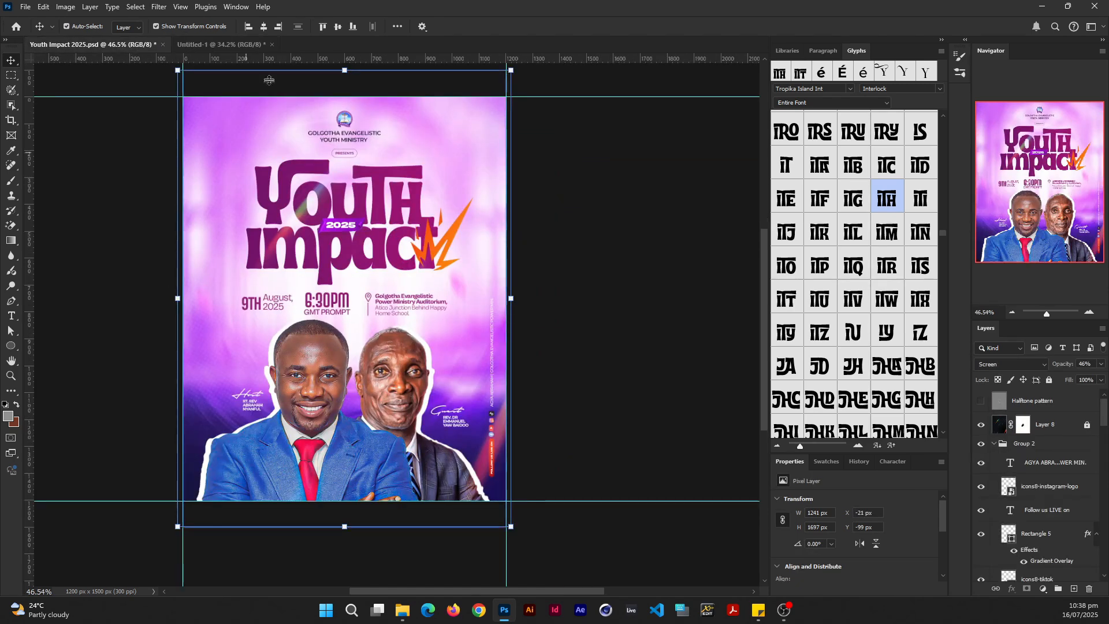
pyautogui.click(232, 42)
# Add a Hue/Saturation adjustment layer above the two background image layers.
pyautogui.click(1050, 407)
pyautogui.click(1052, 418)
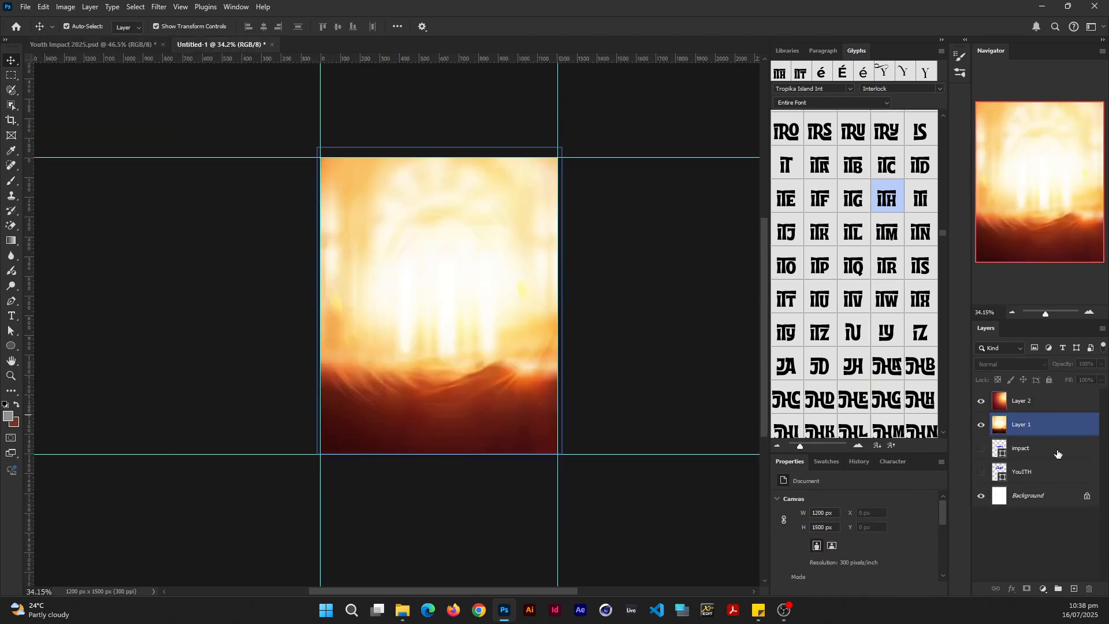
pyautogui.click(1062, 546)
pyautogui.click(1047, 588)
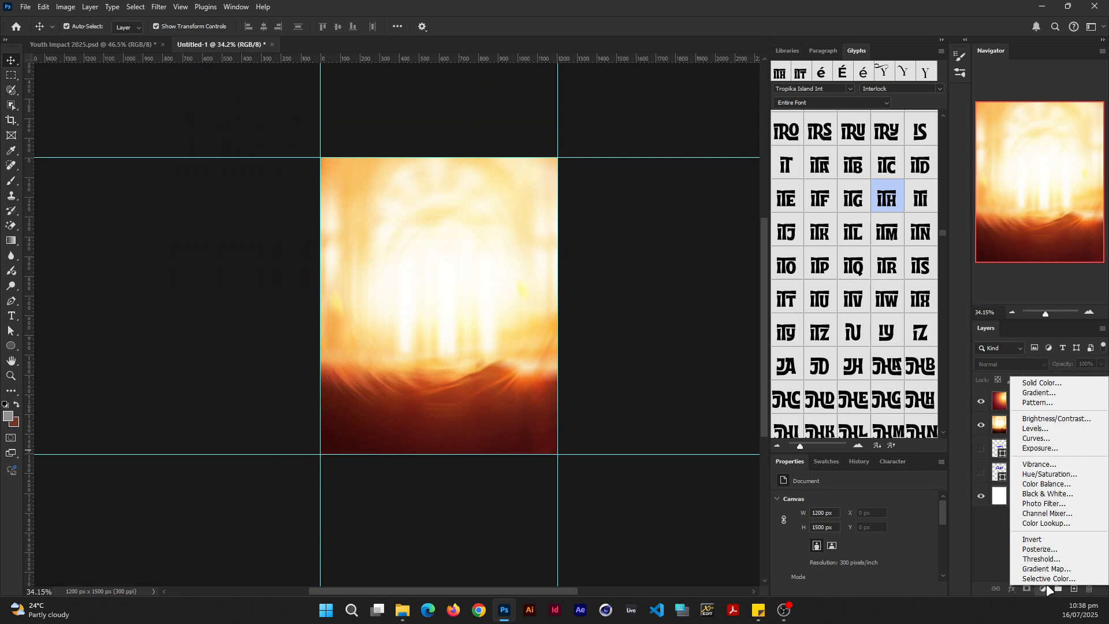
pyautogui.click(1049, 475)
# Group Layer 1 and Layer 2 and rename the group BG.
pyautogui.click(1044, 448)
pyautogui.keyDown('shift'); pyautogui.click(1051, 427); pyautogui.keyUp('shift')
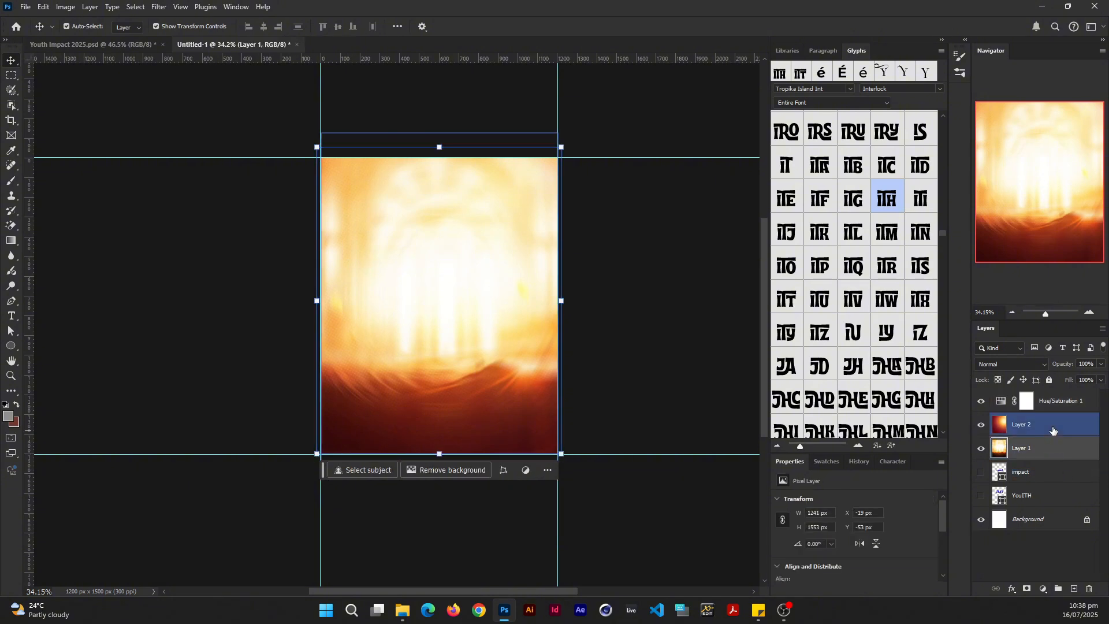
pyautogui.hotkey('ctrl', 'g')
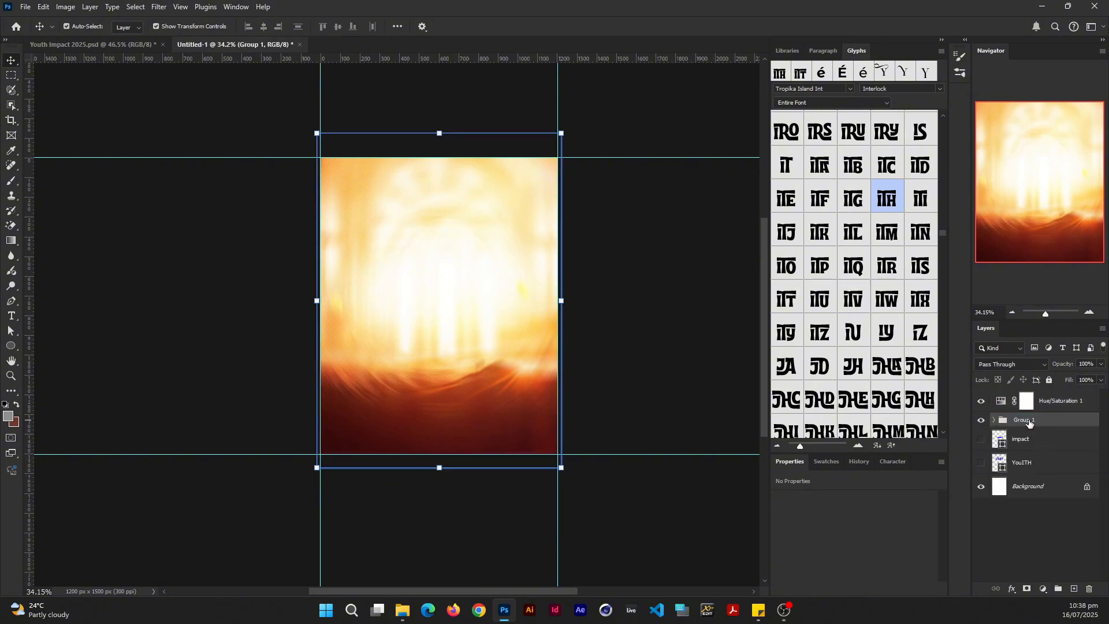
pyautogui.doubleClick(1025, 420)
pyautogui.press('Return')
# Set the Hue/Saturation adjustment's hue to -113 and clip the adjustment to the BG group.
pyautogui.click(1005, 409)
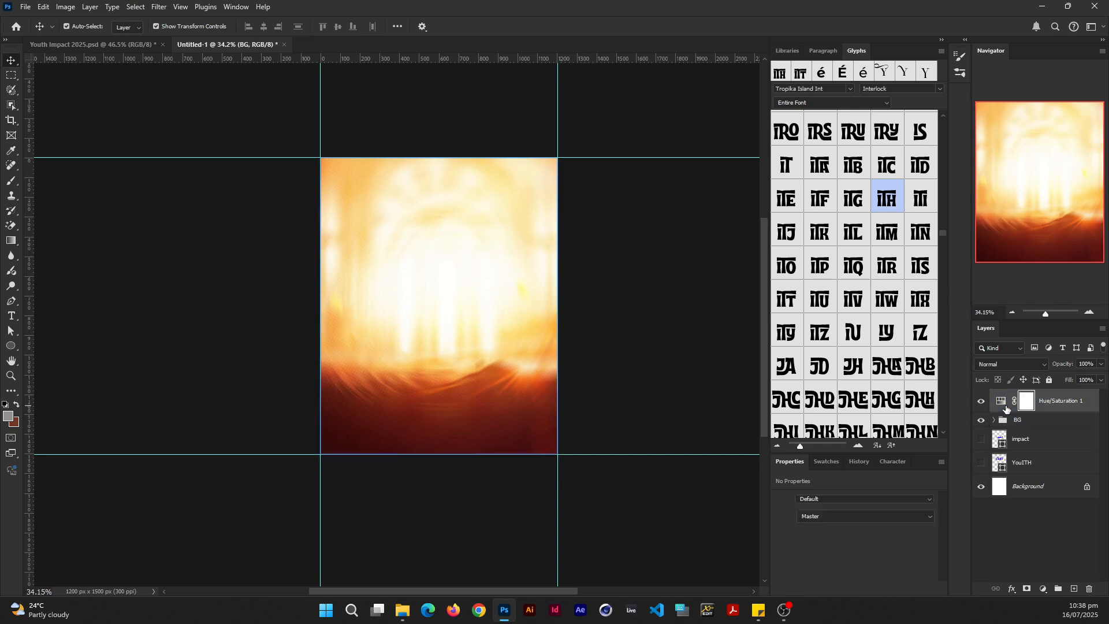
pyautogui.scroll(-2, 858, 500)
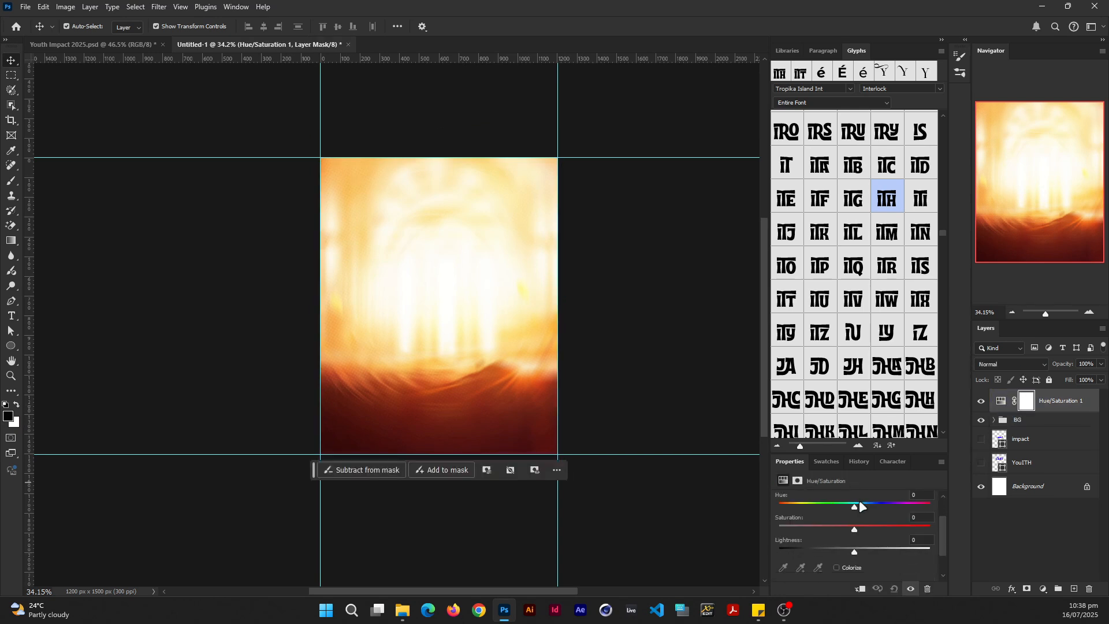
pyautogui.moveTo(868, 448); pyautogui.dragTo(850, 298)
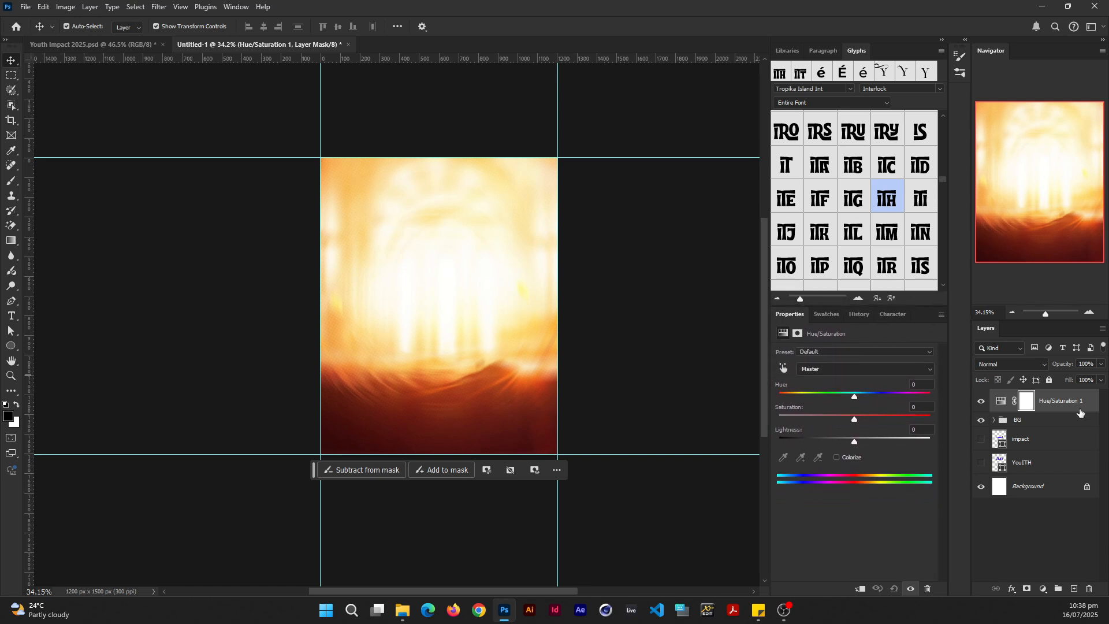
pyautogui.click(1000, 398)
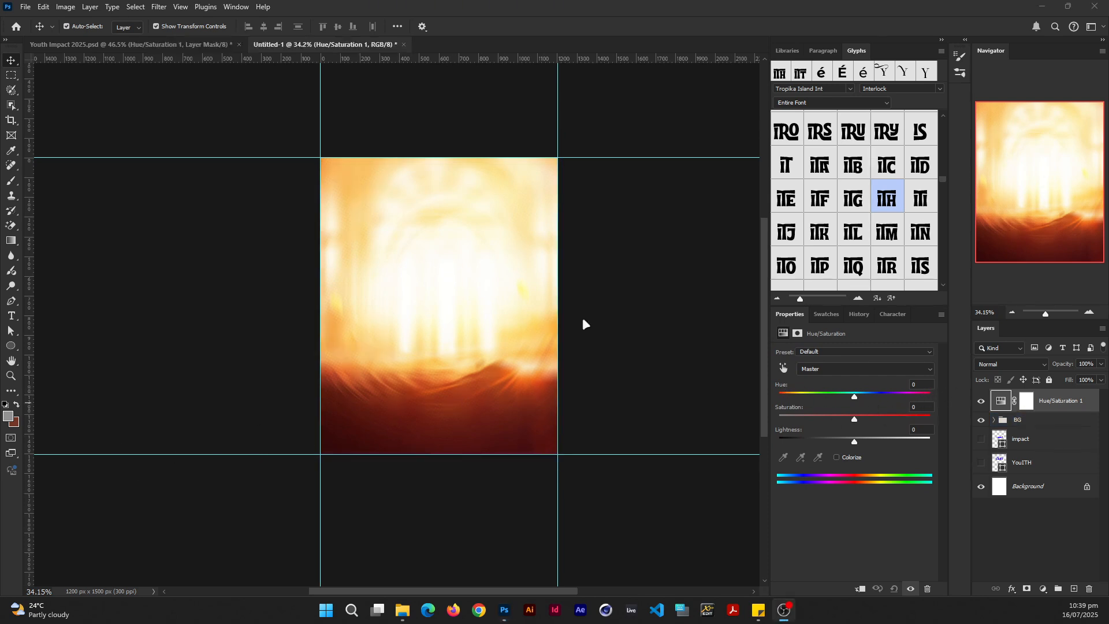
pyautogui.click(584, 322)
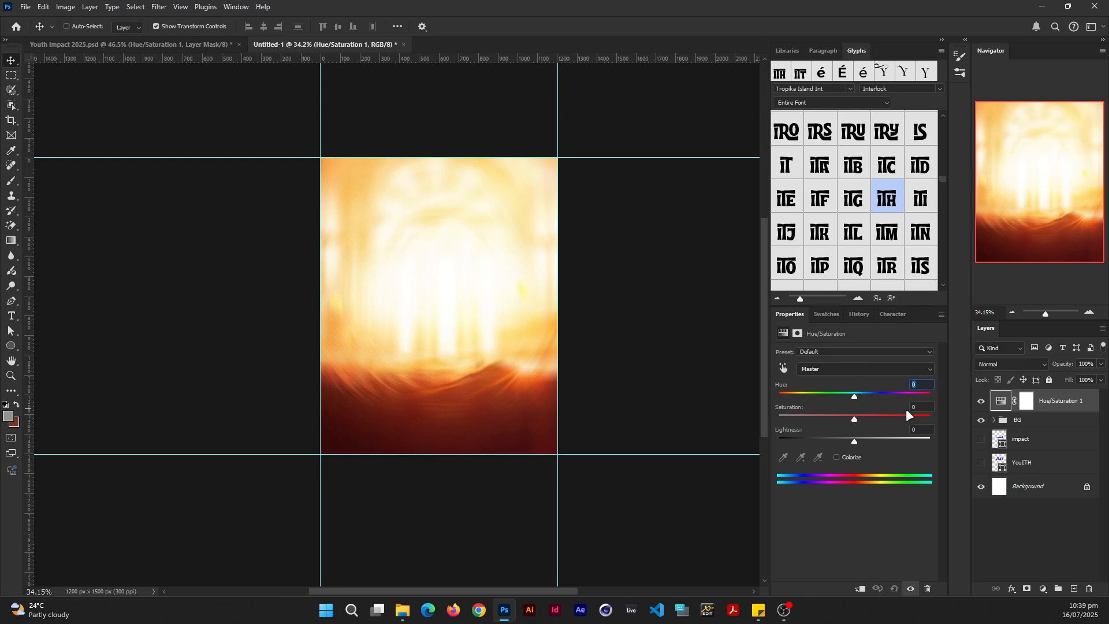
pyautogui.write('-113')
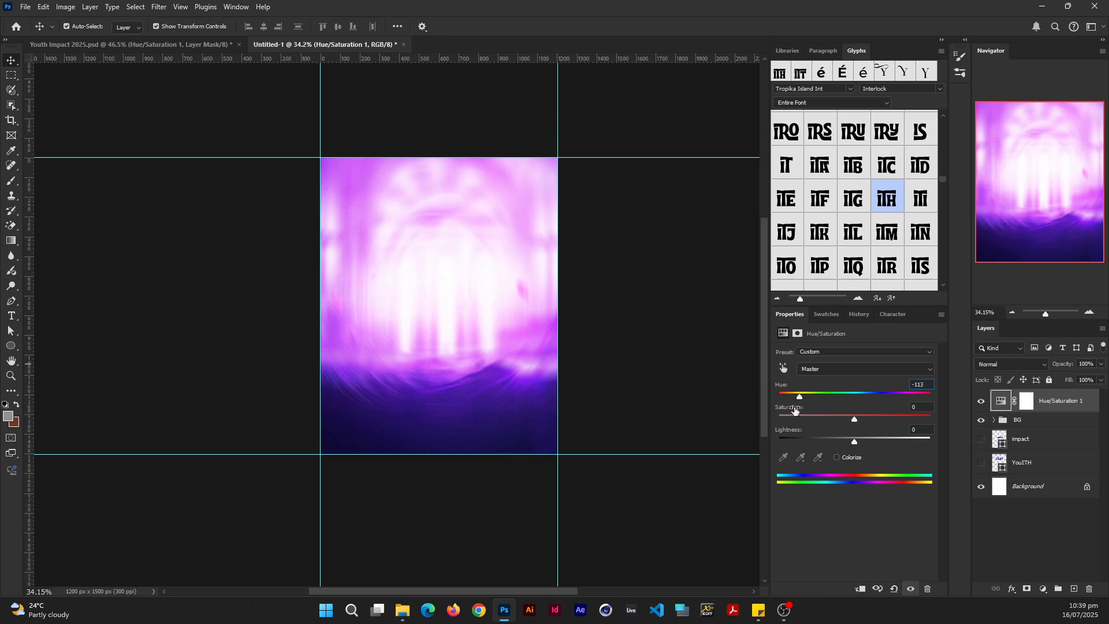
pyautogui.click(1040, 420)
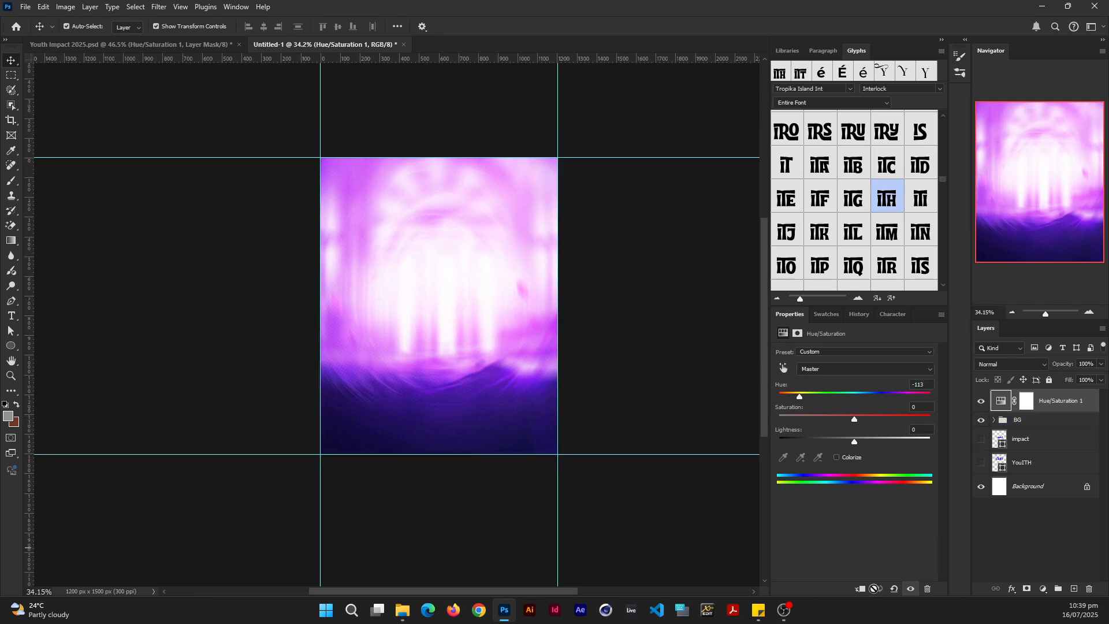
pyautogui.click(860, 589)
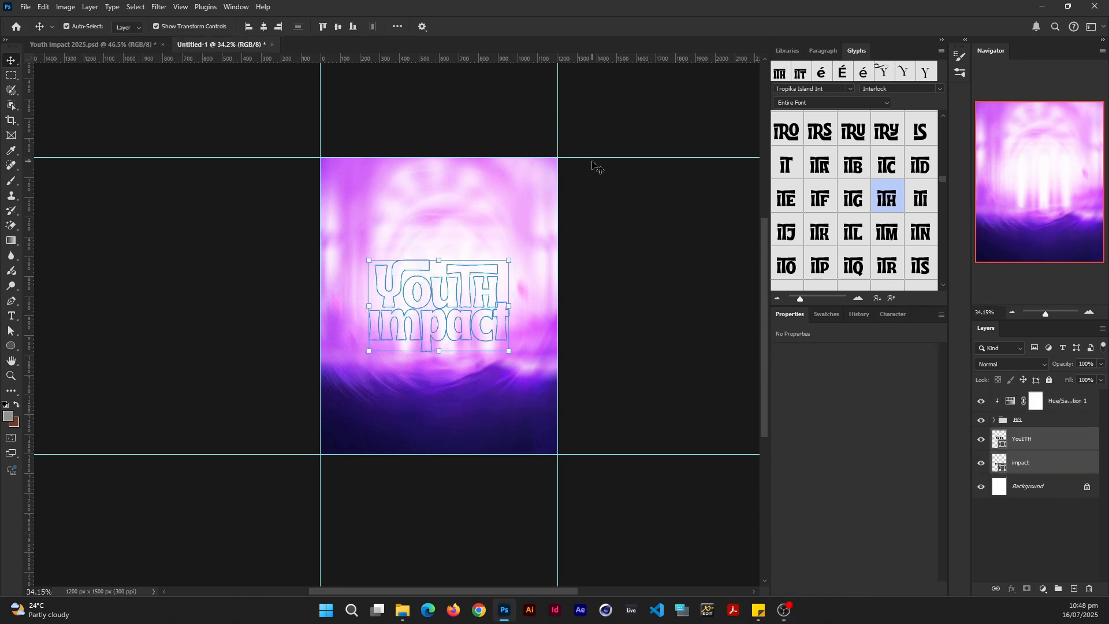
# Move the YouITH and impact layers above the Hue/Saturation adjustment in the layer stack.
pyautogui.click(595, 164)
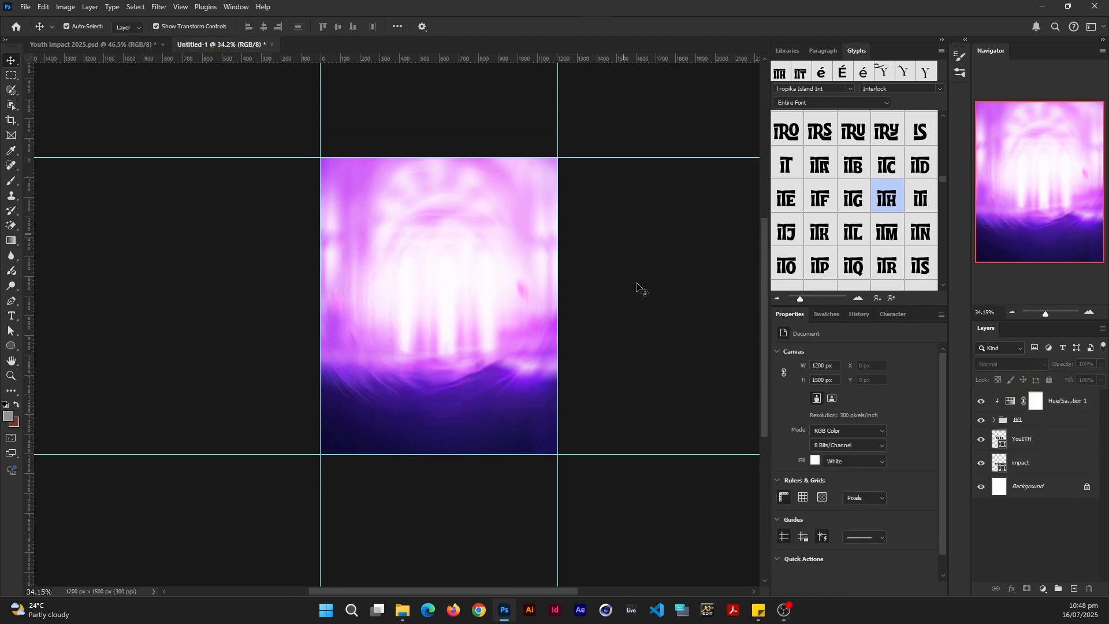
pyautogui.click(1038, 445)
pyautogui.keyDown('shift'); pyautogui.click(1043, 467); pyautogui.keyUp('shift')
pyautogui.moveTo(1053, 466); pyautogui.dragTo(1051, 386)
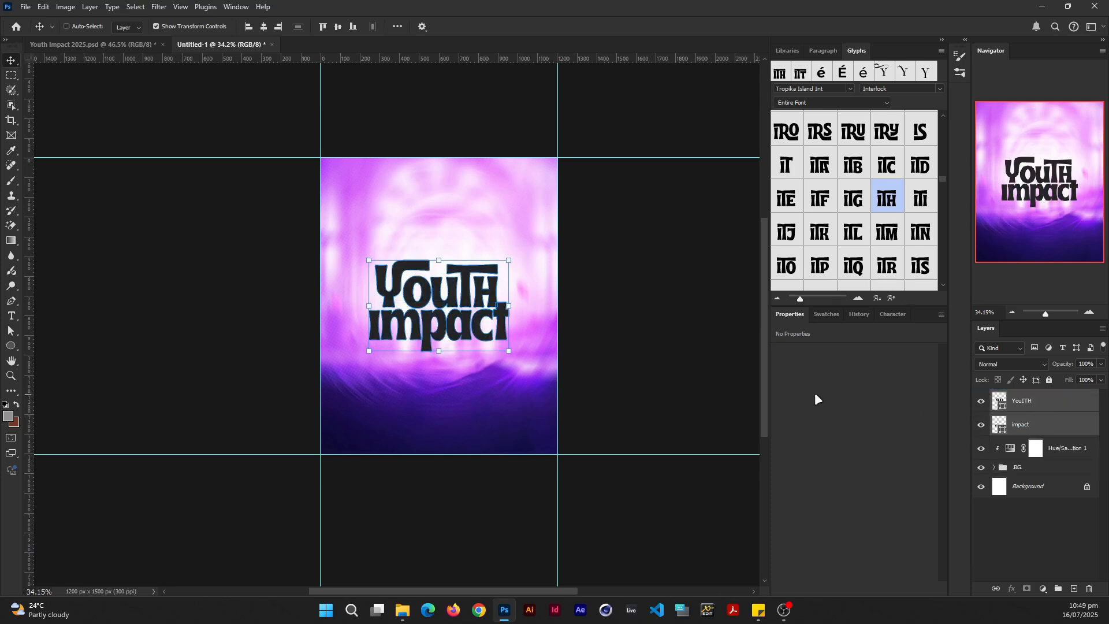
# Move the YouITH and impact lettering straight up into the upper half of the canvas.
pyautogui.hotkey('ctrl', 't')
pyautogui.moveTo(472, 306); pyautogui.dragTo(467, 257)
pyautogui.press('Return')
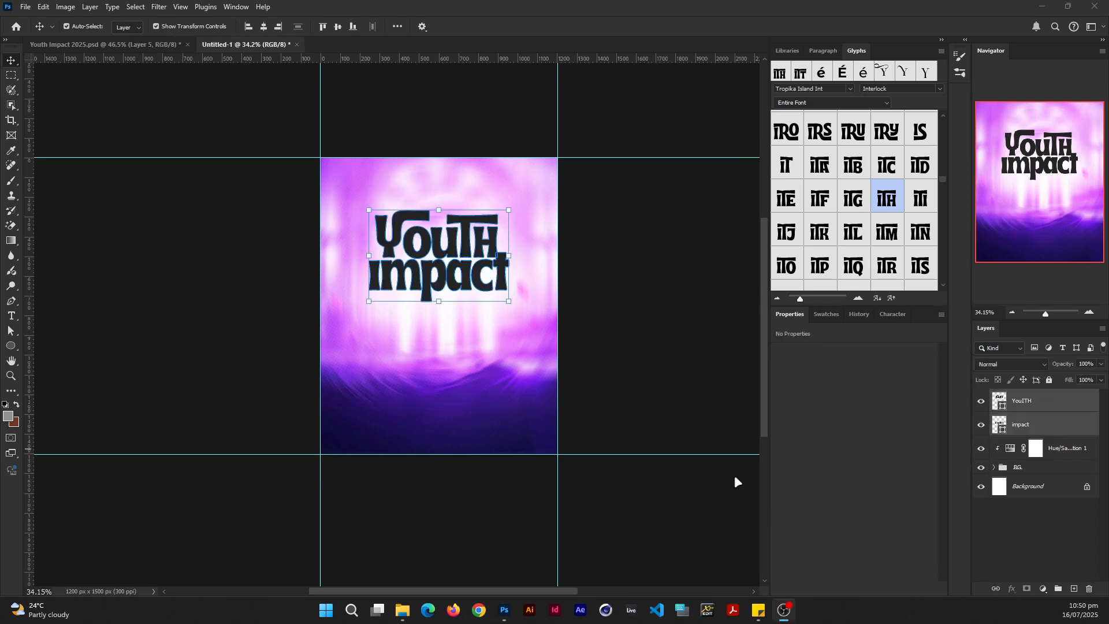
# Group the YouITH and impact shape layers together.
pyautogui.click(738, 482)
pyautogui.click(539, 340)
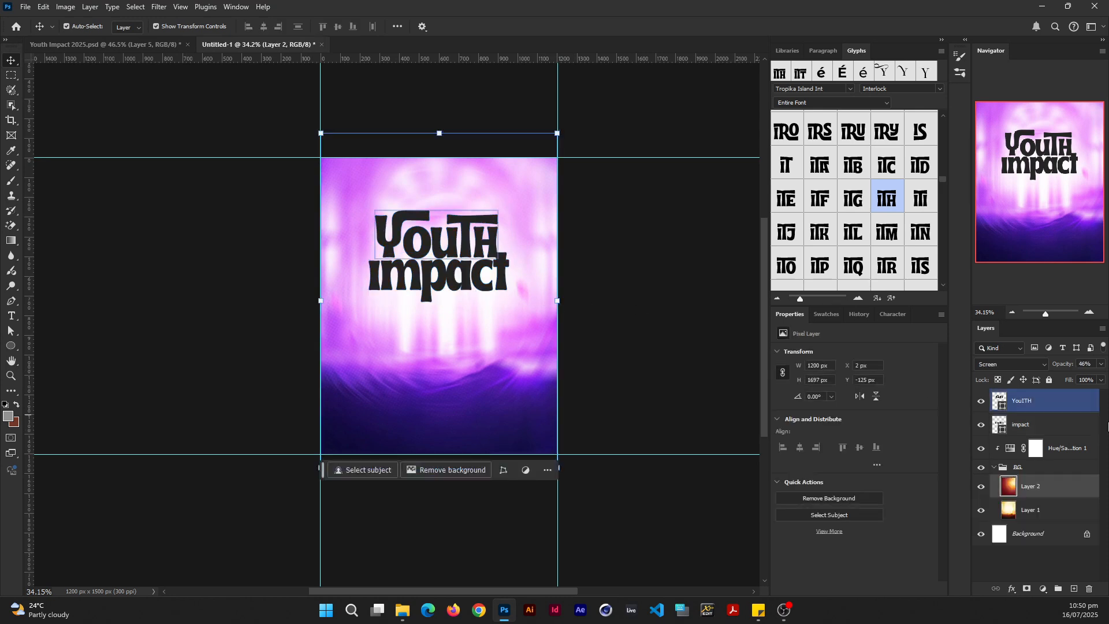
pyautogui.click(1040, 419)
pyautogui.keyDown('shift'); pyautogui.click(1041, 411); pyautogui.keyUp('shift')
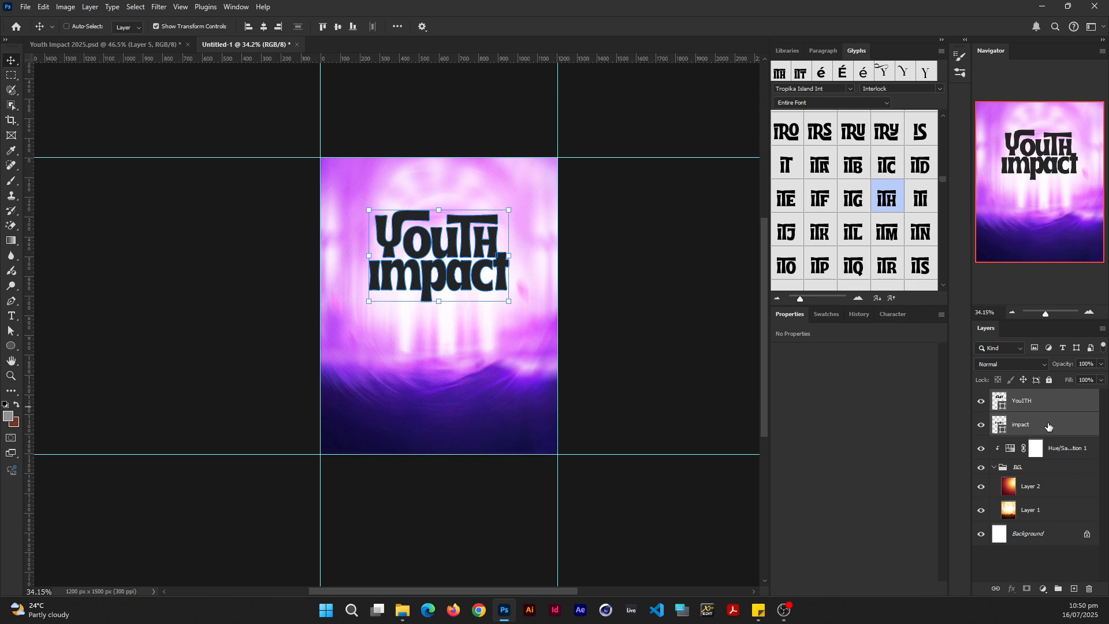
pyautogui.hotkey('ctrl', 'g')
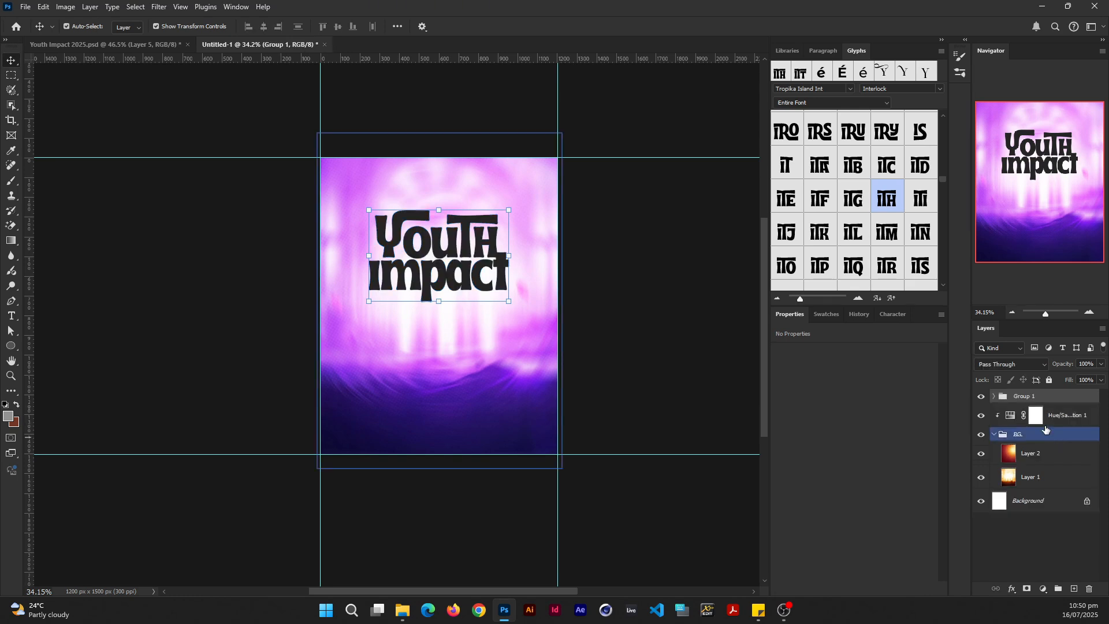
# Apply a linear Gradient Overlay at 180° to the title group, with #aa076b as its starting colour stop.
pyautogui.doubleClick(1005, 401)
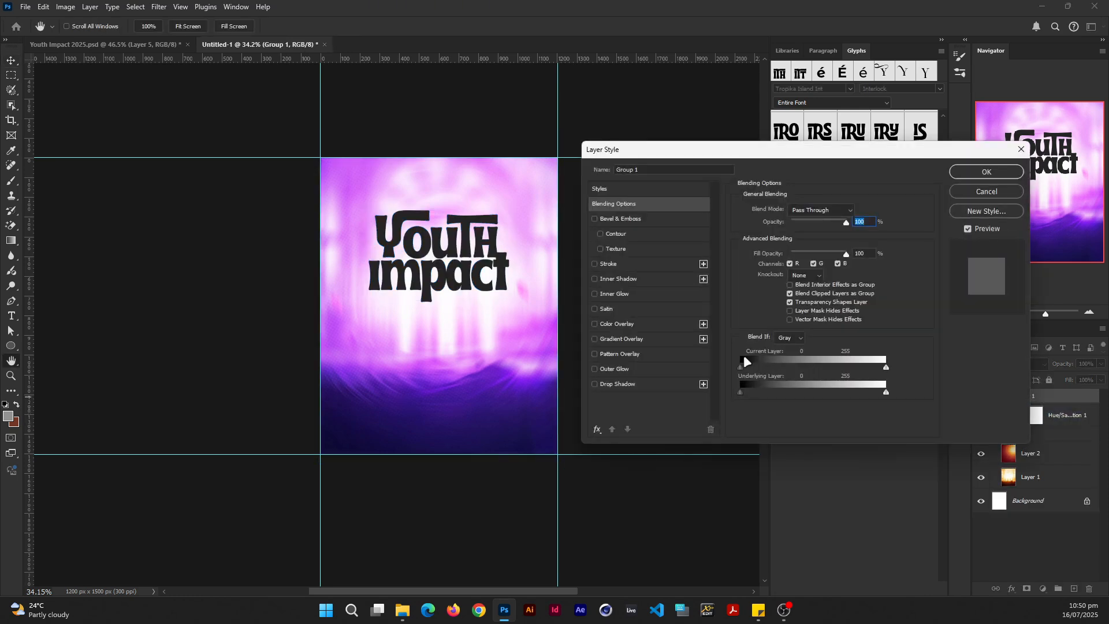
pyautogui.click(639, 341)
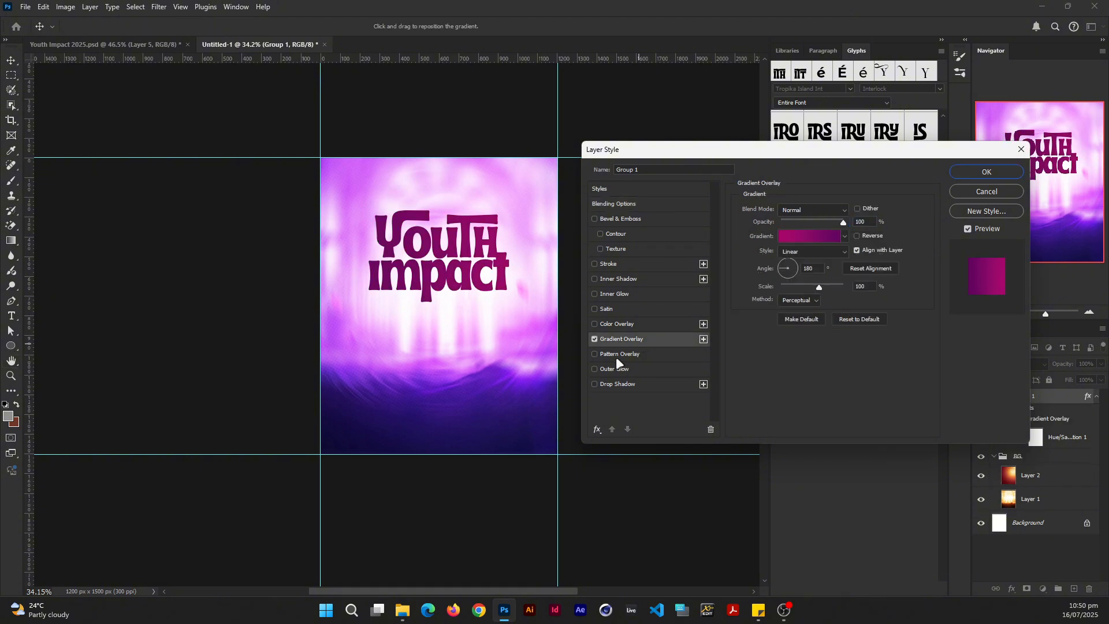
pyautogui.click(844, 236)
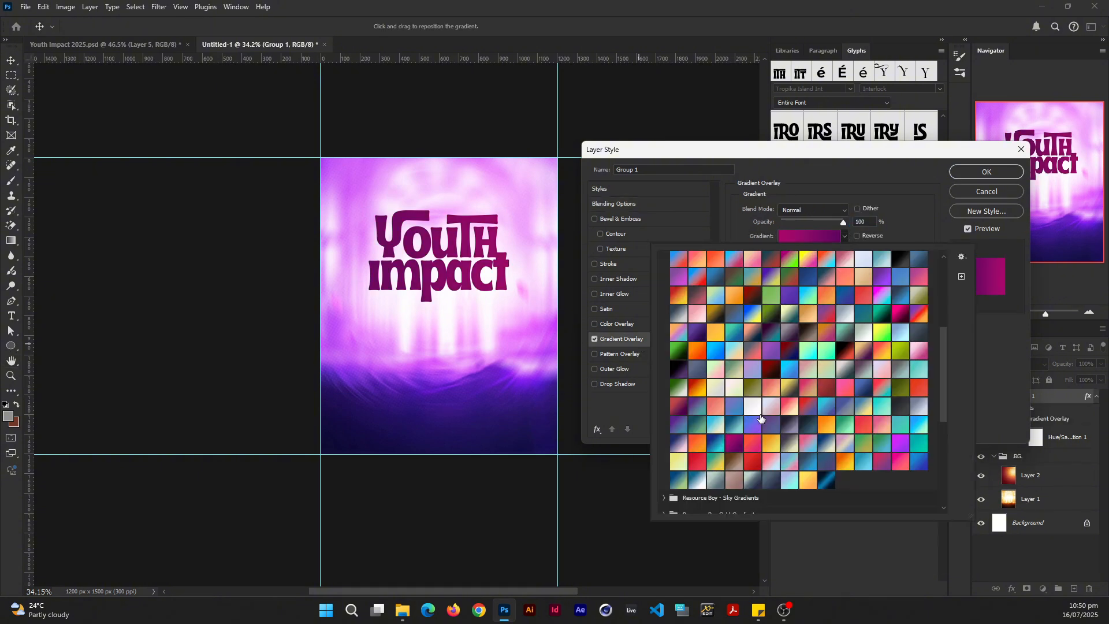
pyautogui.click(837, 235)
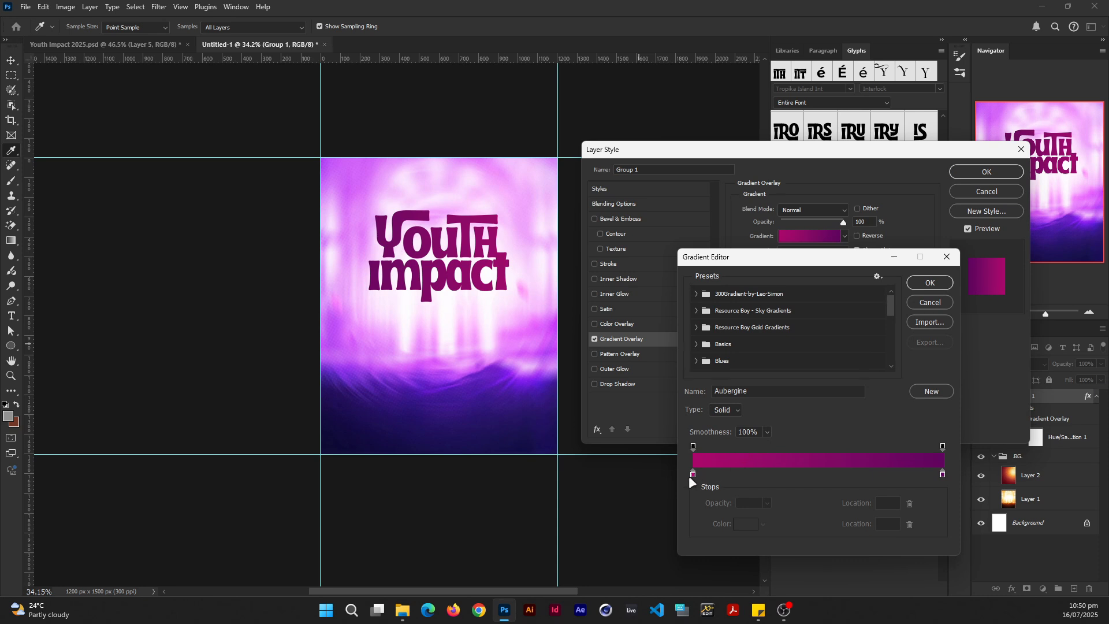
pyautogui.click(693, 474)
pyautogui.click(745, 524)
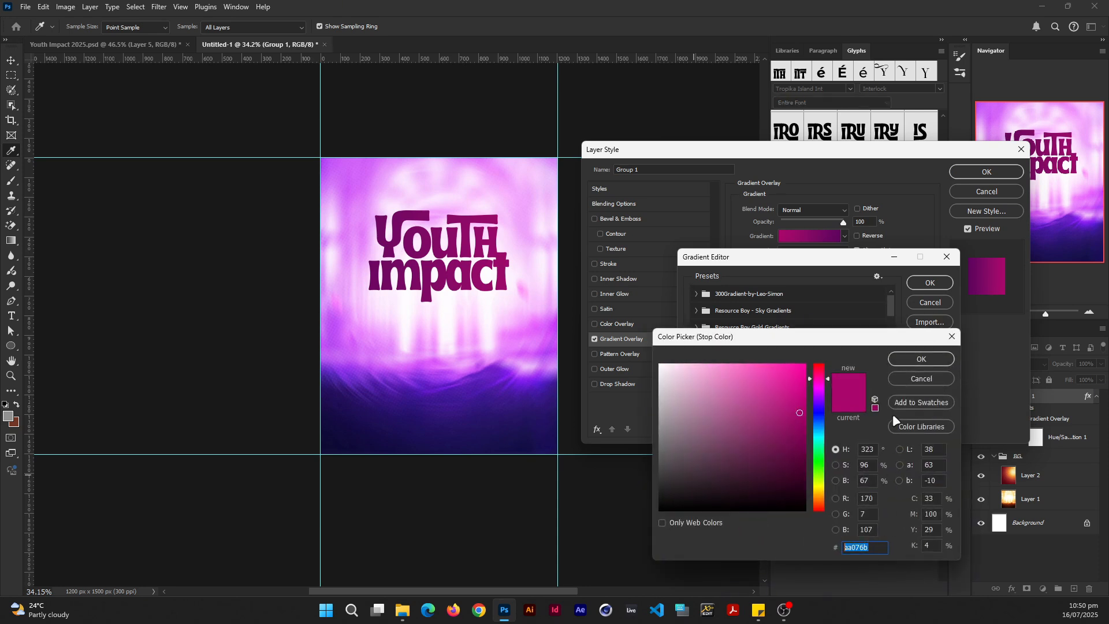
pyautogui.click(922, 358)
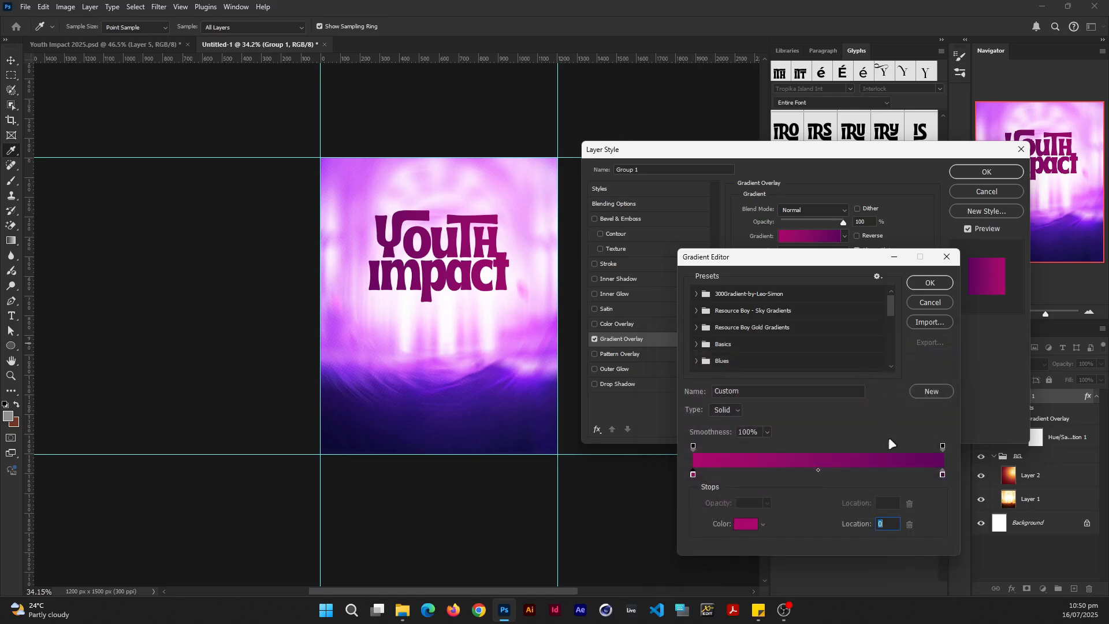
# Use #61045f for the gradient's end colour stop and apply the title group's layer style.
pyautogui.click(942, 475)
pyautogui.click(751, 524)
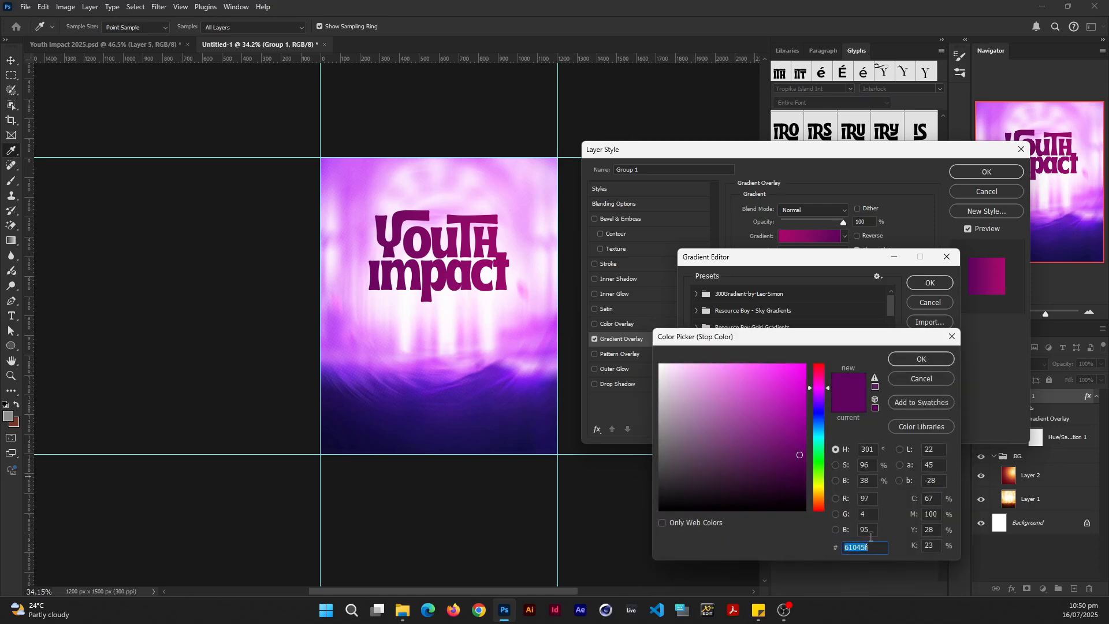
pyautogui.click(926, 361)
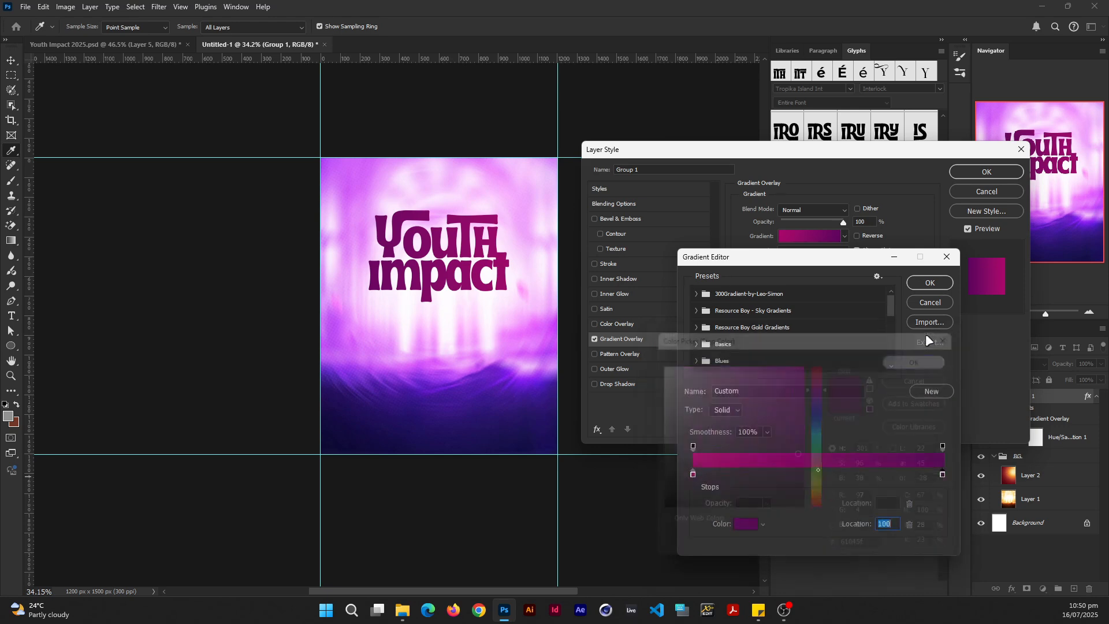
pyautogui.click(932, 283)
pyautogui.click(987, 173)
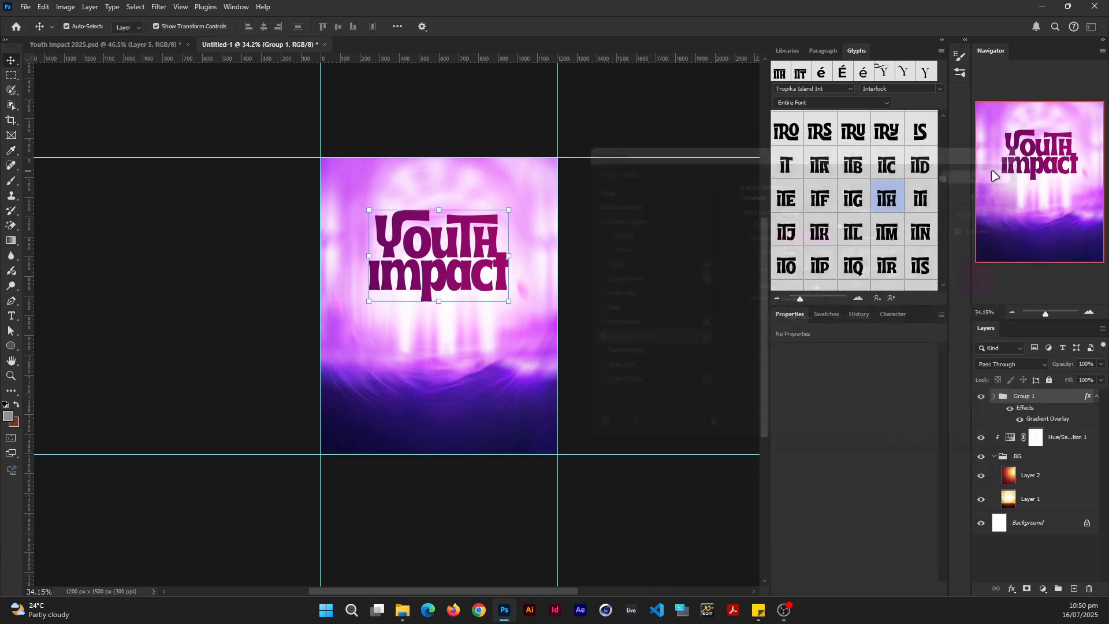
# Copy the orange burst graphic from Youth Impact 2025.psd and paste it into Untitled-1 over the t of impact.
pyautogui.click(184, 46)
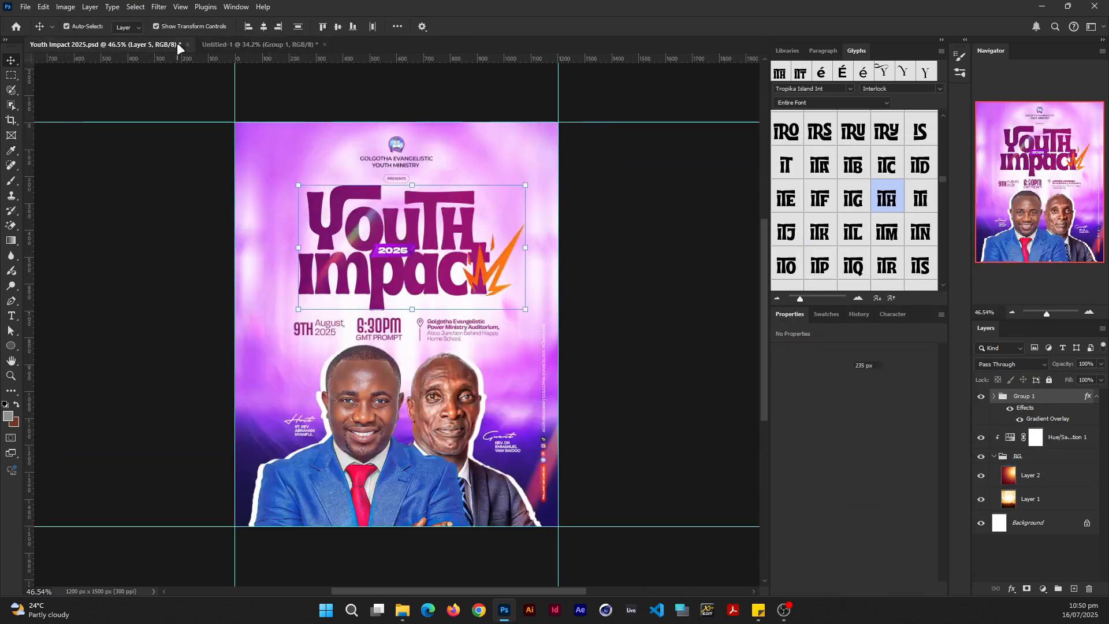
pyautogui.scroll(3, 586, 223)
pyautogui.click(584, 218)
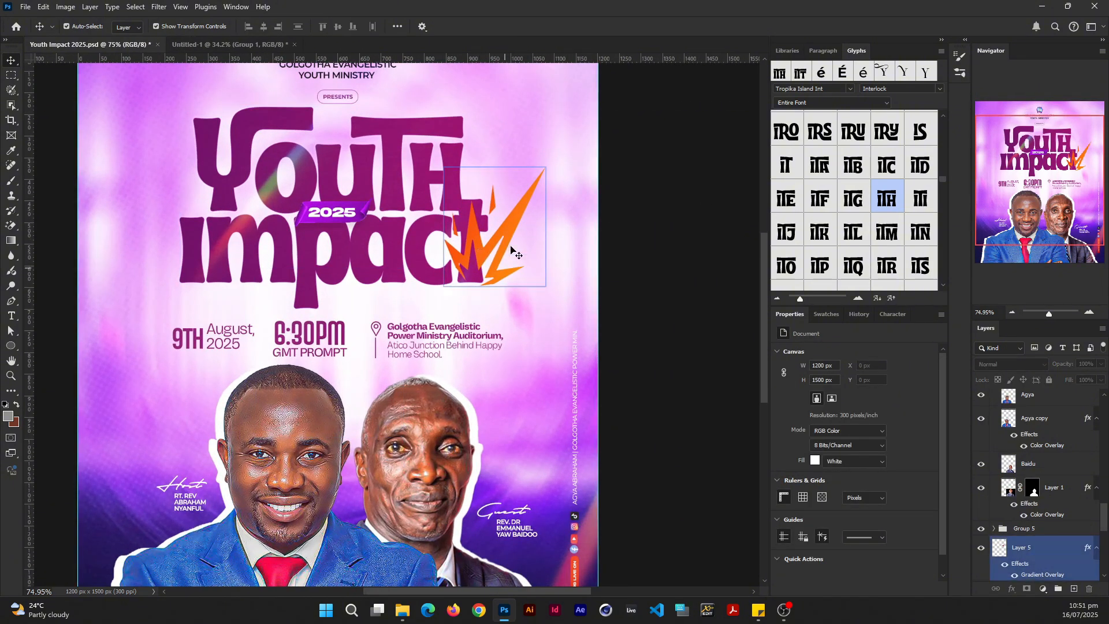
pyautogui.click(271, 45)
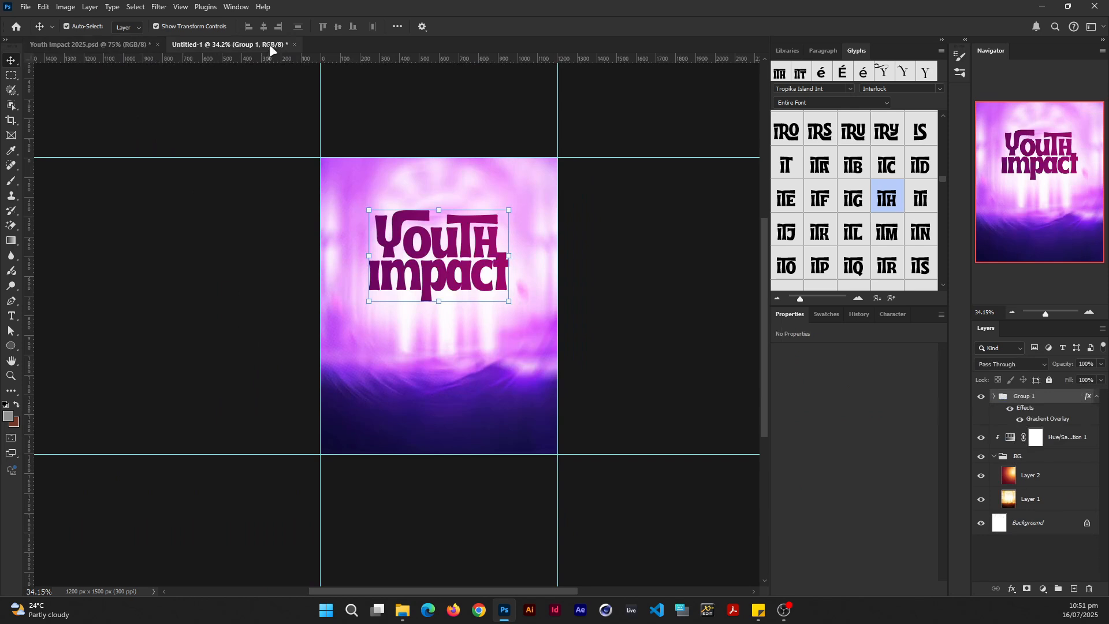
pyautogui.click(590, 238)
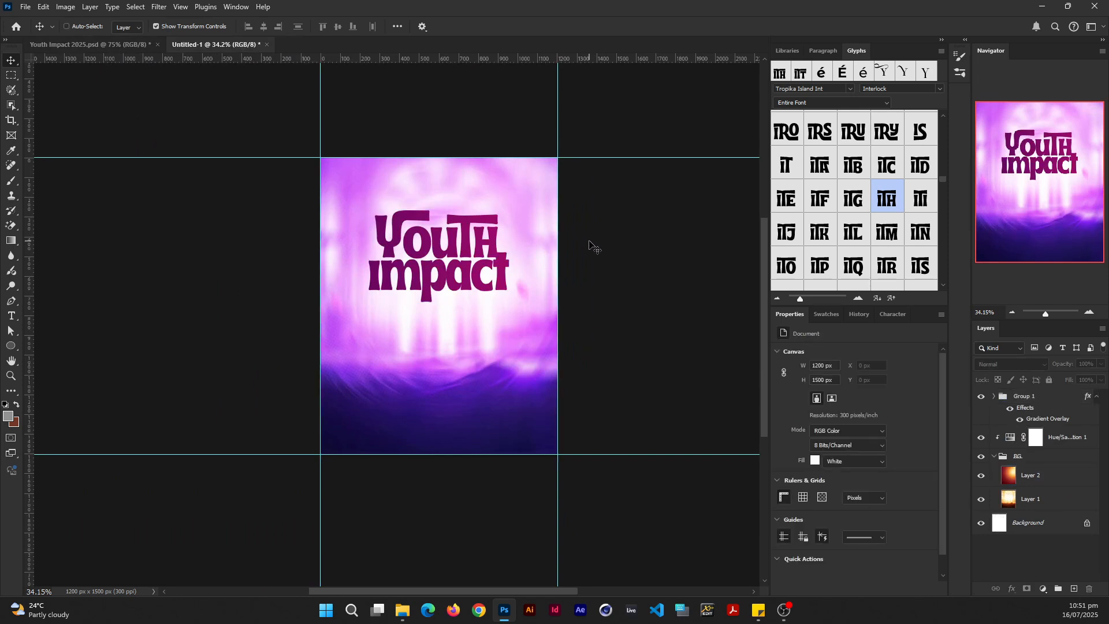
pyautogui.hotkey('ctrl', 'v')
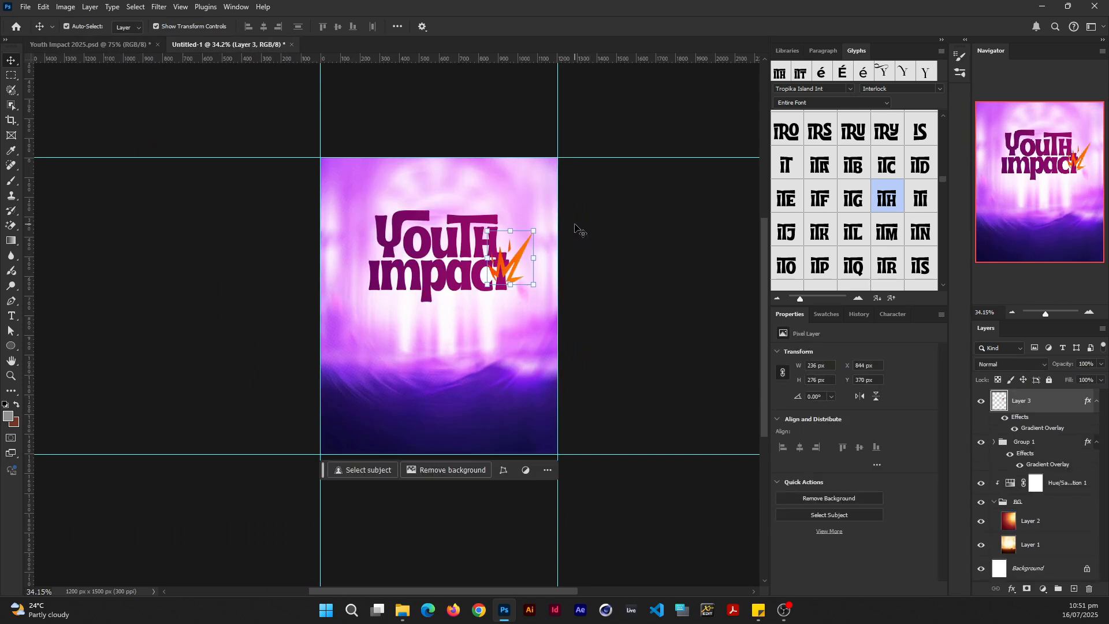
# Move the title lettering group up about 30 px, leaving the orange burst in place.
pyautogui.click(1024, 443)
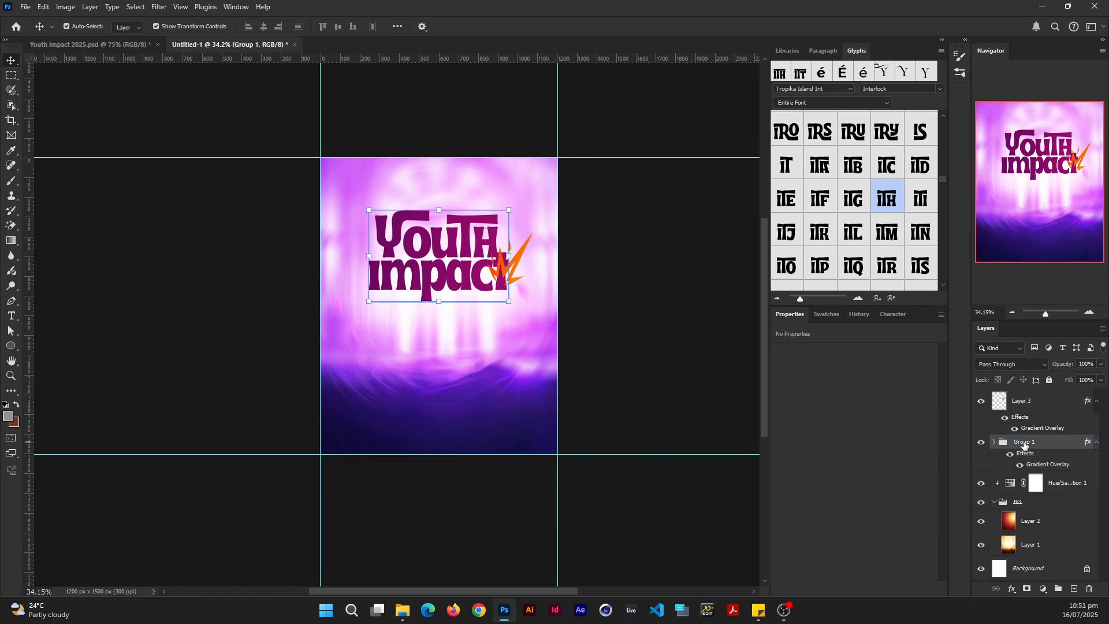
pyautogui.hotkey('shift', 'Up')
pyautogui.hotkey('shift', 'Up')
pyautogui.hotkey('shift', 'Up')
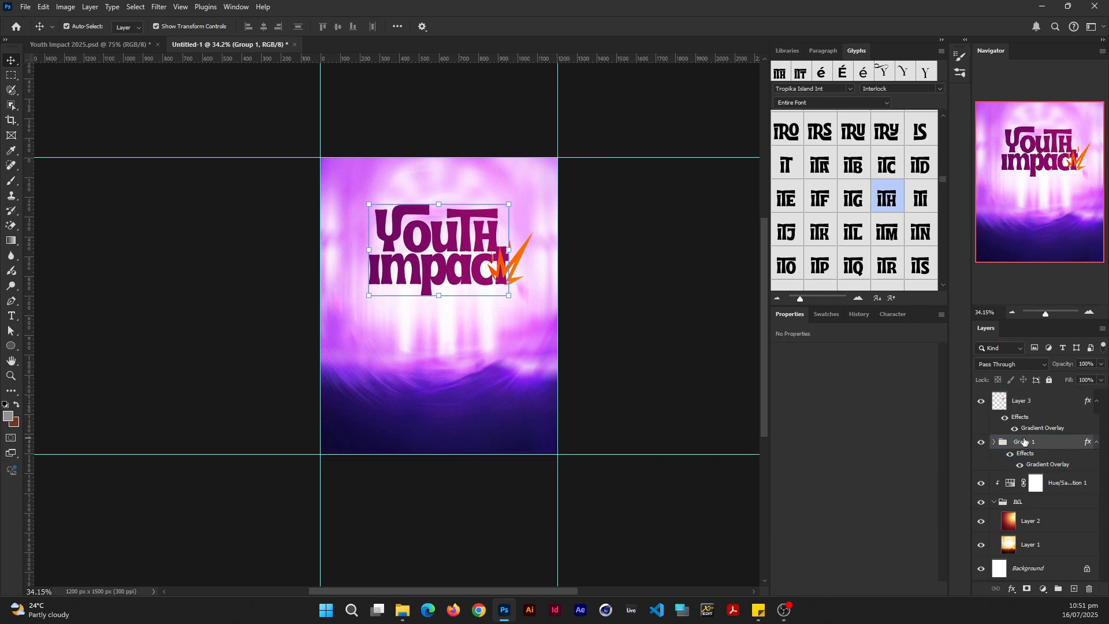
pyautogui.hotkey('shift', 'Up')
pyautogui.hotkey('shift', 'Down')
pyautogui.click(664, 381)
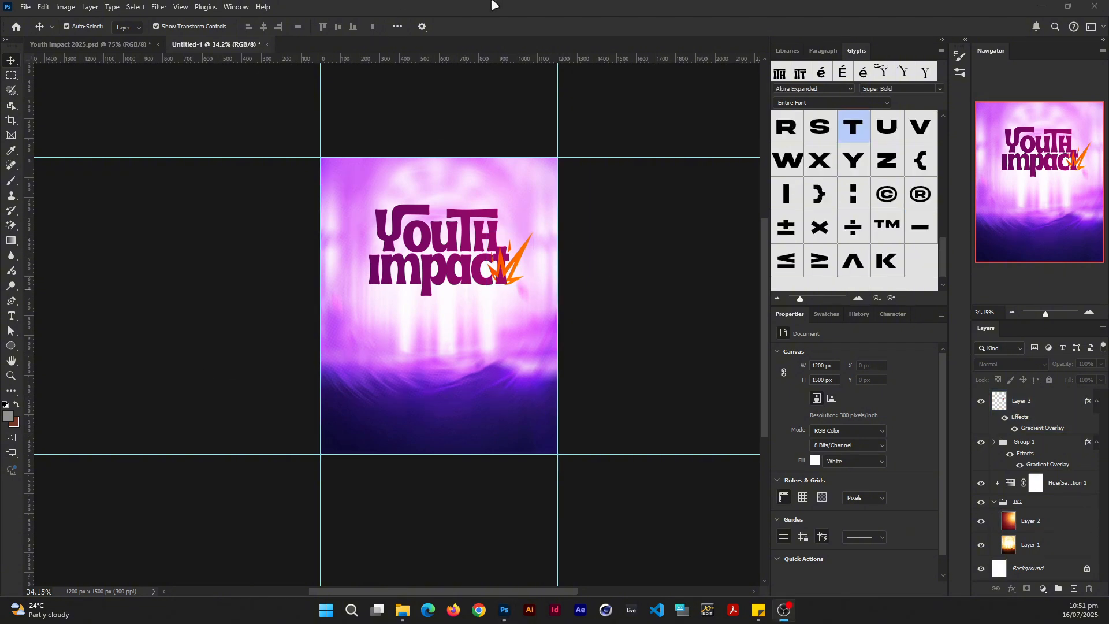
# Paste the linked 2025 text and red badge layers and move them up between the words YouTH and impact.
pyautogui.click(492, 2)
pyautogui.scroll(7, 461, 283)
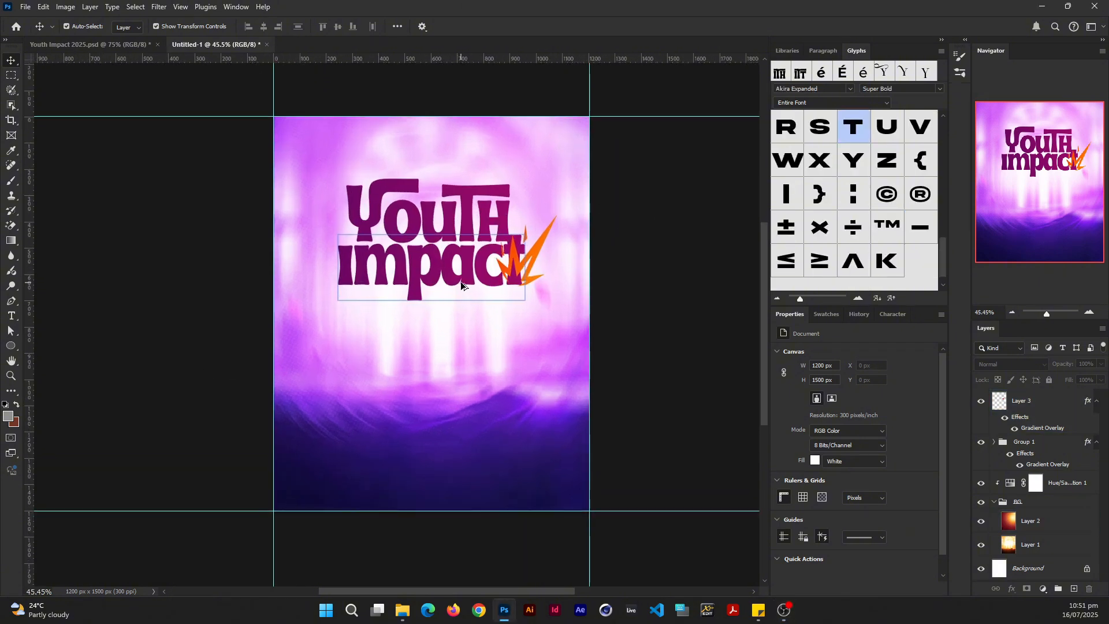
pyautogui.scroll(3, 414, 233)
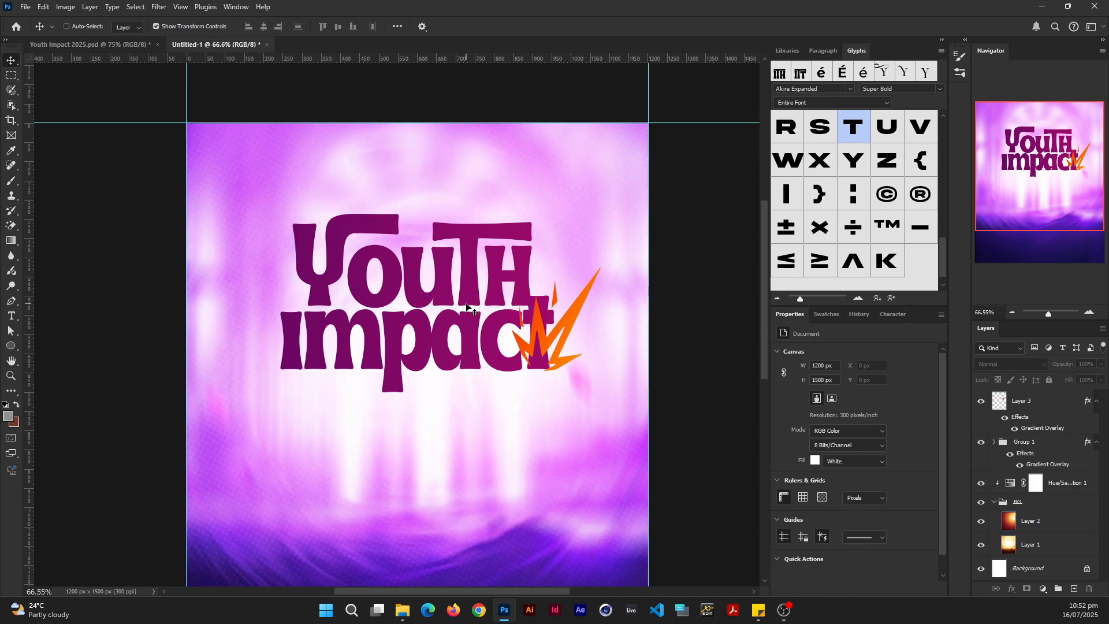
pyautogui.hotkey('ctrl', 'v')
pyautogui.hotkey('shift', 'Up')
pyautogui.hotkey('shift', 'Up')
pyautogui.hotkey('shift', 'Up')
pyautogui.hotkey('shift', 'Up')
pyautogui.hotkey('shift', 'Up')
pyautogui.hotkey('shift', 'Up')
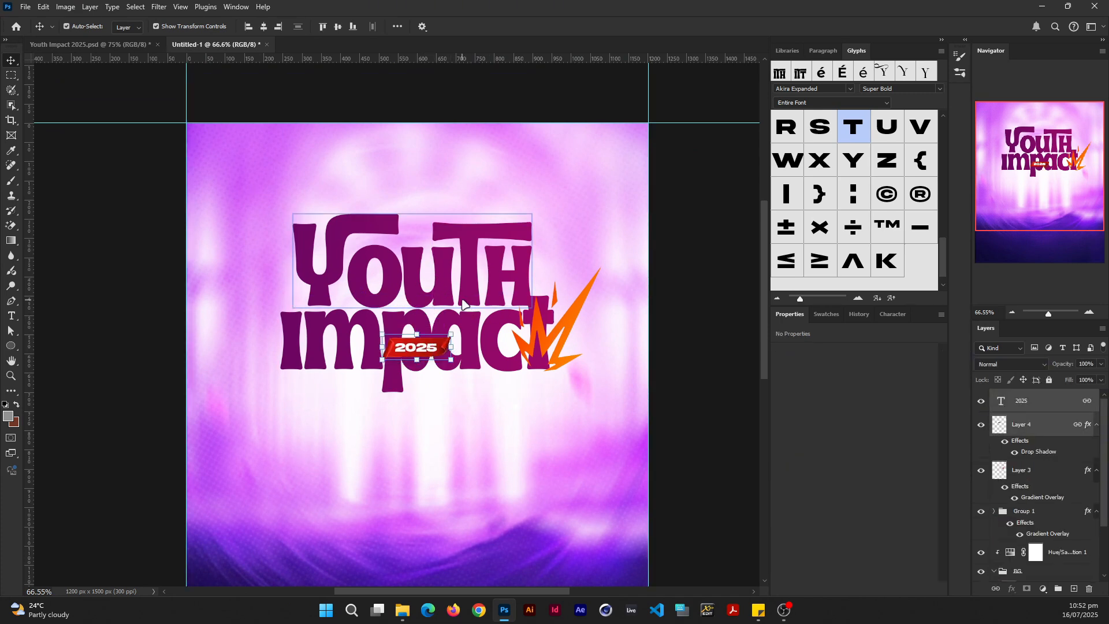
pyautogui.hotkey('shift', 'Up')
pyautogui.hotkey('shift', 'Up')
pyautogui.hotkey('shift', 'Up')
pyautogui.hotkey('shift', 'Up')
pyautogui.hotkey('shift', 'Up')
pyautogui.hotkey('shift', 'Up')
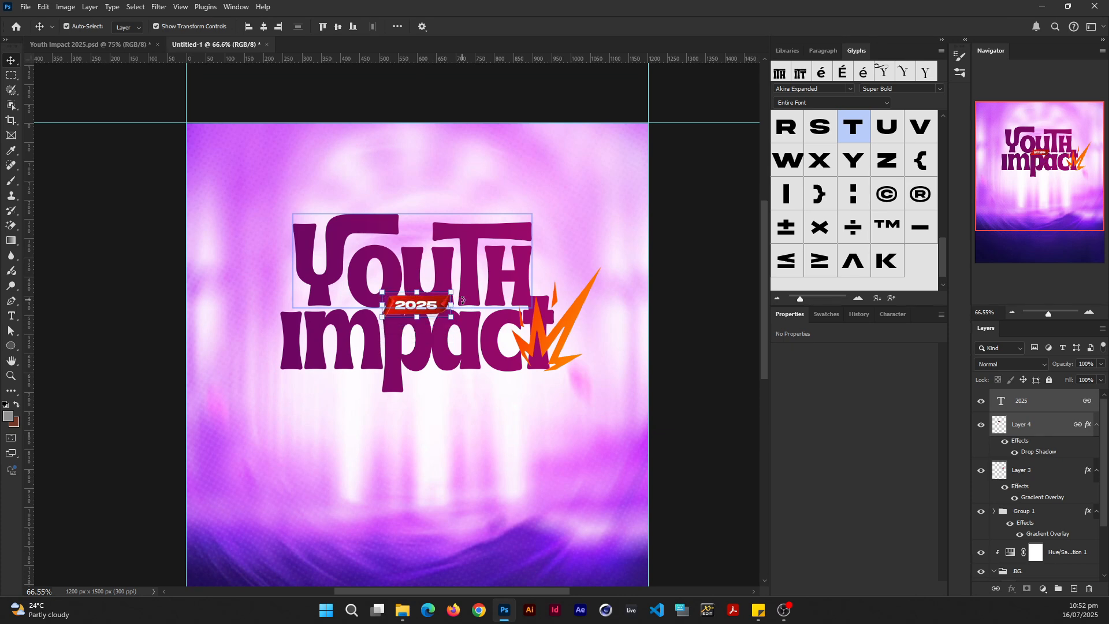
pyautogui.click(699, 245)
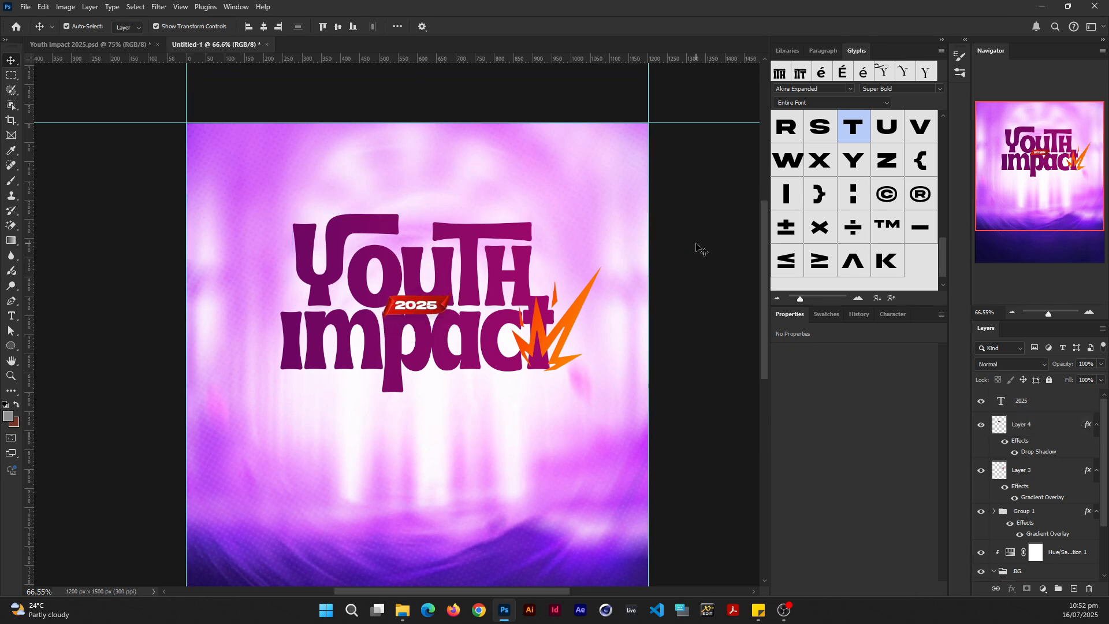
# Add a Hue/Saturation adjustment layer clipped to the red 2025 badge, using the badge in Youth Impact 2025.psd as reference.
pyautogui.click(86, 44)
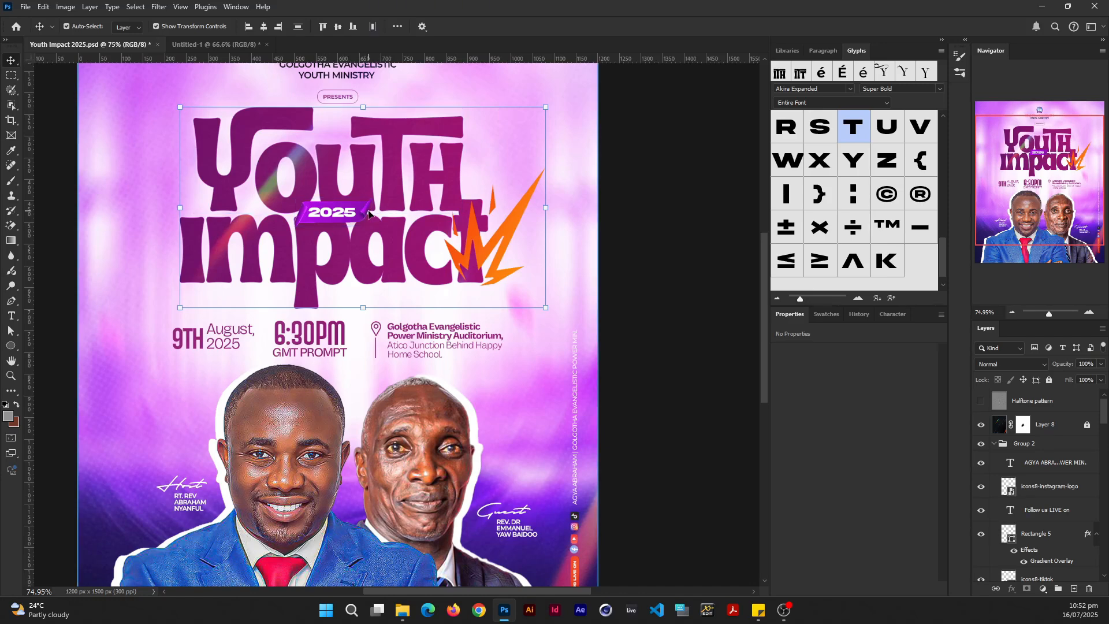
pyautogui.click(224, 46)
pyautogui.click(442, 247)
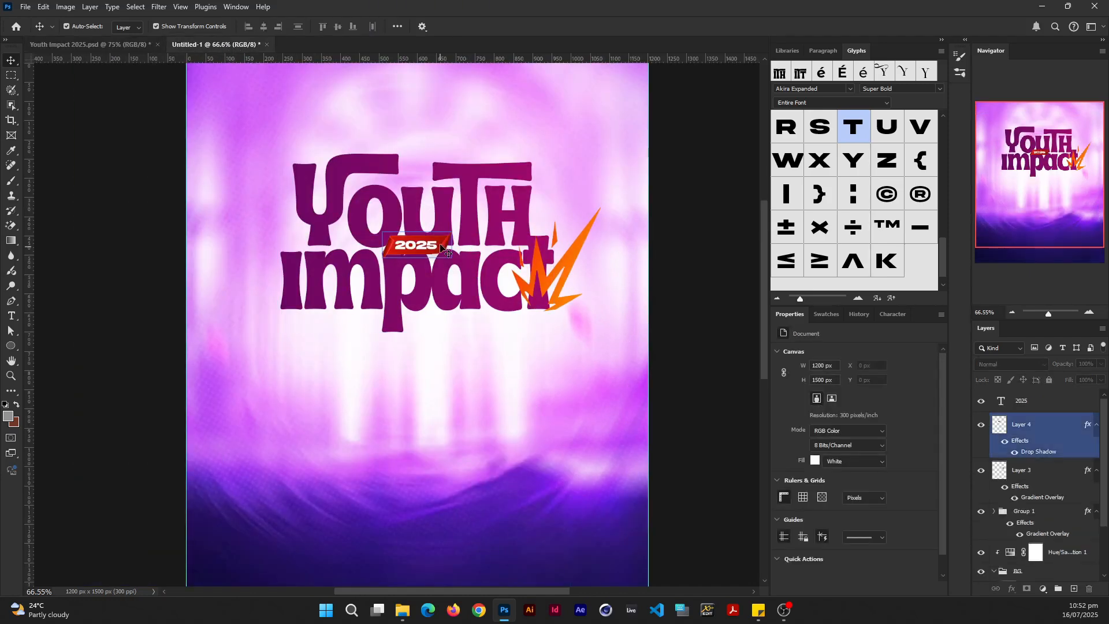
pyautogui.click(1048, 430)
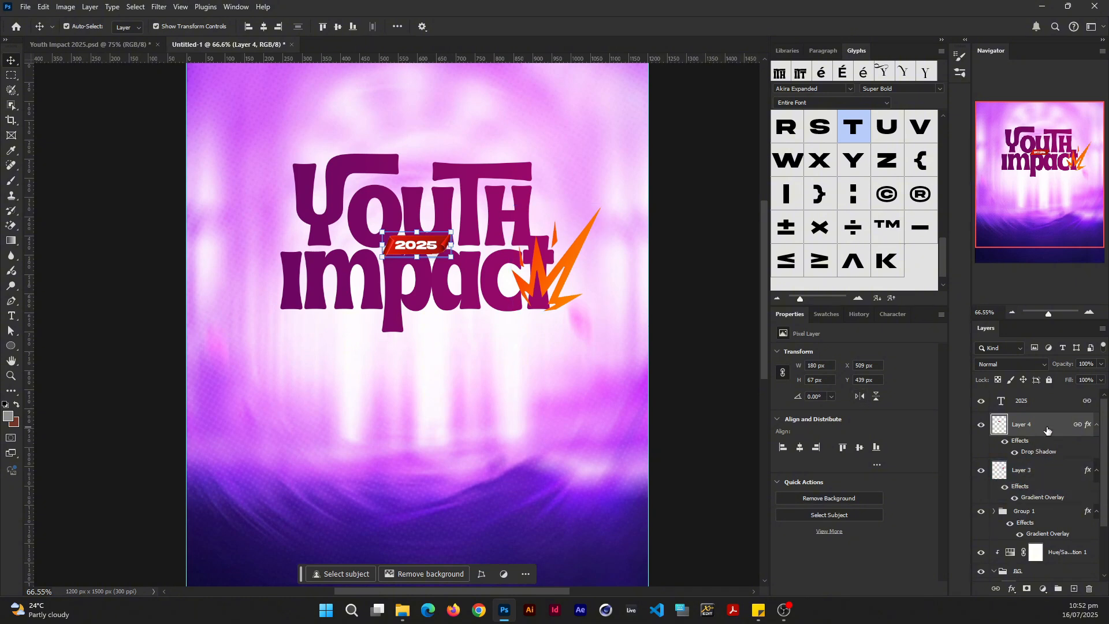
pyautogui.click(980, 425)
pyautogui.click(980, 424)
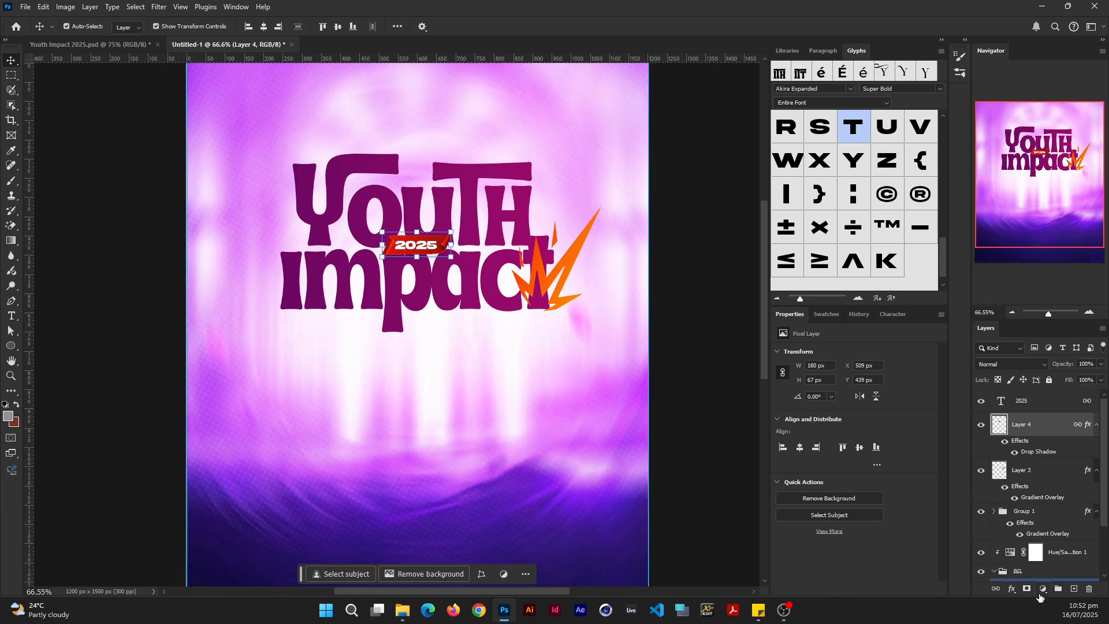
pyautogui.click(1042, 589)
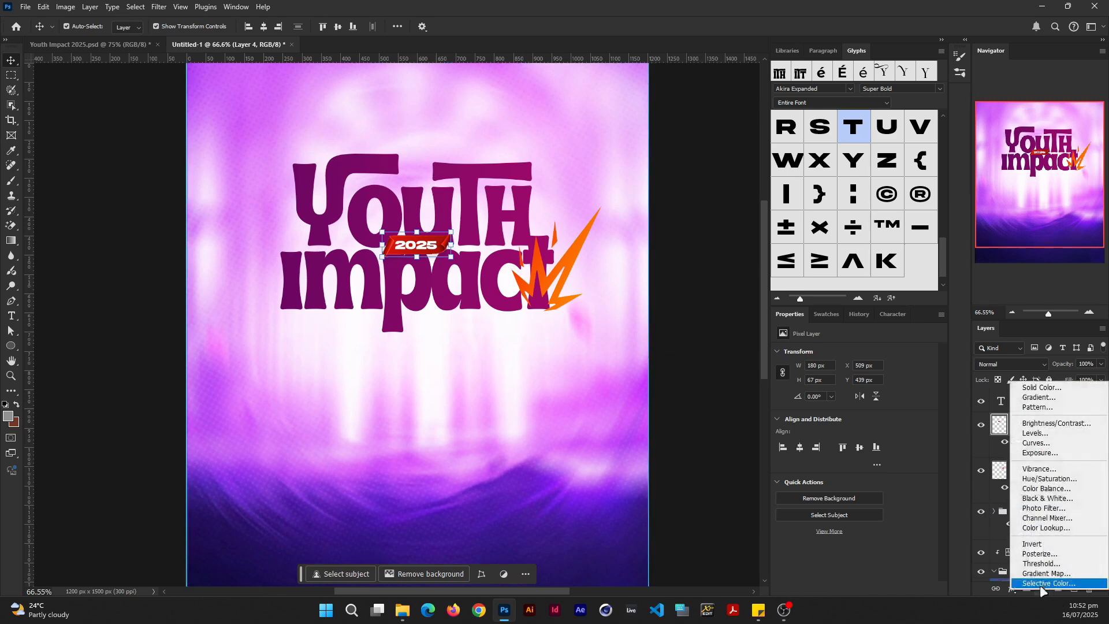
pyautogui.click(1050, 479)
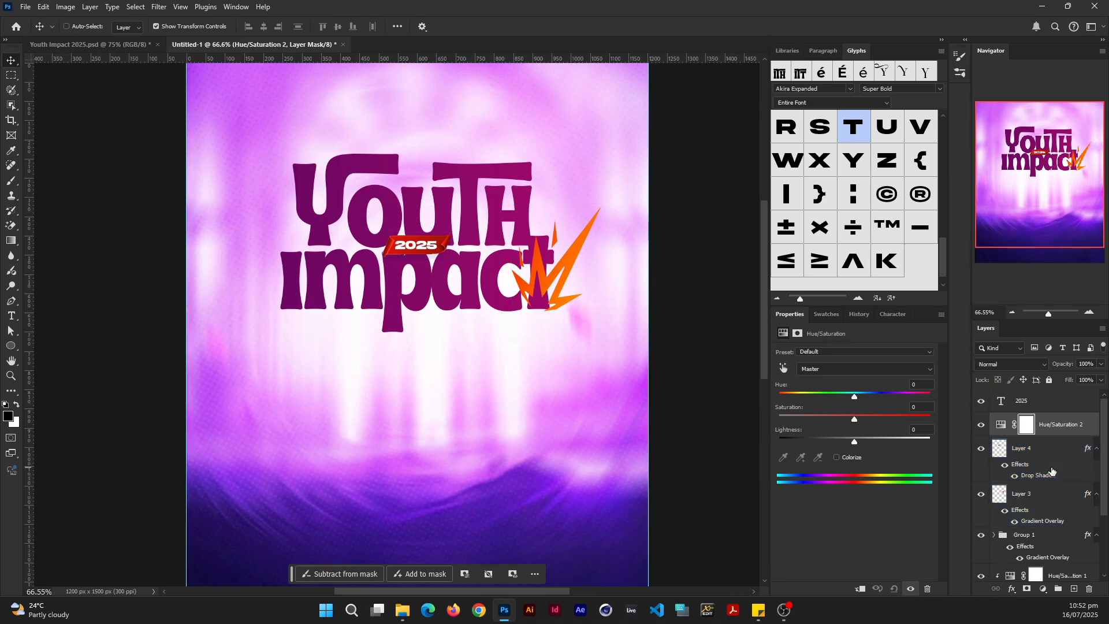
pyautogui.hotkey('ctrl', 'alt', 'g')
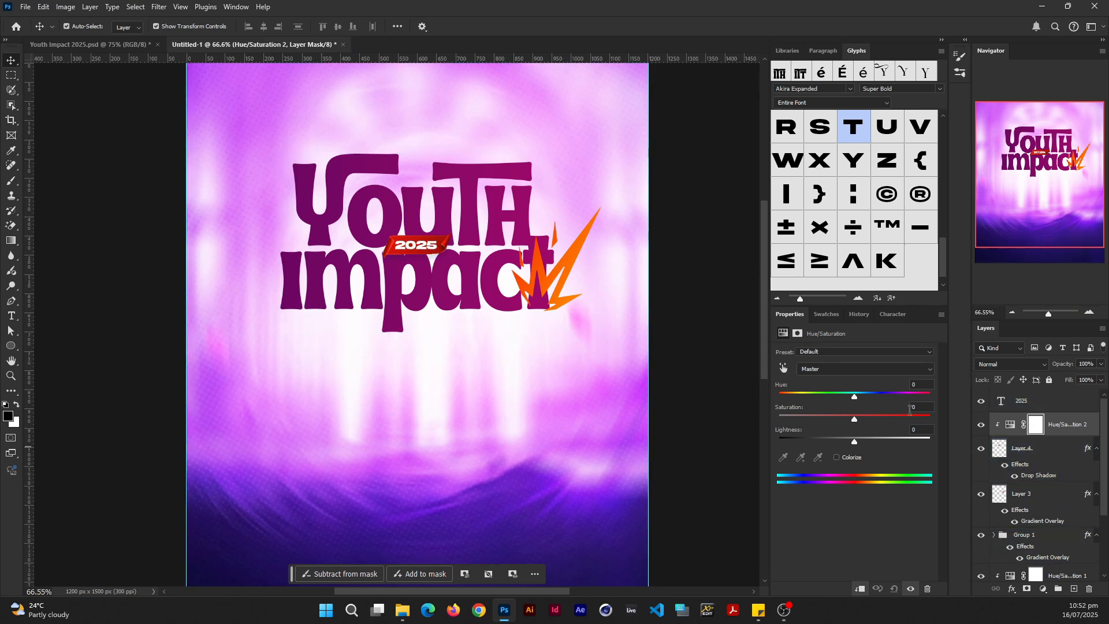
# Turn the 2025 badge purple by setting its Hue to -69 and Saturation to +15.
pyautogui.moveTo(829, 393); pyautogui.dragTo(814, 397)
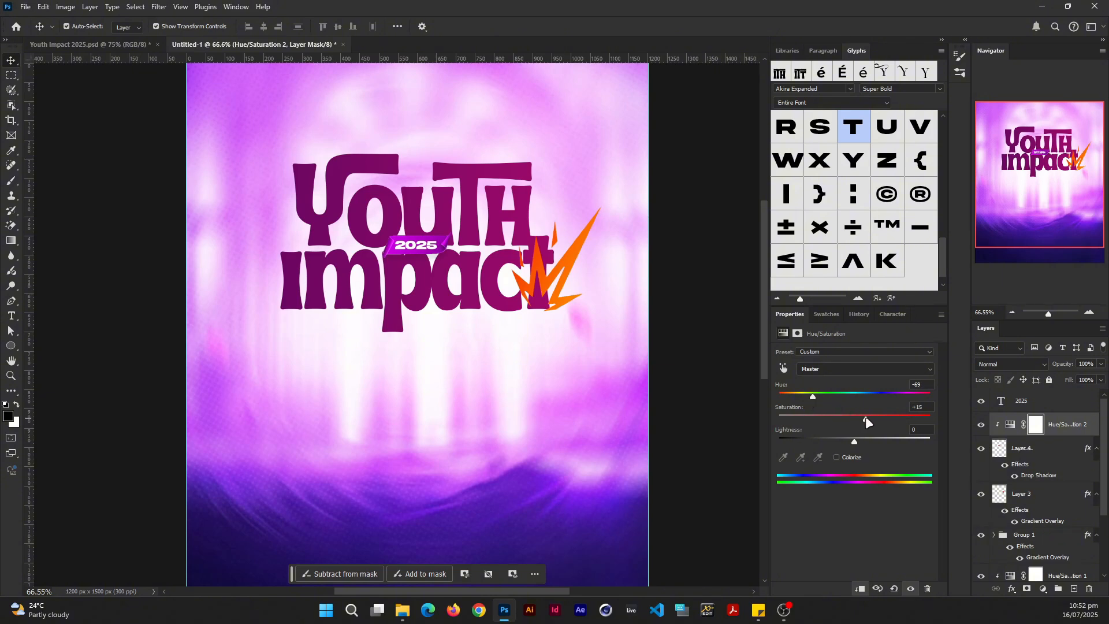
pyautogui.moveTo(870, 439); pyautogui.dragTo(852, 442)
pyautogui.click(729, 175)
pyautogui.scroll(-5, 473, 290)
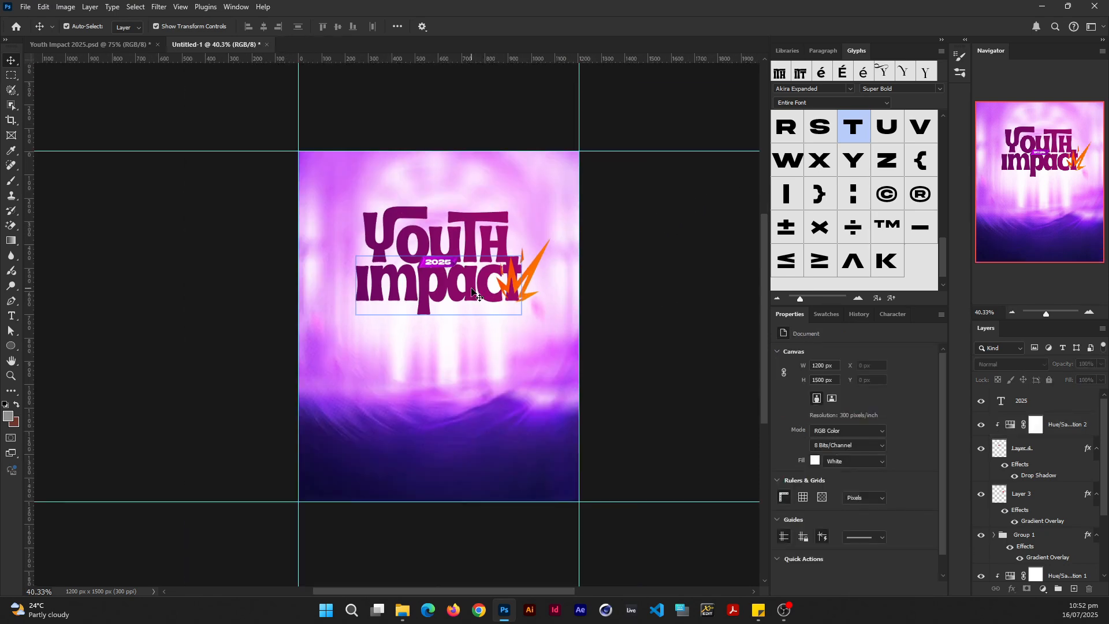
# Add the two portrait cut-outs side by side across the flyer's lower half and deselect them.
pyautogui.scroll(5, 473, 291)
pyautogui.scroll(3, 472, 290)
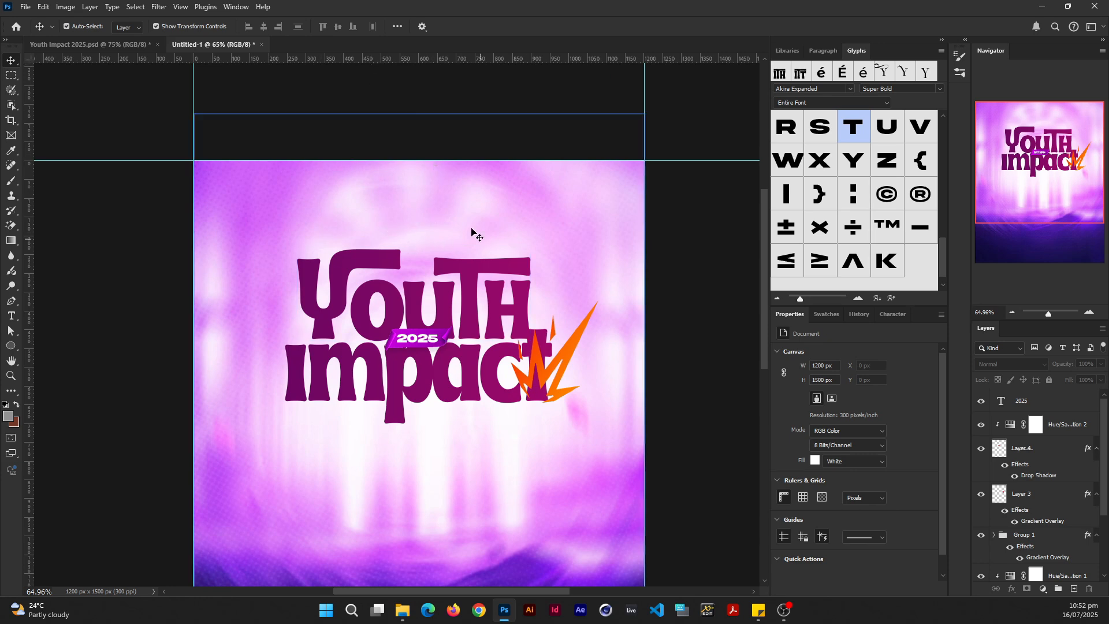
pyautogui.scroll(-3, 472, 355)
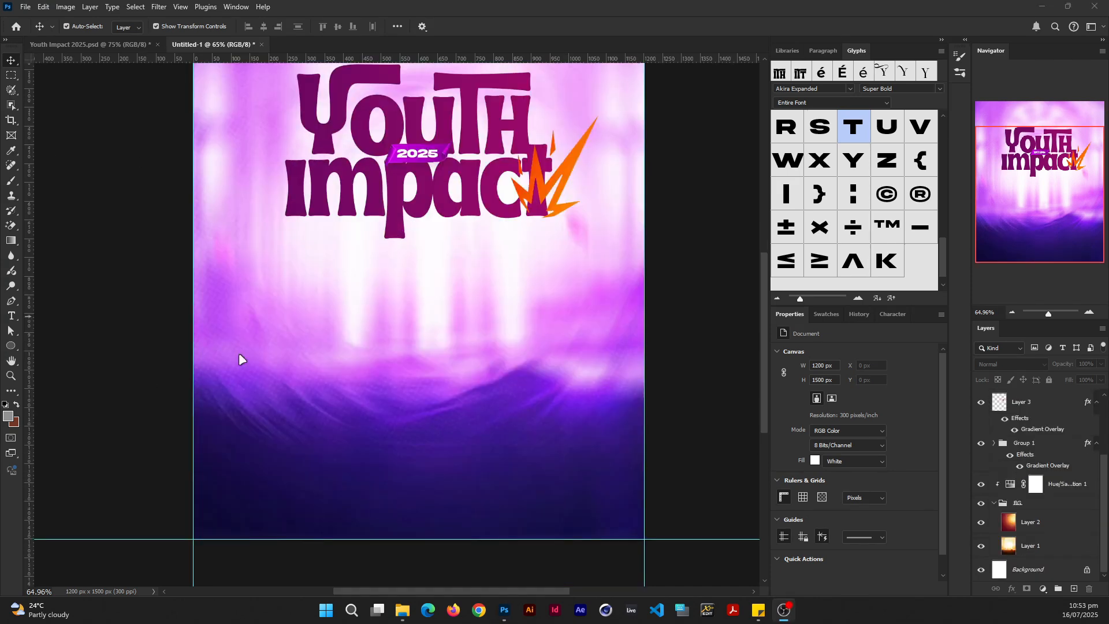
pyautogui.scroll(1, 462, 329)
pyautogui.scroll(-4, 462, 329)
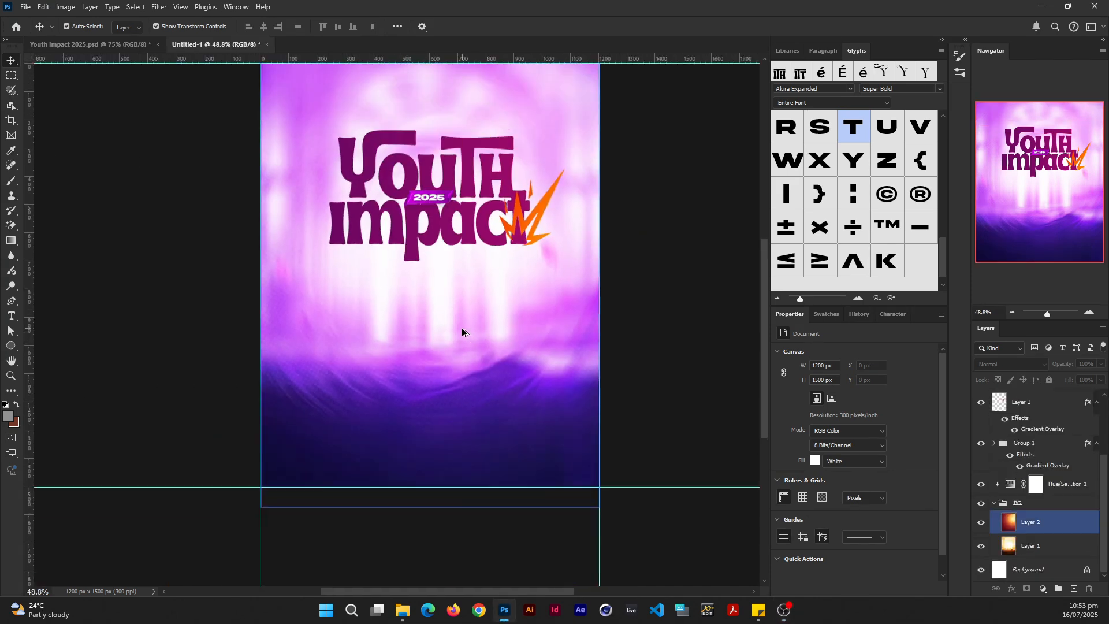
pyautogui.scroll(3, 463, 332)
pyautogui.scroll(-2, 462, 329)
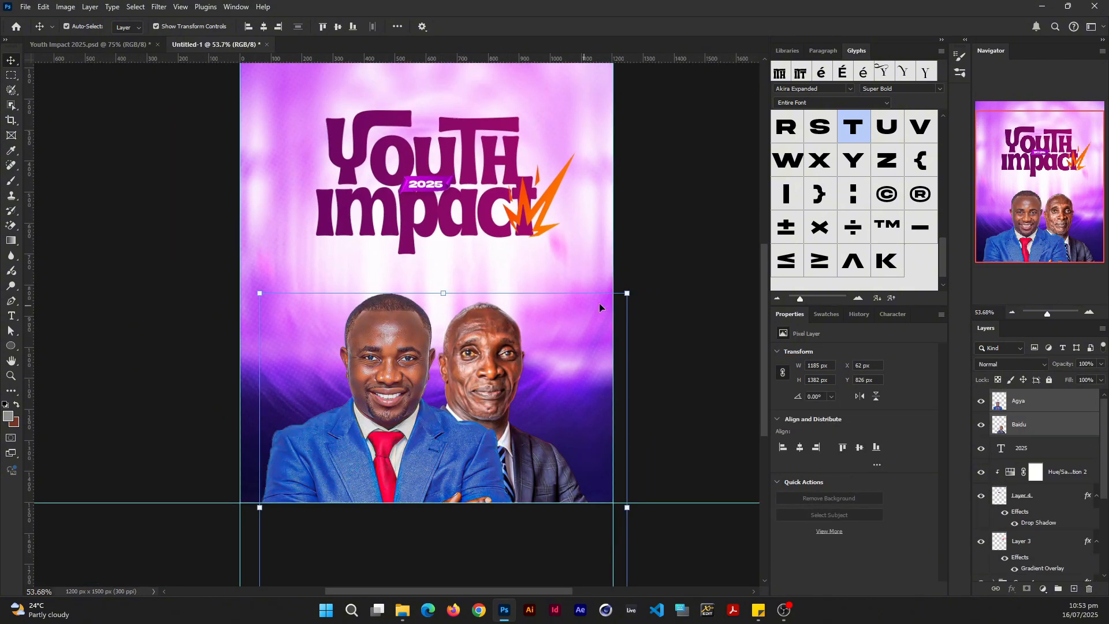
pyautogui.keyDown('ctrl'); pyautogui.click(707, 220); pyautogui.keyUp('ctrl')
# Examine how the two portraits sit beneath the title and against the purple background.
pyautogui.scroll(2, 442, 357)
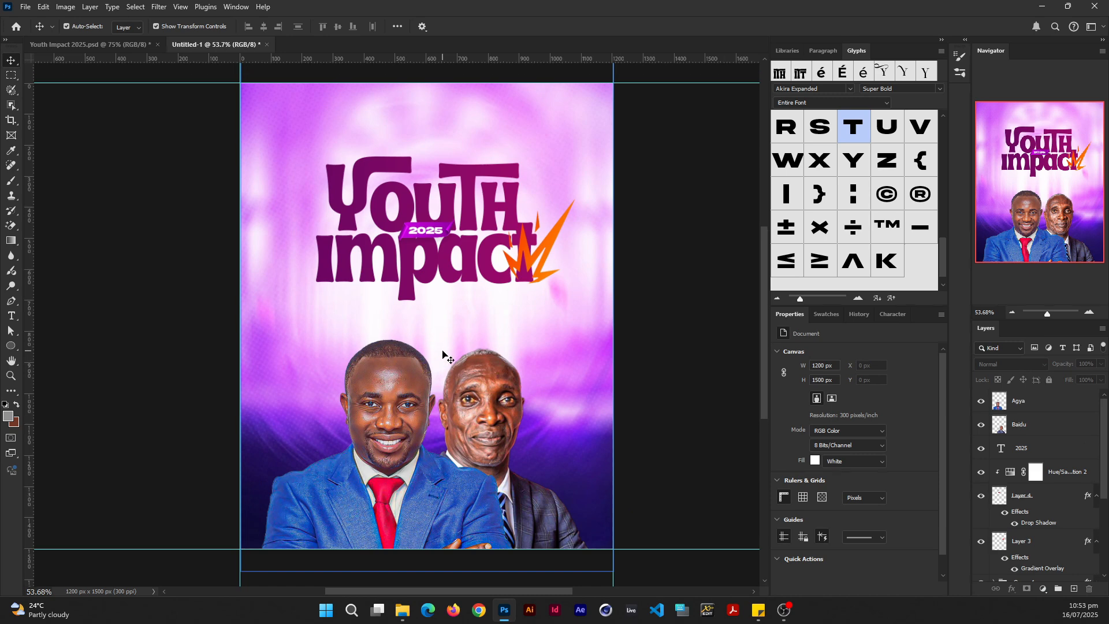
pyautogui.scroll(2, 442, 357)
pyautogui.click(351, 267)
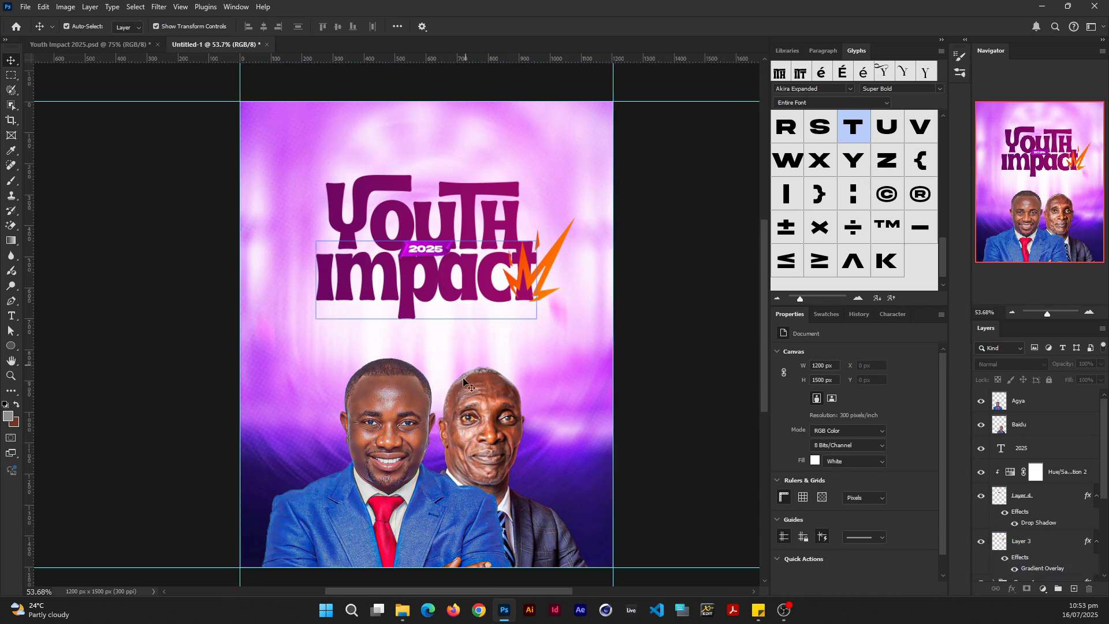
pyautogui.scroll(4, 422, 363)
pyautogui.scroll(-7, 424, 363)
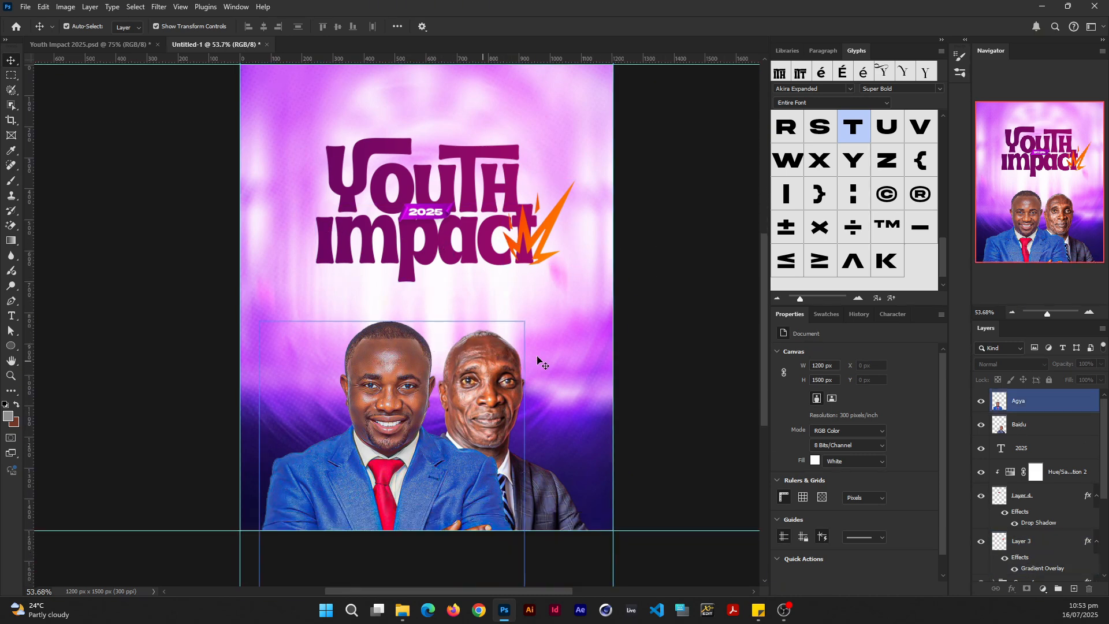
pyautogui.scroll(1, 486, 367)
pyautogui.scroll(3, 487, 367)
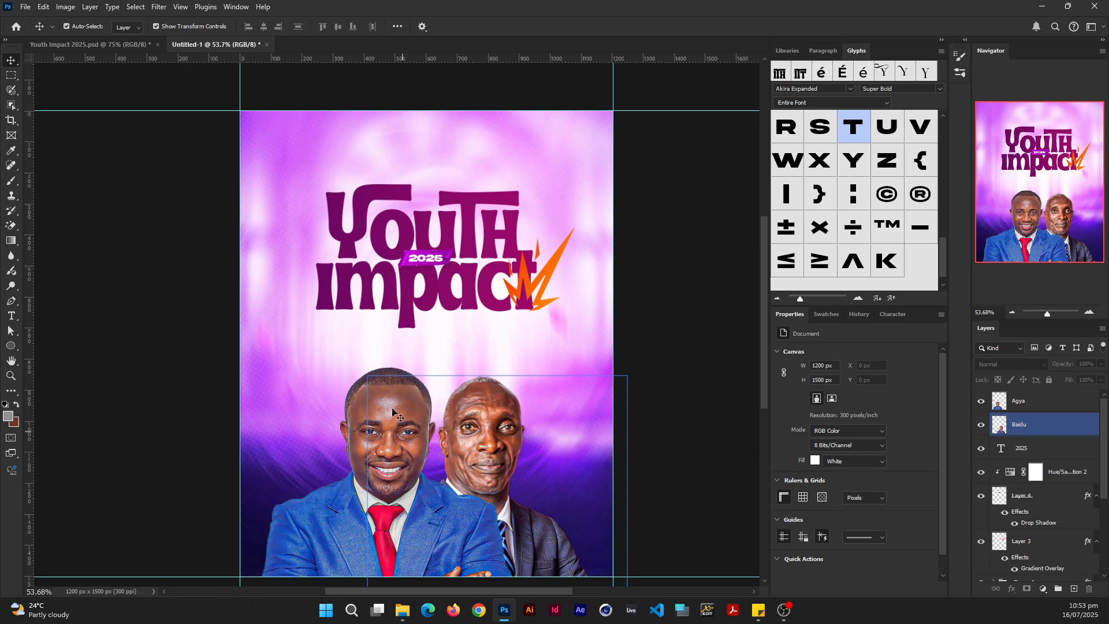
pyautogui.scroll(2, 621, 227)
pyautogui.scroll(-3, 507, 305)
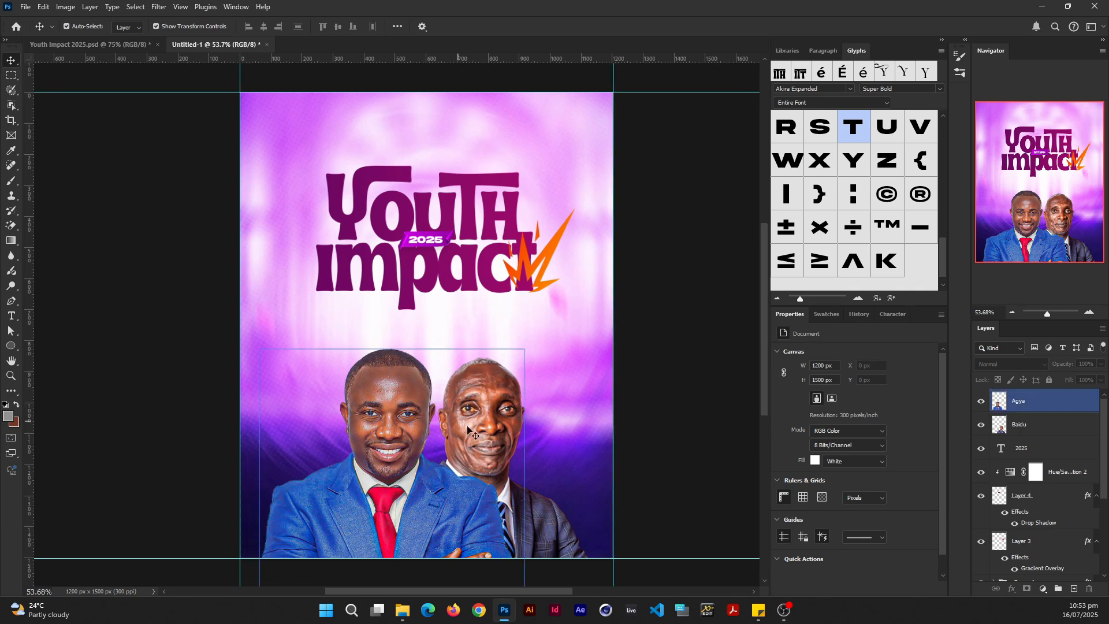
pyautogui.click(428, 428)
# Paste the event details group with the date, time and venue between the title and the portraits.
pyautogui.click(784, 610)
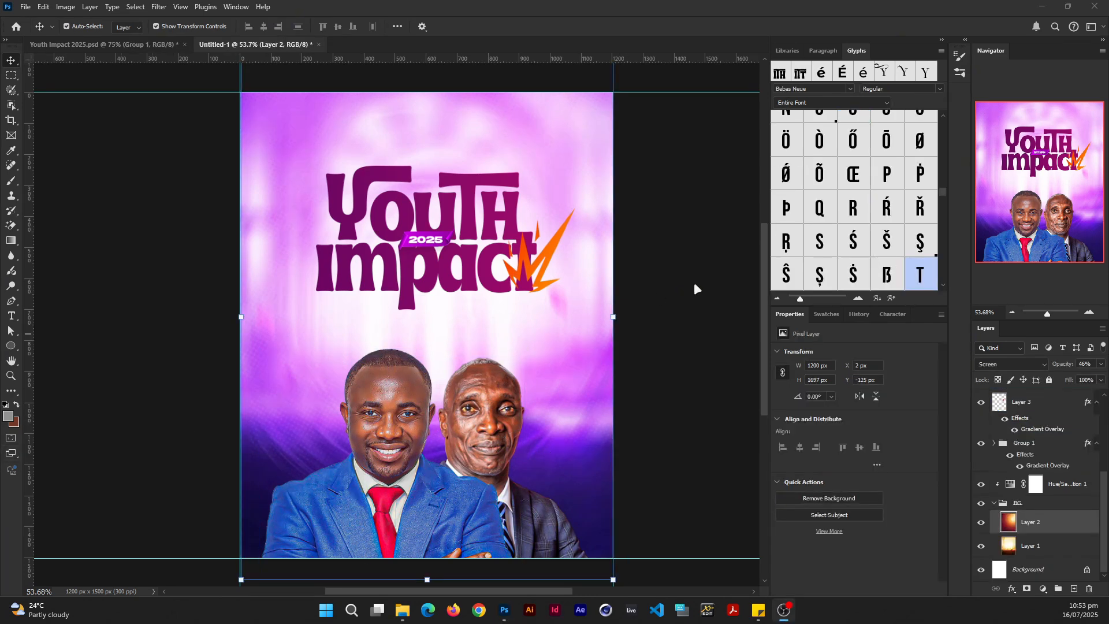
pyautogui.hotkey('ctrl', 'v')
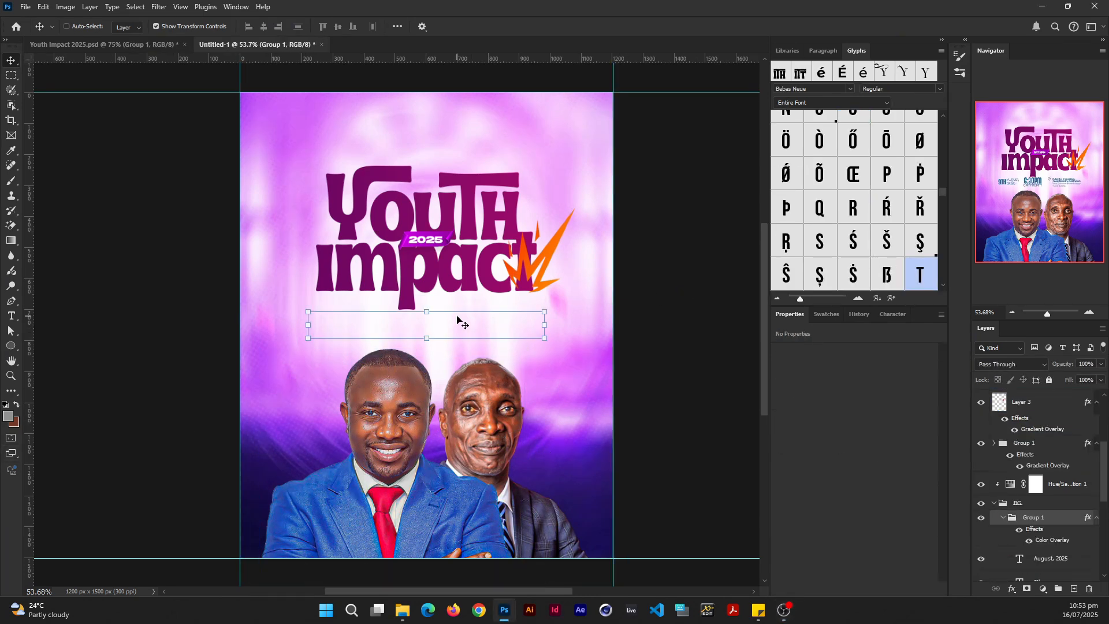
pyautogui.click(684, 285)
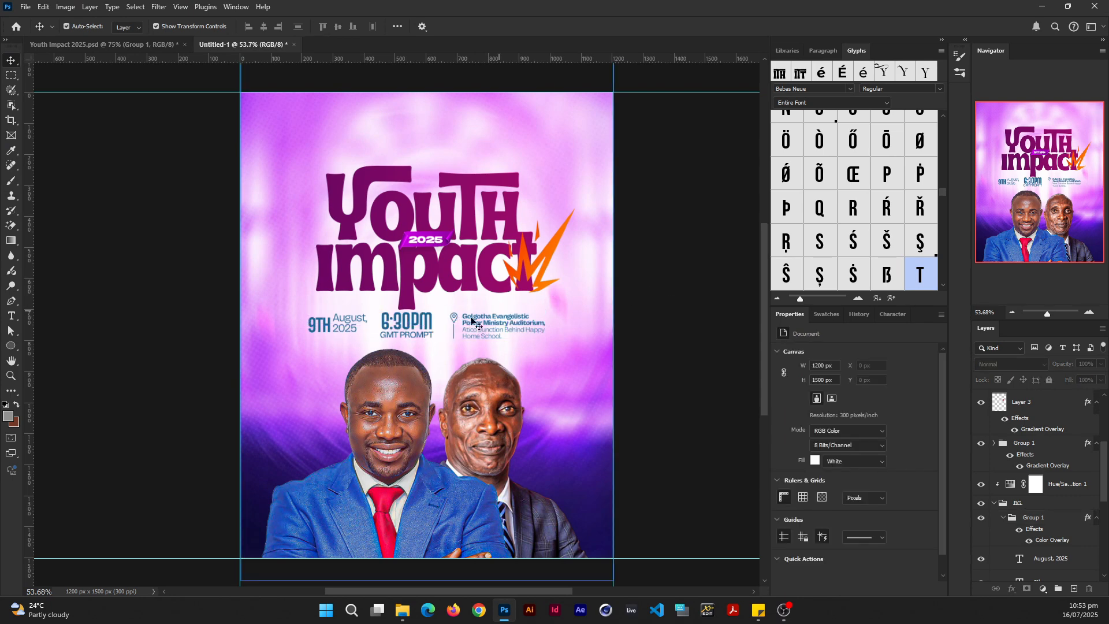
# Inspect the fonts used for the venue, 6:30PM, August 2025 and 9TH texts.
pyautogui.scroll(4, 447, 315)
pyautogui.scroll(2, 447, 315)
pyautogui.doubleClick(533, 316)
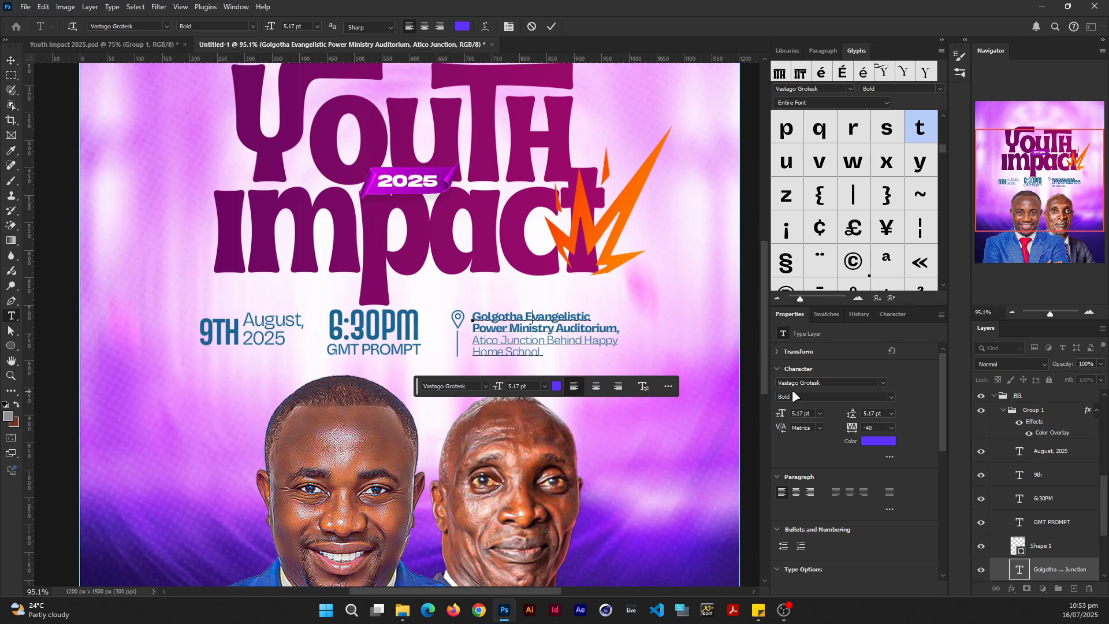
pyautogui.click(365, 324)
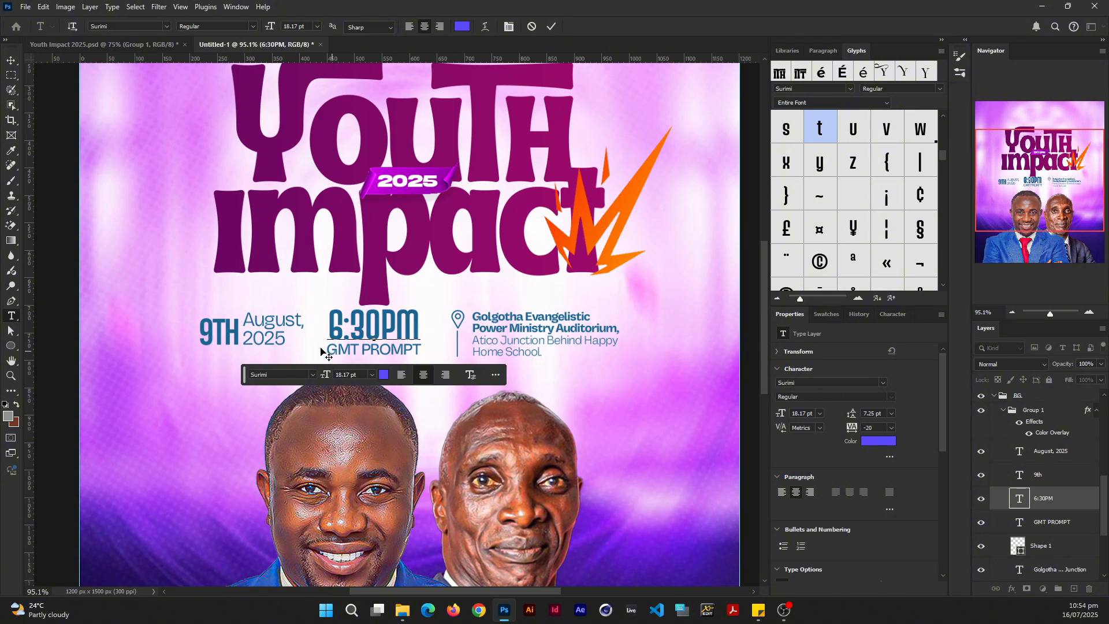
pyautogui.click(272, 327)
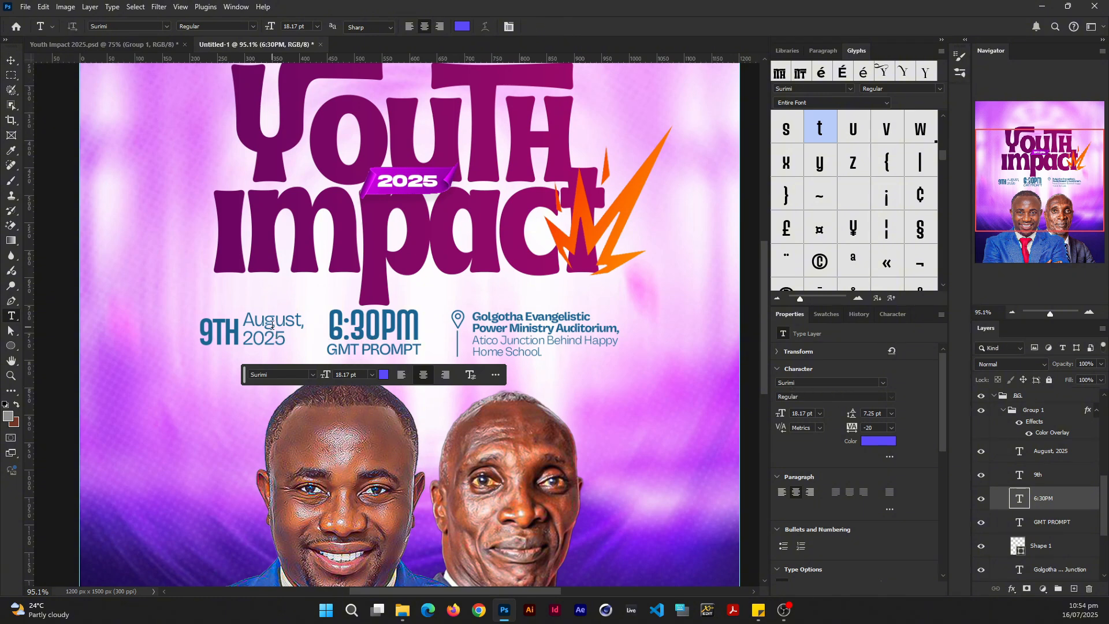
pyautogui.click(272, 325)
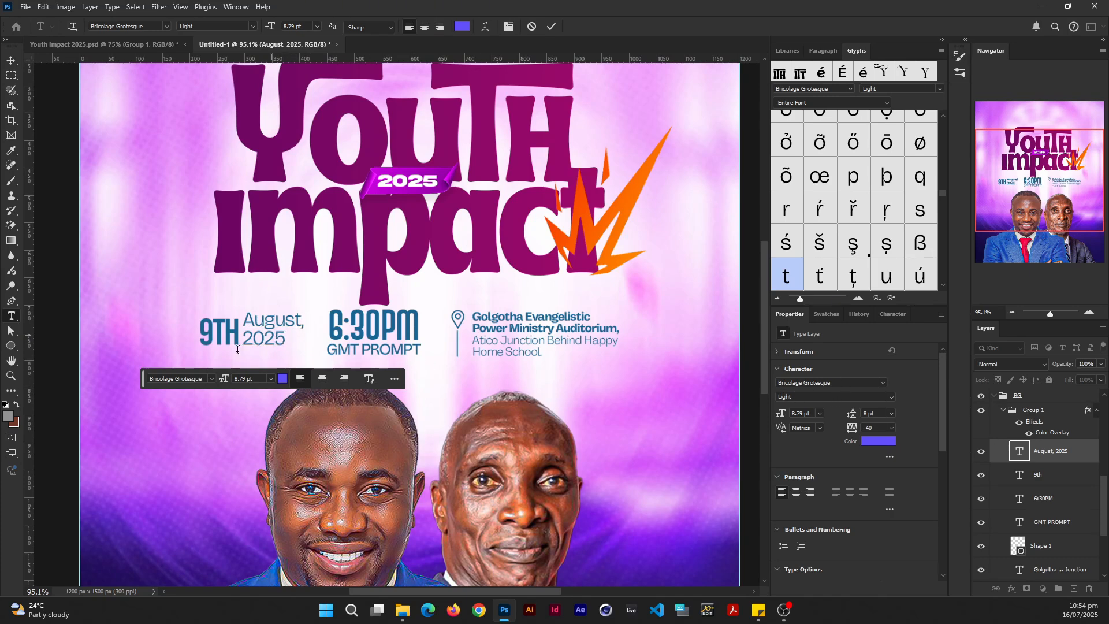
pyautogui.click(224, 333)
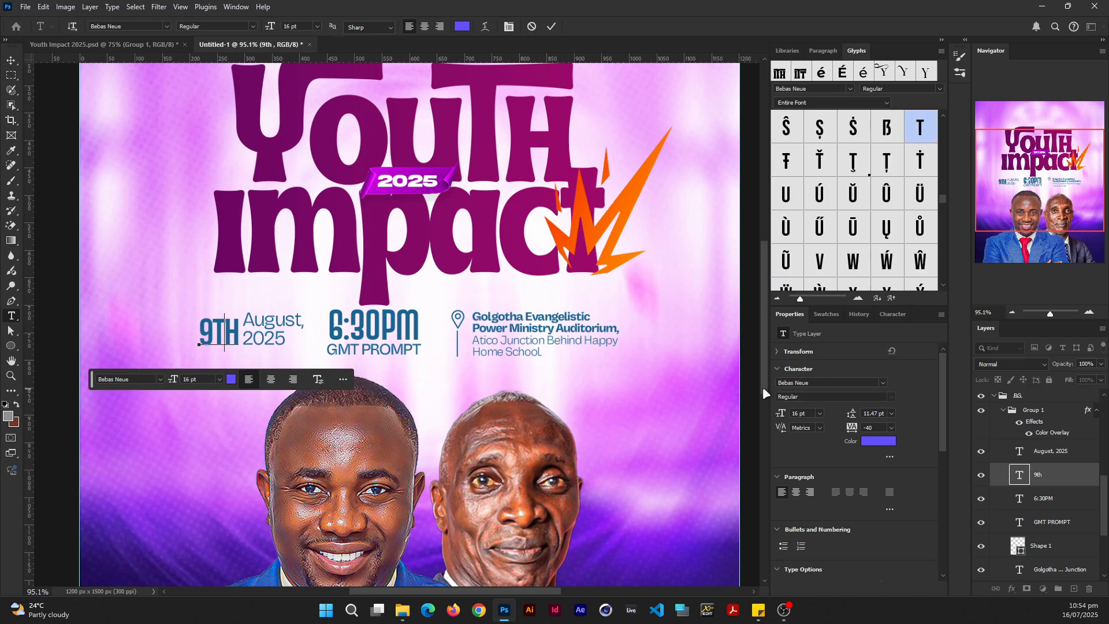
pyautogui.click(643, 382)
pyautogui.scroll(-1, 490, 247)
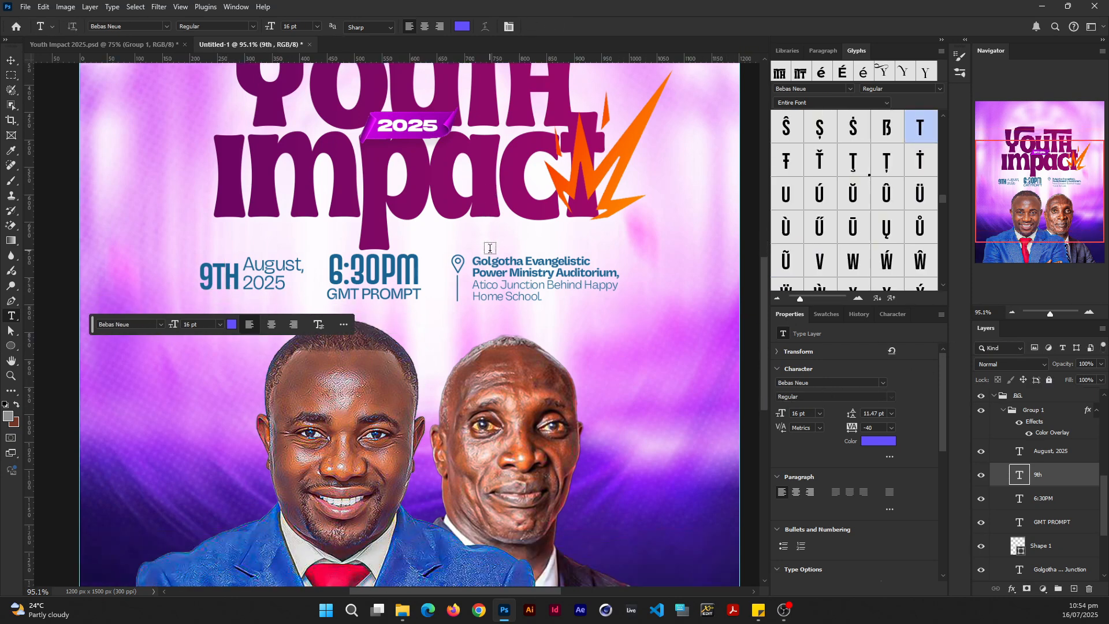
# Move the event details group out of the BG group to sit between the portraits and the 2025 text in the layer order.
pyautogui.click(1004, 411)
pyautogui.moveTo(1053, 487); pyautogui.dragTo(1035, 444)
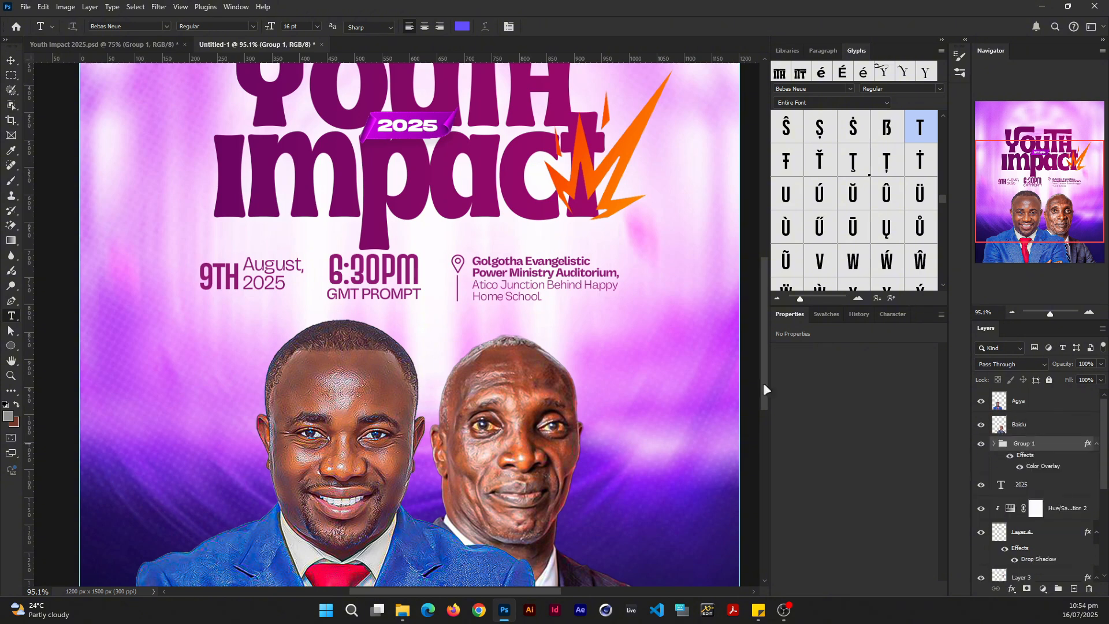
pyautogui.press('v')
pyautogui.click(451, 194)
pyautogui.scroll(-3, 634, 382)
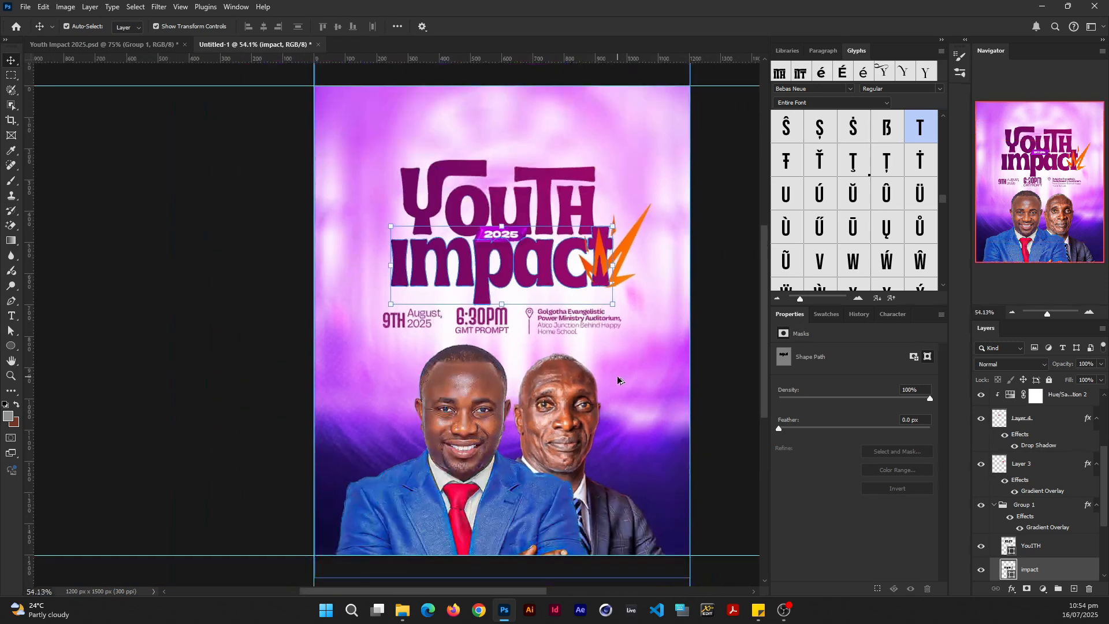
# Check the portraits' white edges in Youth Impact 2025.psd and duplicate both portrait layers in the new document.
pyautogui.click(99, 46)
pyautogui.scroll(-3, 351, 419)
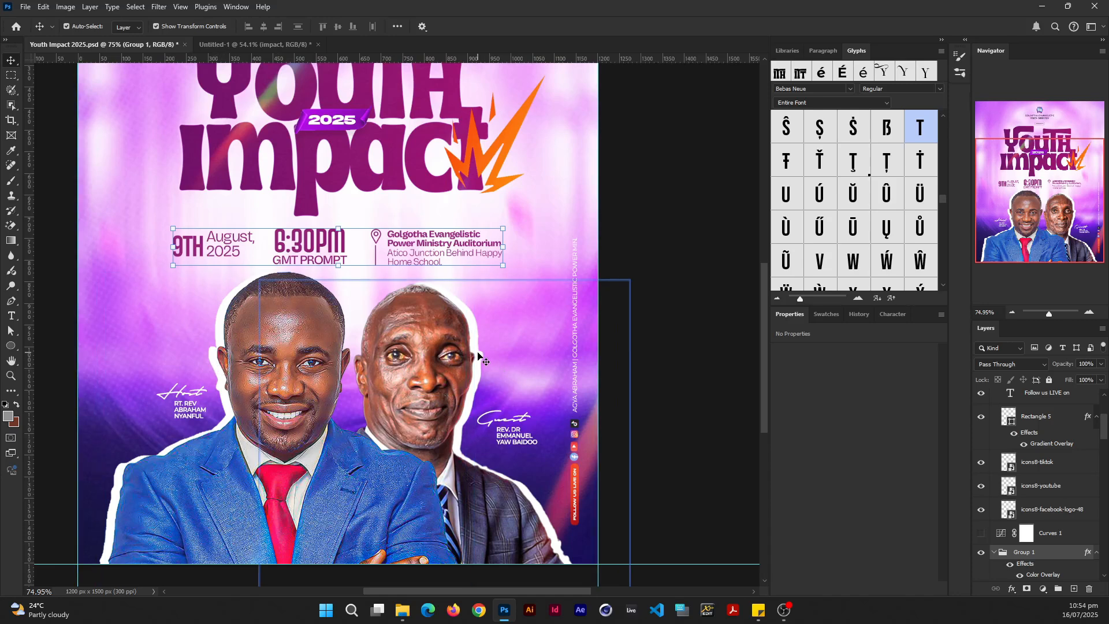
pyautogui.hotkey('ctrl', 'Tab')
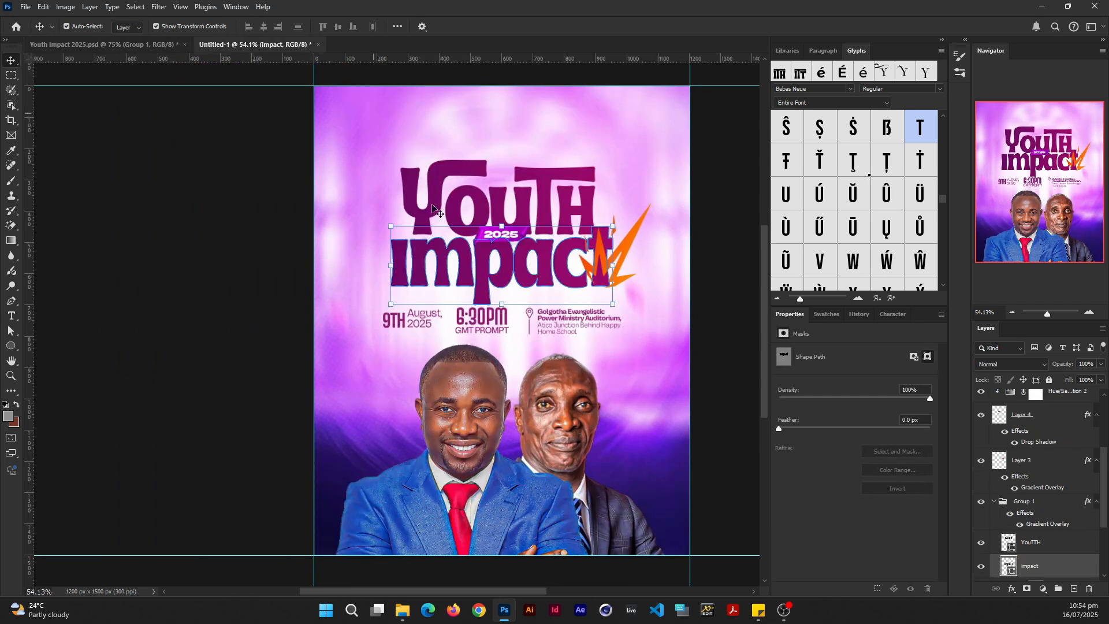
pyautogui.click(465, 466)
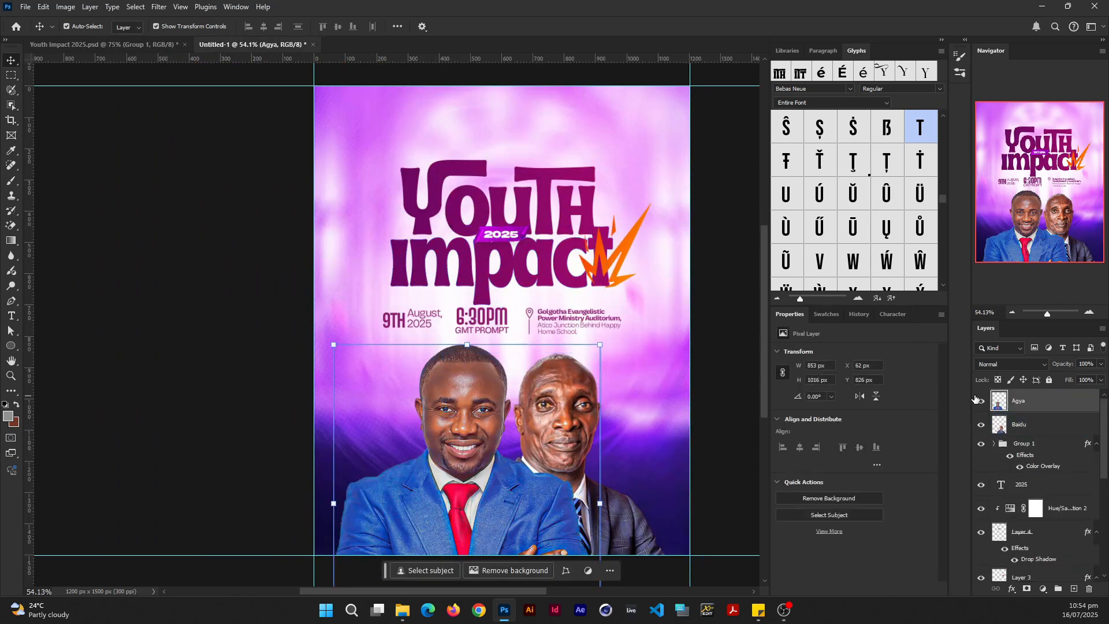
pyautogui.keyDown('shift'); pyautogui.click(1023, 424); pyautogui.keyUp('shift')
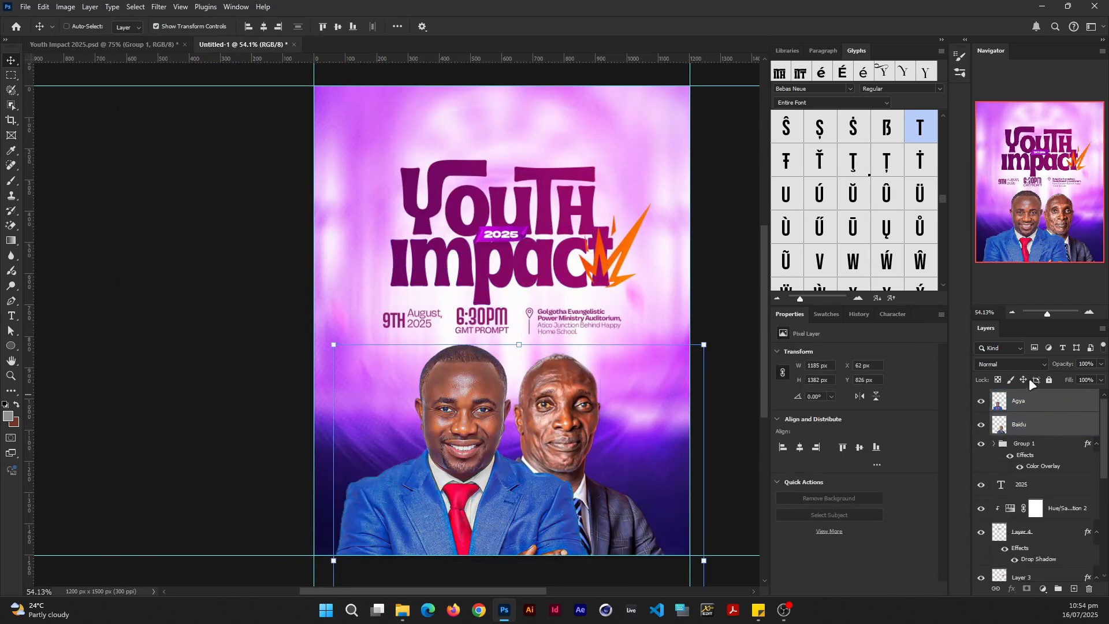
pyautogui.hotkey('ctrl', 'j')
# Apply a white Color Overlay at 100% opacity to the copy of the front portrait in the blue suit.
pyautogui.click(1047, 410)
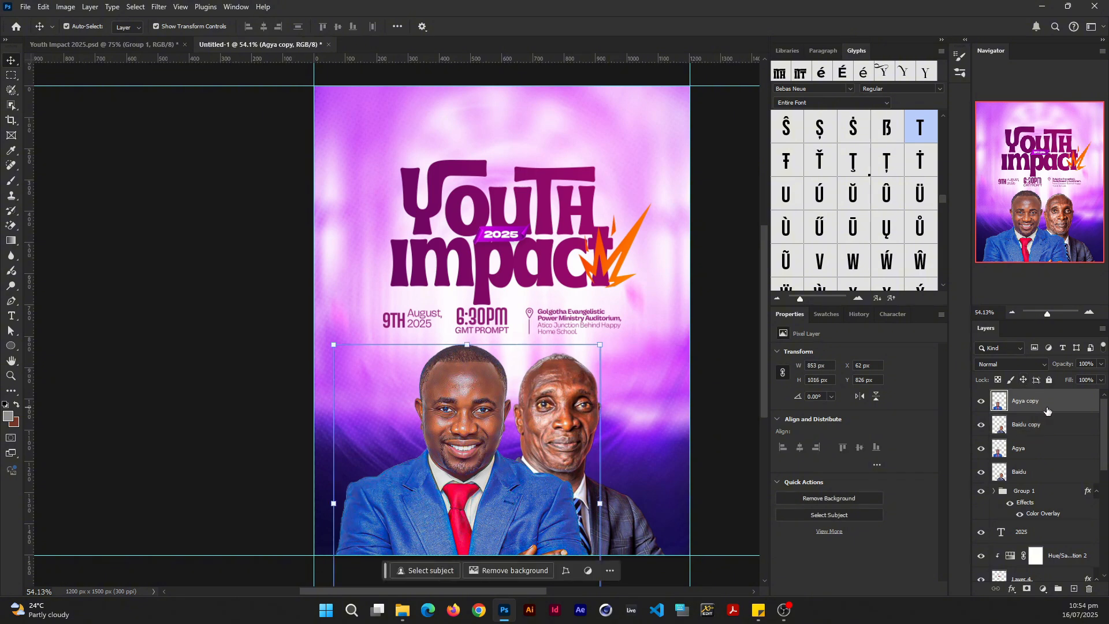
pyautogui.click(1011, 588)
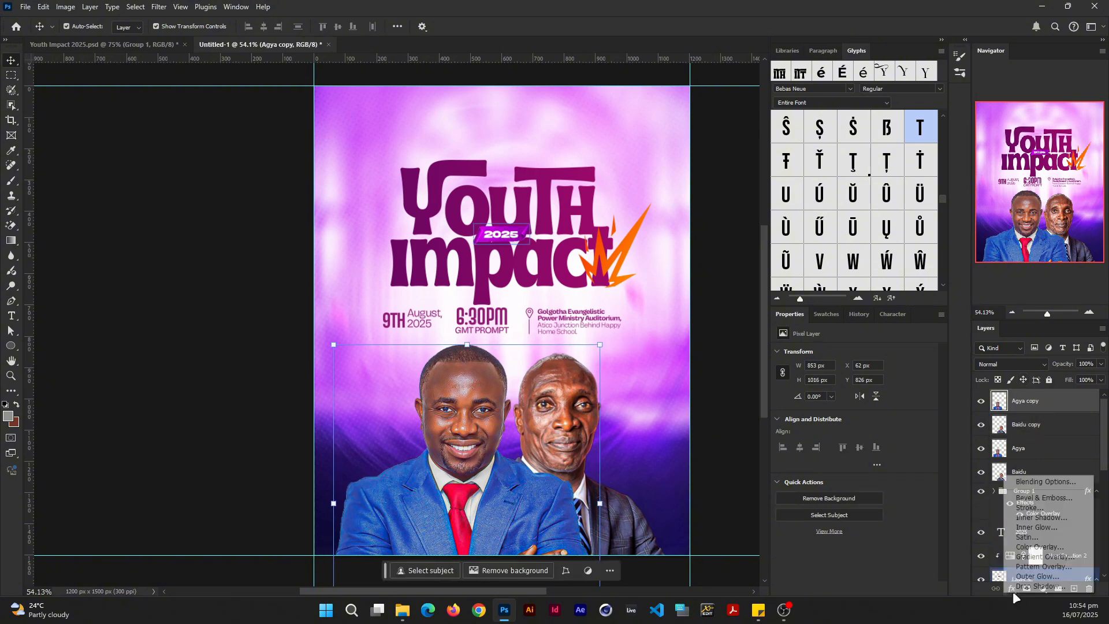
pyautogui.click(1040, 547)
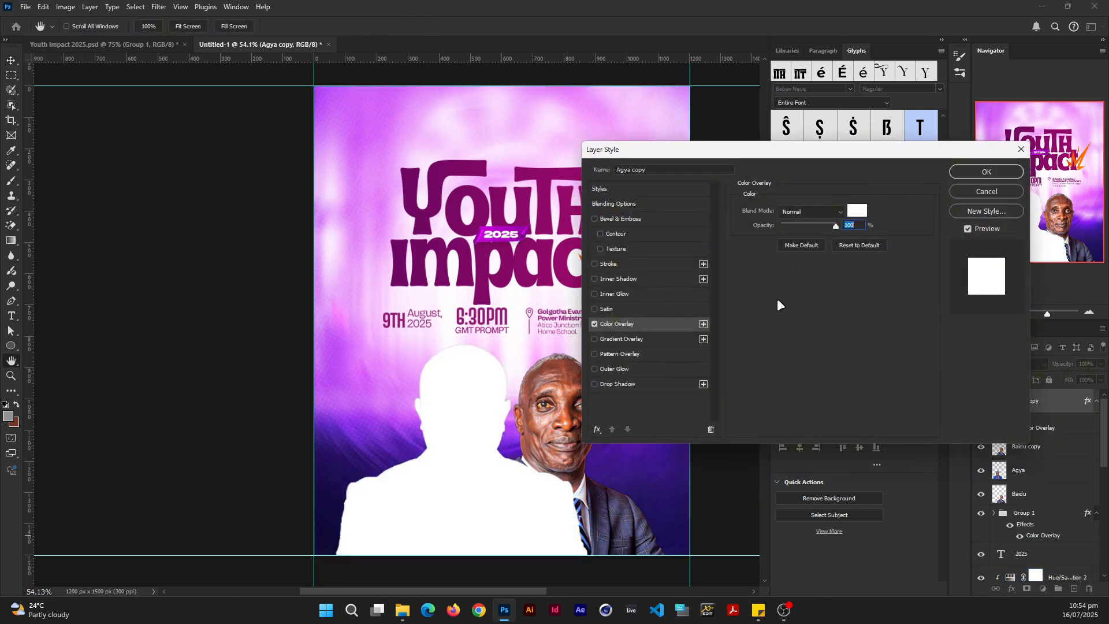
pyautogui.click(987, 174)
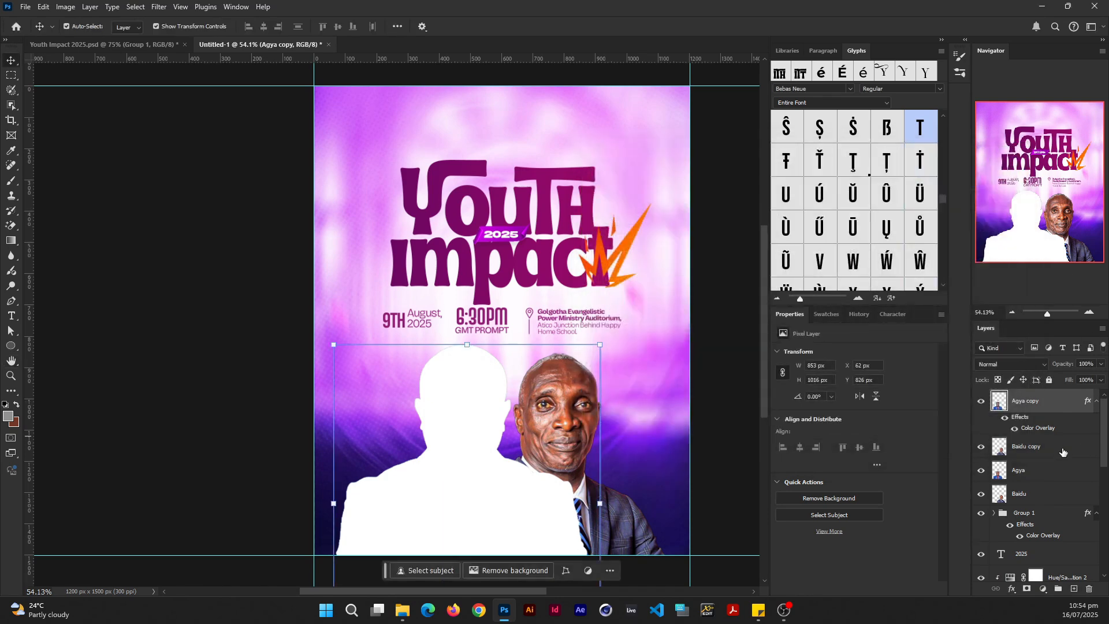
# Apply a white Color Overlay to the copy of the rear portrait in the dark suit.
pyautogui.click(1043, 453)
pyautogui.click(1049, 575)
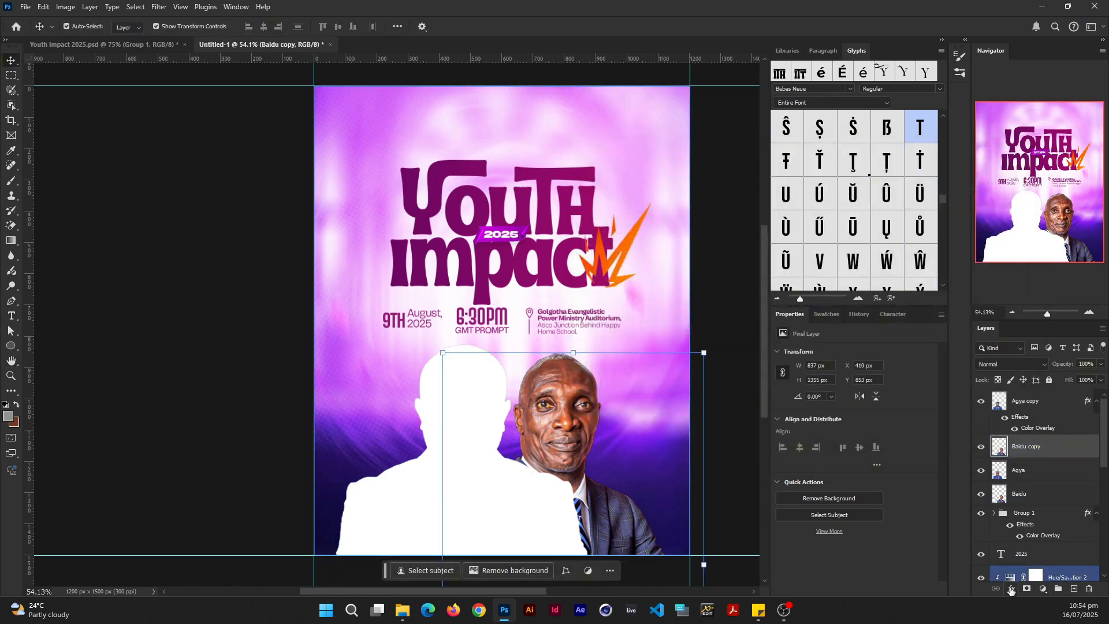
pyautogui.click(1012, 590)
pyautogui.click(1028, 550)
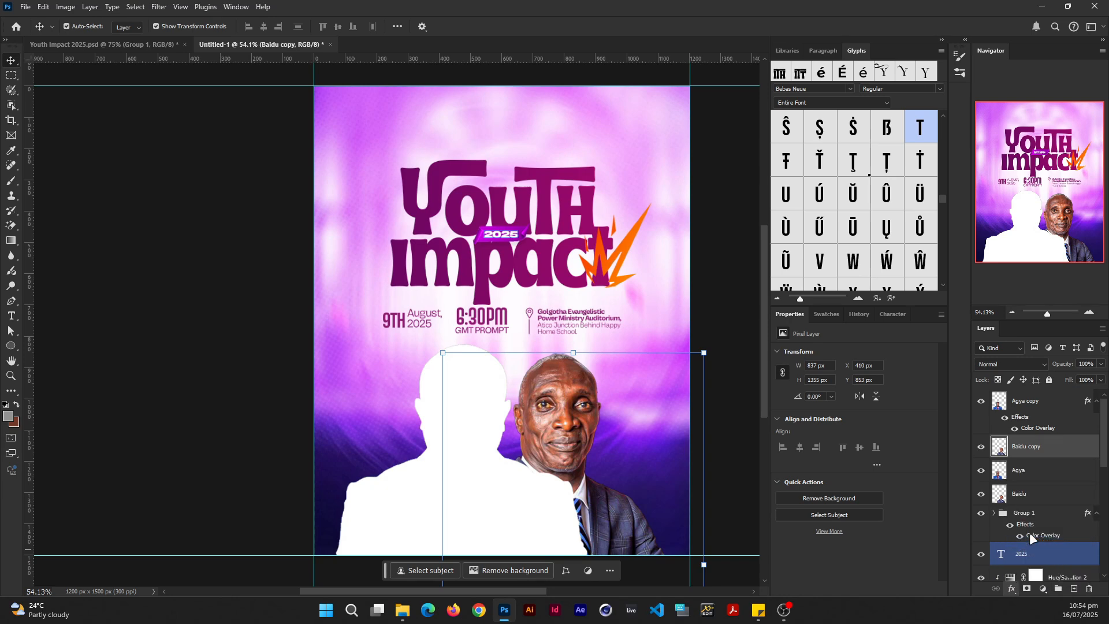
pyautogui.click(959, 171)
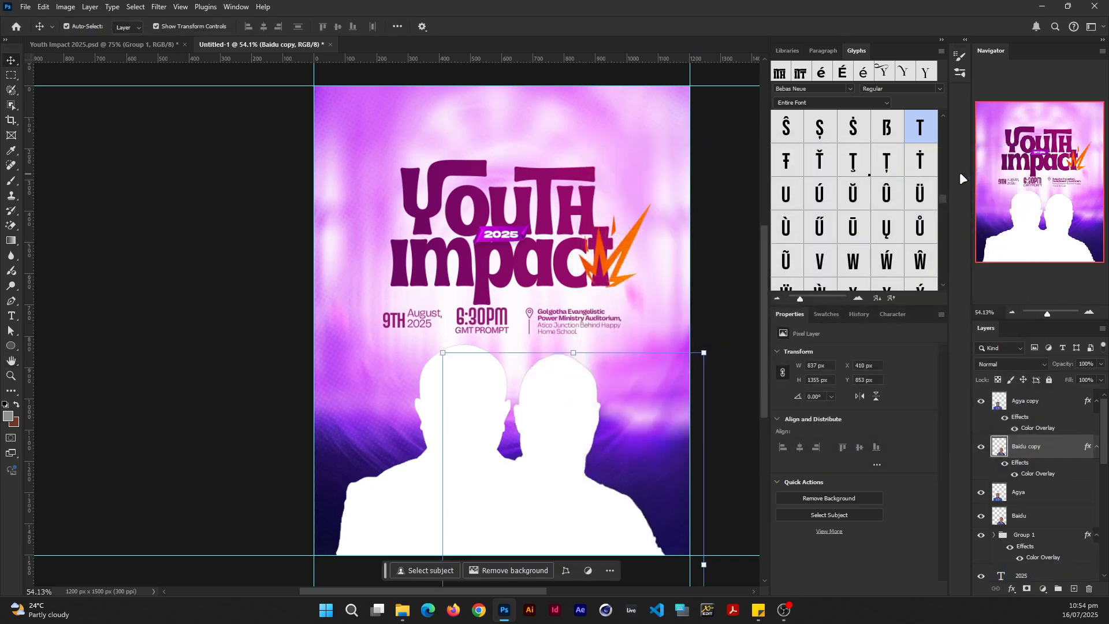
# Reorder the layers so each white silhouette copy lies directly beneath its original portrait.
pyautogui.click(1031, 425)
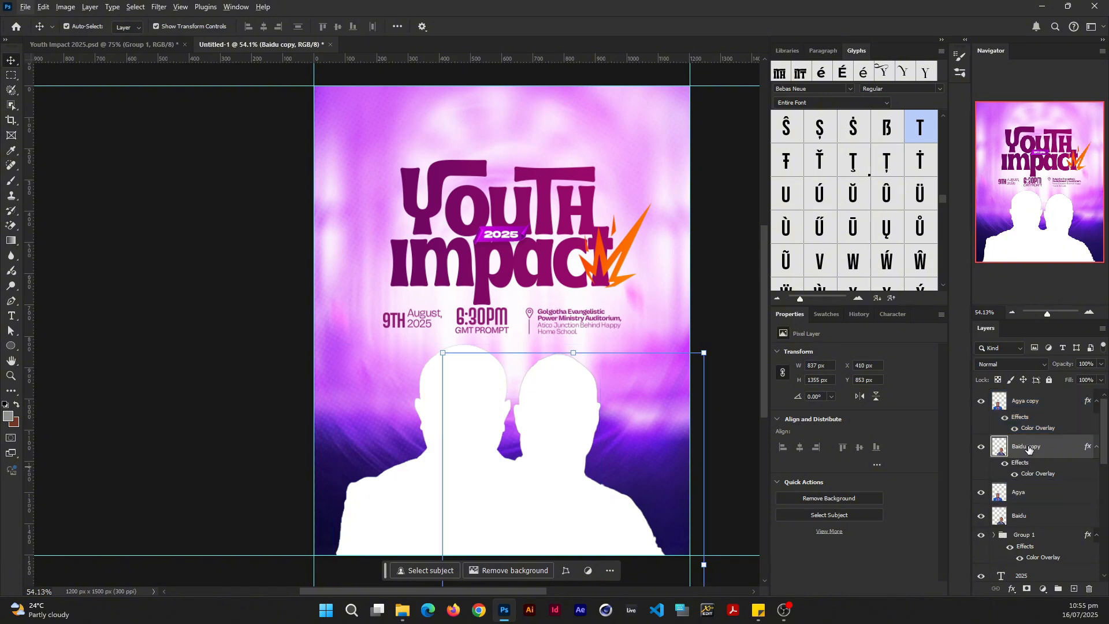
pyautogui.click(1035, 405)
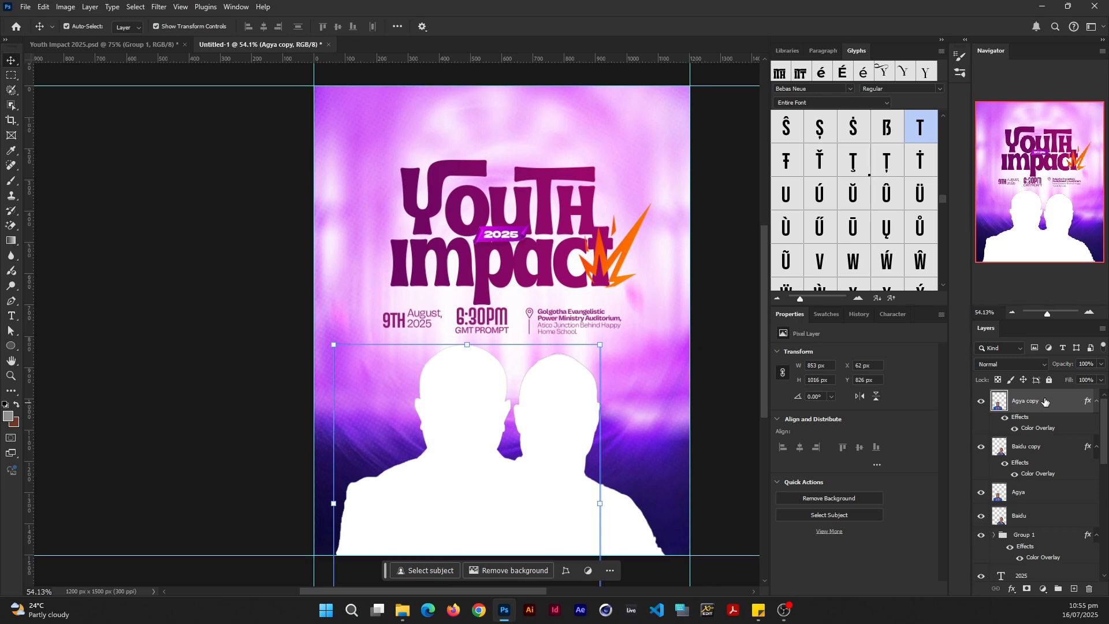
pyautogui.click(978, 402)
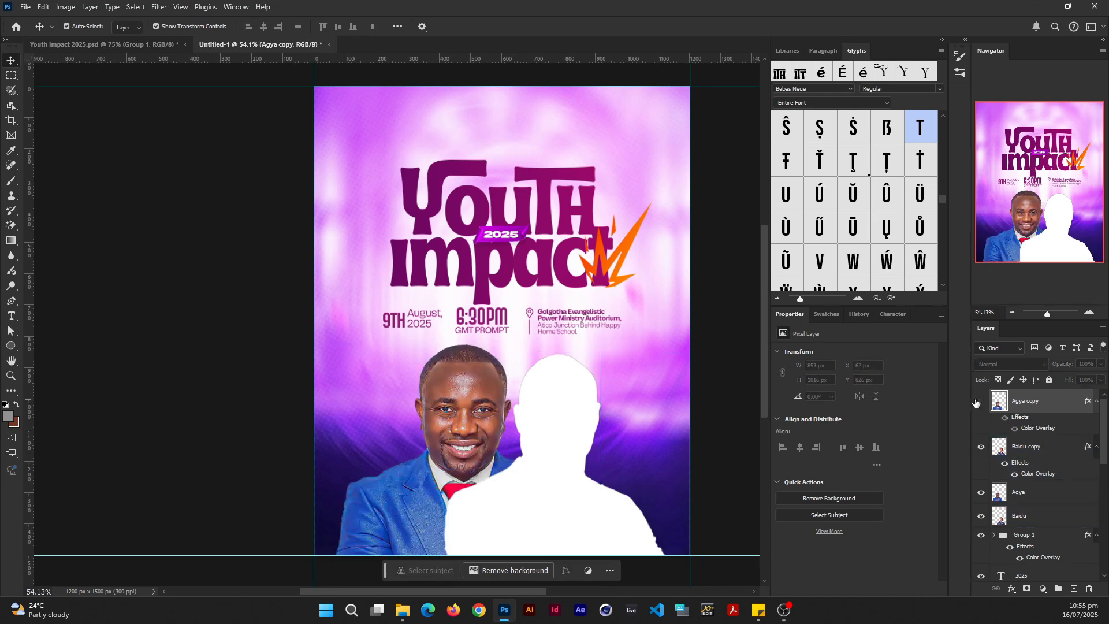
pyautogui.click(981, 402)
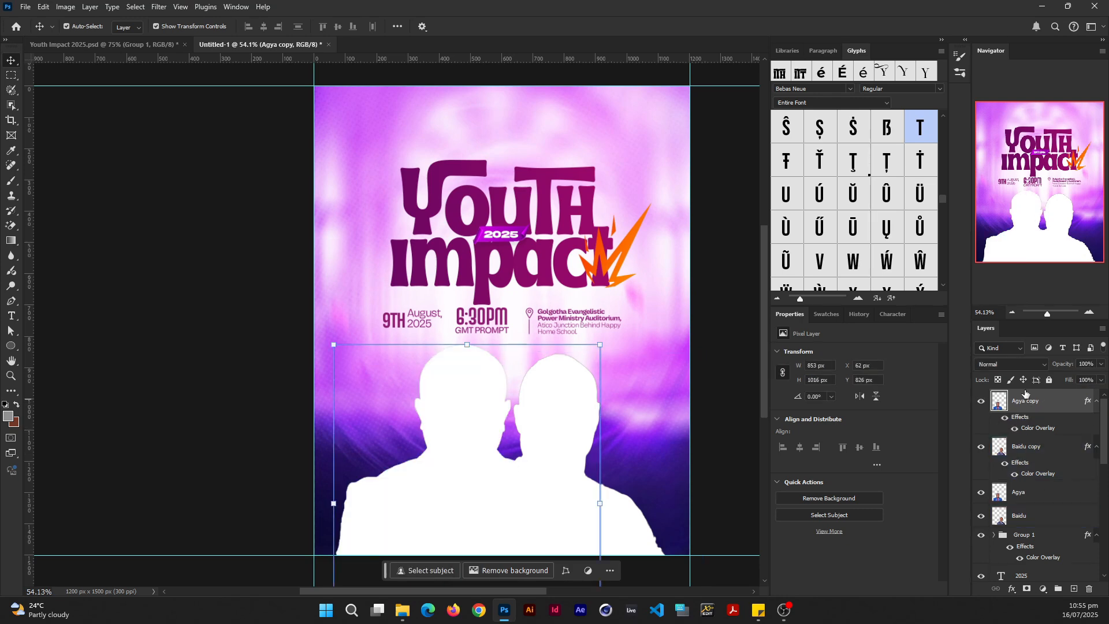
pyautogui.moveTo(1033, 397); pyautogui.dragTo(1026, 508)
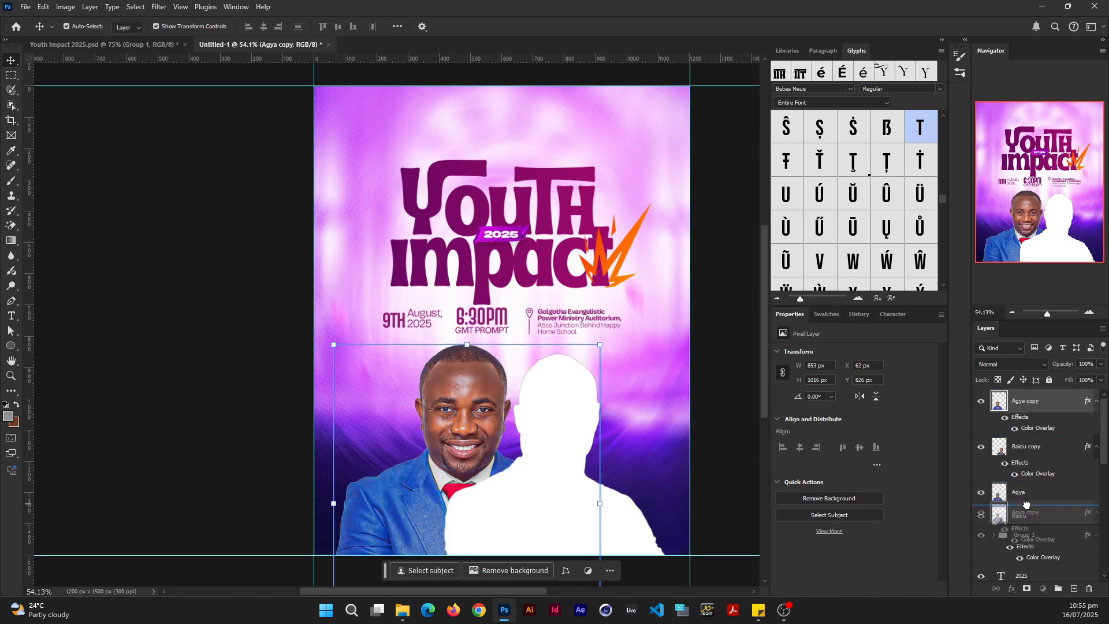
pyautogui.moveTo(1024, 406); pyautogui.dragTo(1047, 520)
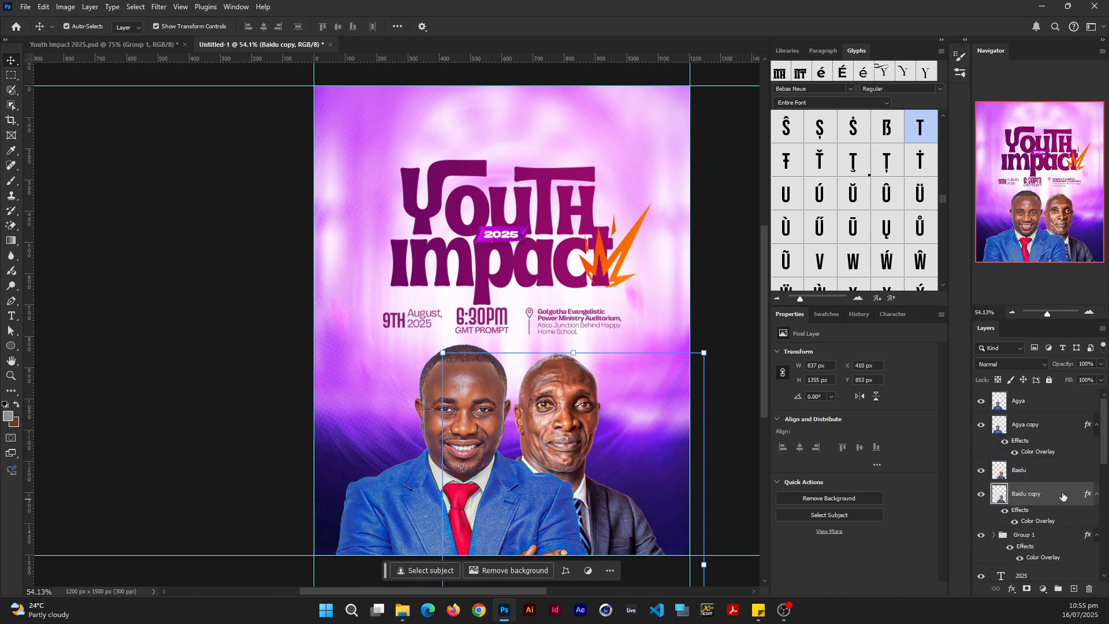
# Shift the rear portrait's silhouette 20 px to the right and the front portrait's silhouette 20 px to the left.
pyautogui.click(1068, 470)
pyautogui.hotkey('shift', 'Right')
pyautogui.hotkey('shift', 'Right')
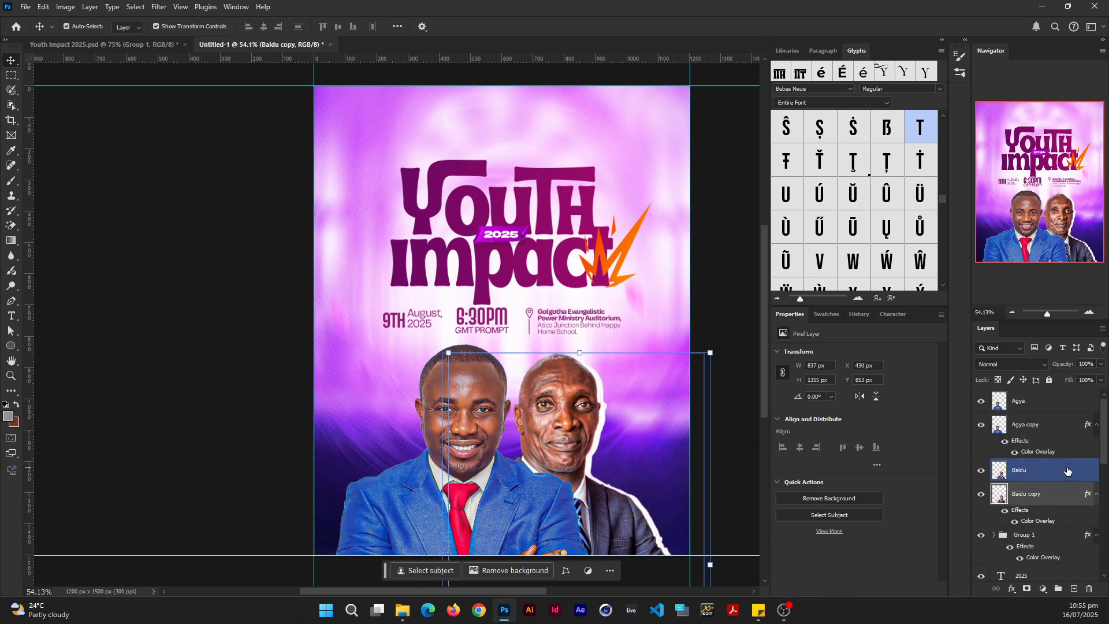
pyautogui.click(1031, 428)
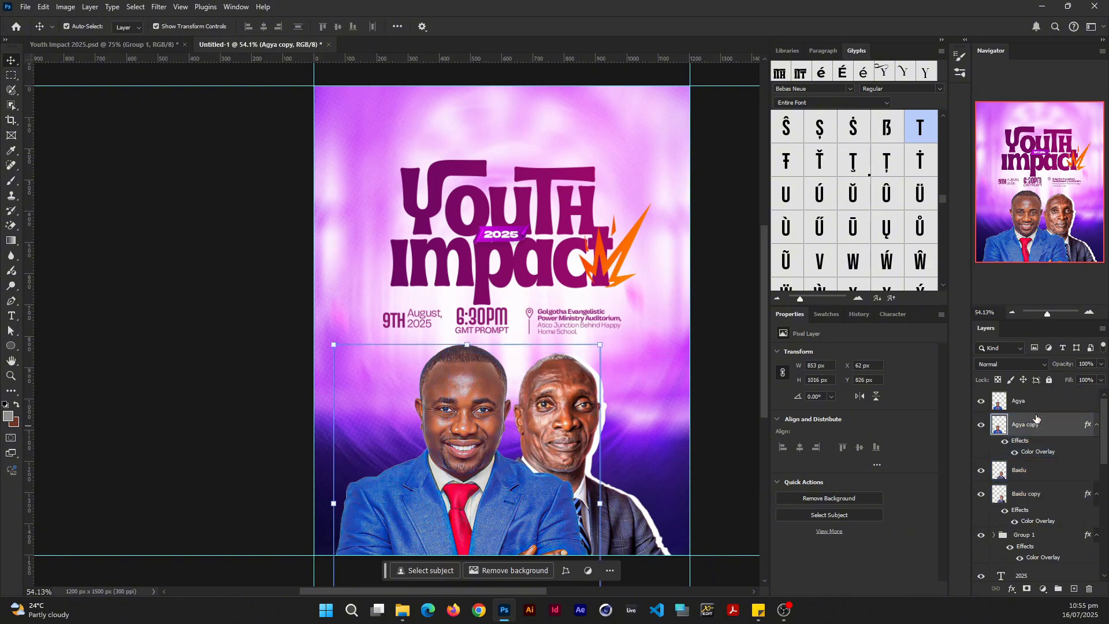
pyautogui.hotkey('shift', 'Left')
pyautogui.hotkey('shift', 'Left')
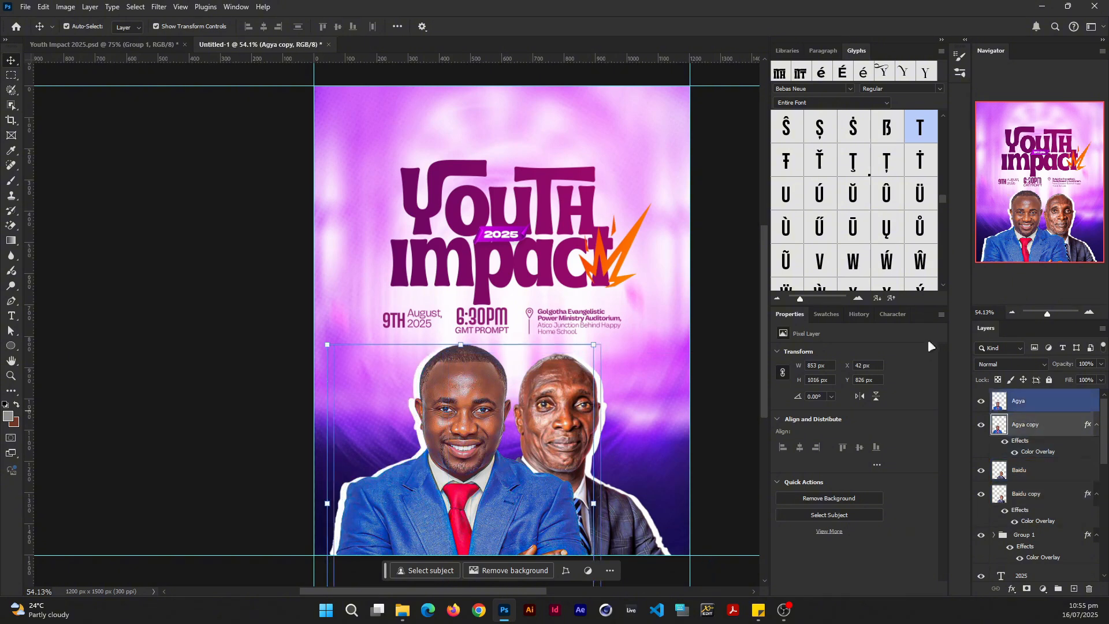
# Deselect the layers and examine the offset white edges around both portraits.
pyautogui.click(745, 327)
pyautogui.scroll(1, 520, 442)
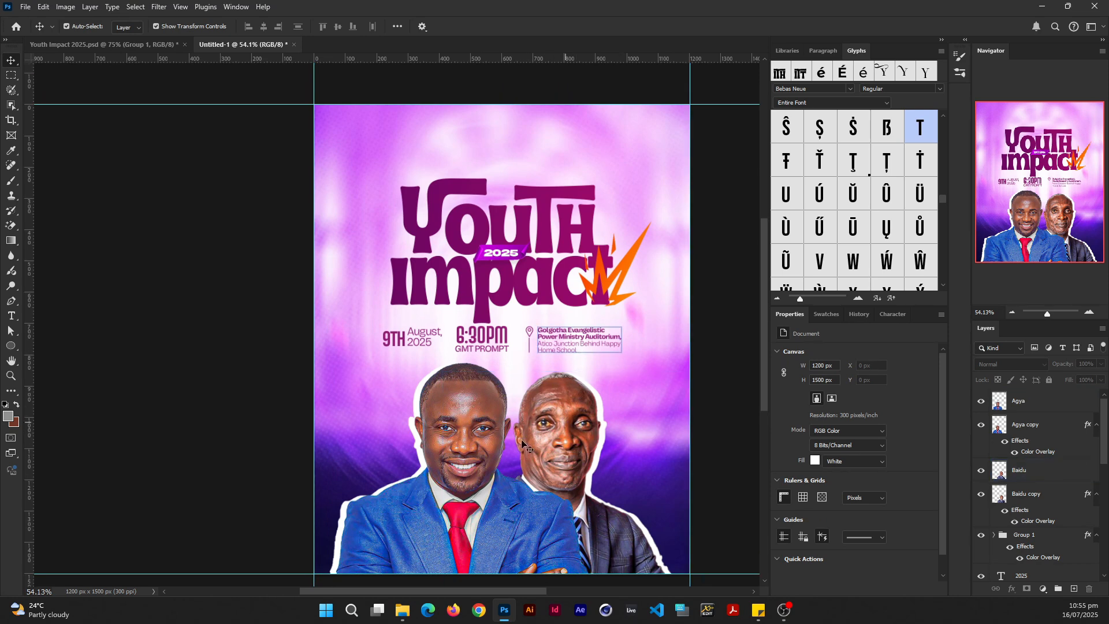
pyautogui.click(542, 470)
pyautogui.scroll(-1, 543, 470)
pyautogui.scroll(1, 546, 444)
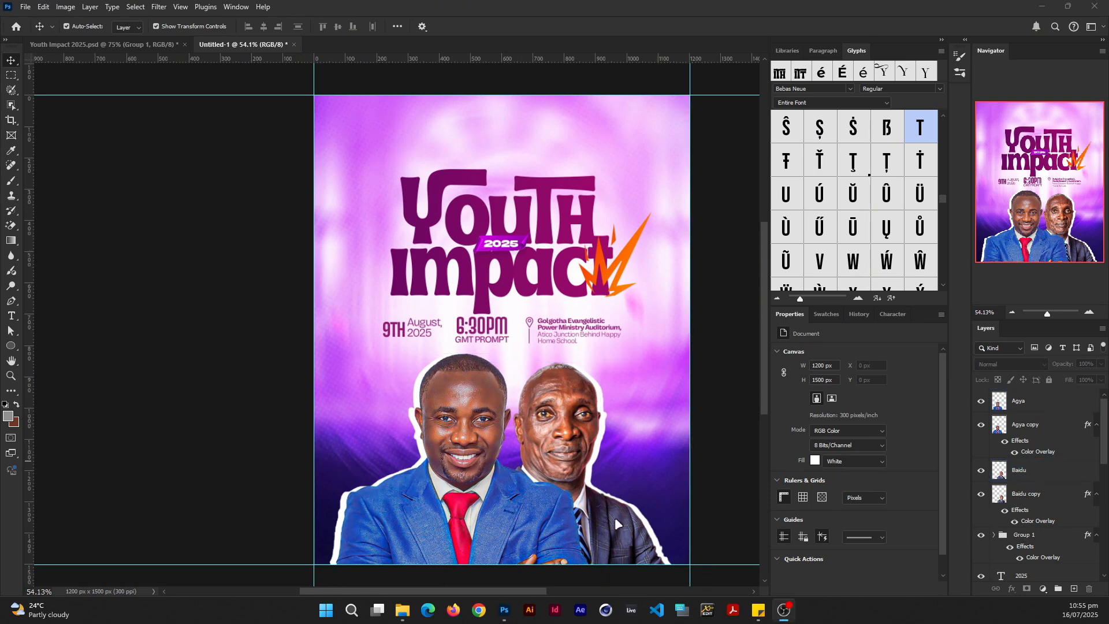
pyautogui.click(452, 444)
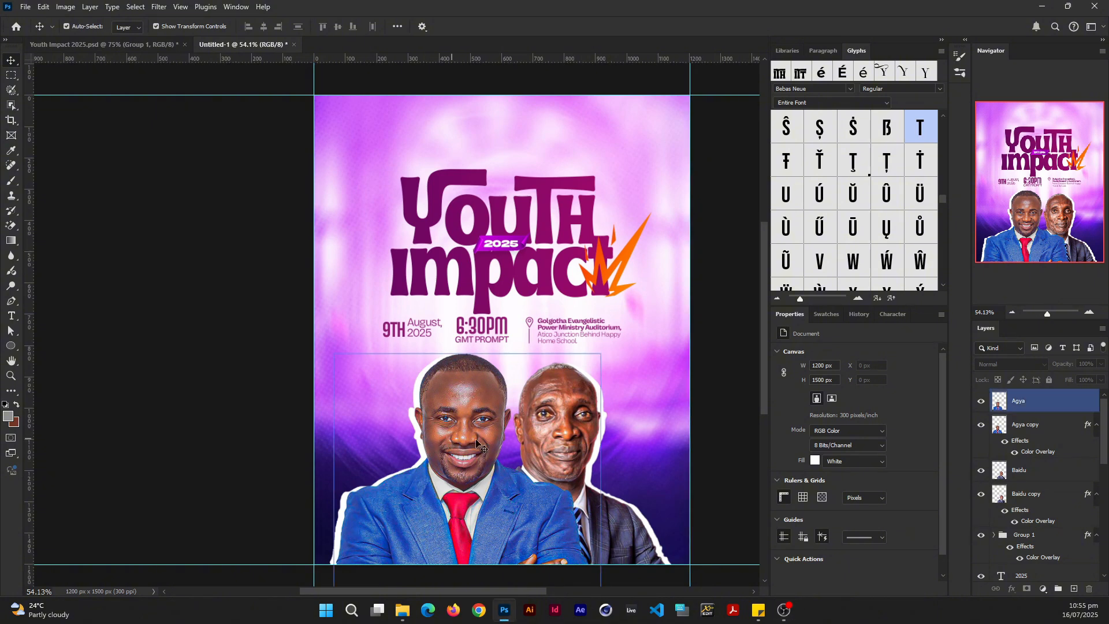
pyautogui.click(504, 440)
pyautogui.click(465, 435)
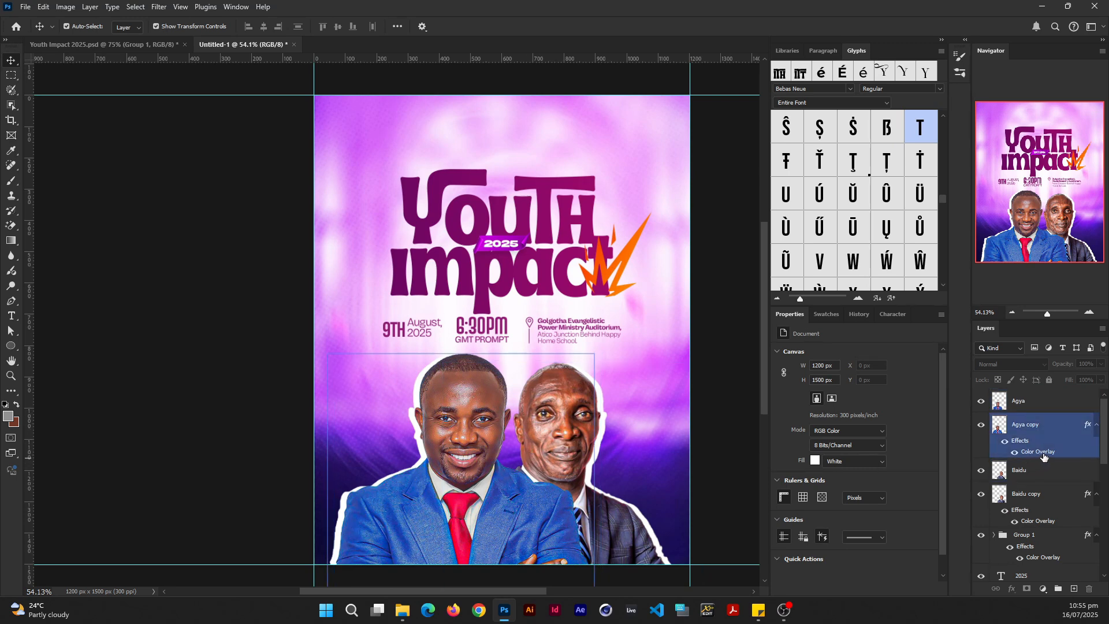
pyautogui.click(465, 427)
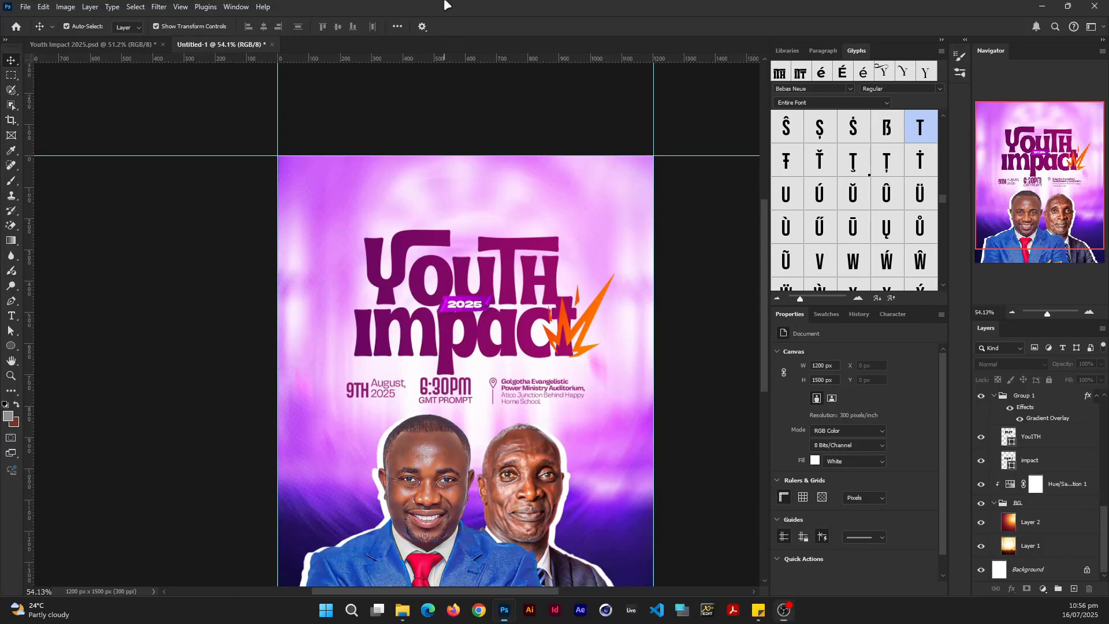
# Paste the logo, the Golgotha Evangelistic Youth Ministry name and the outlined PRESENTS label above the title.
pyautogui.click(564, 97)
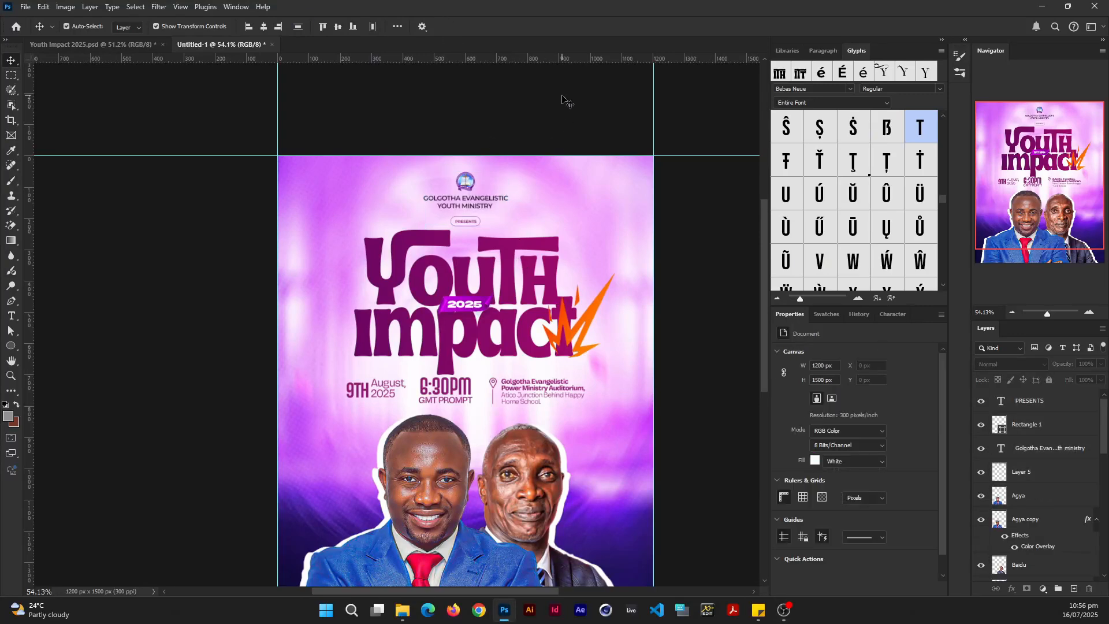
pyautogui.scroll(4, 479, 214)
pyautogui.scroll(1, 482, 217)
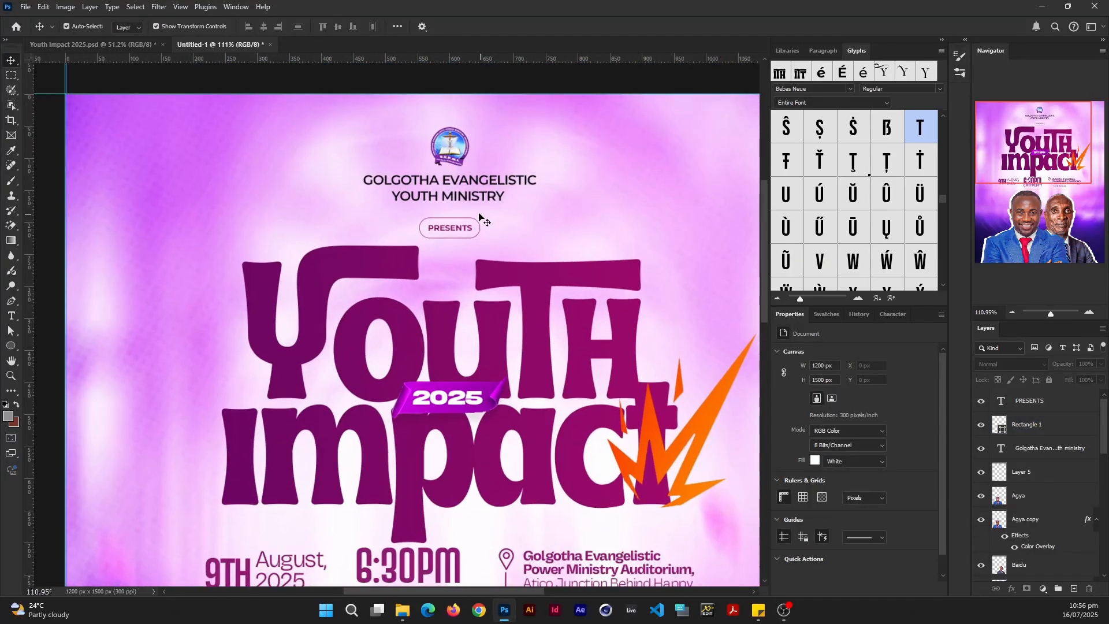
# Inspect the font settings of the Golgotha Evangelistic Youth Ministry text.
pyautogui.press('t')
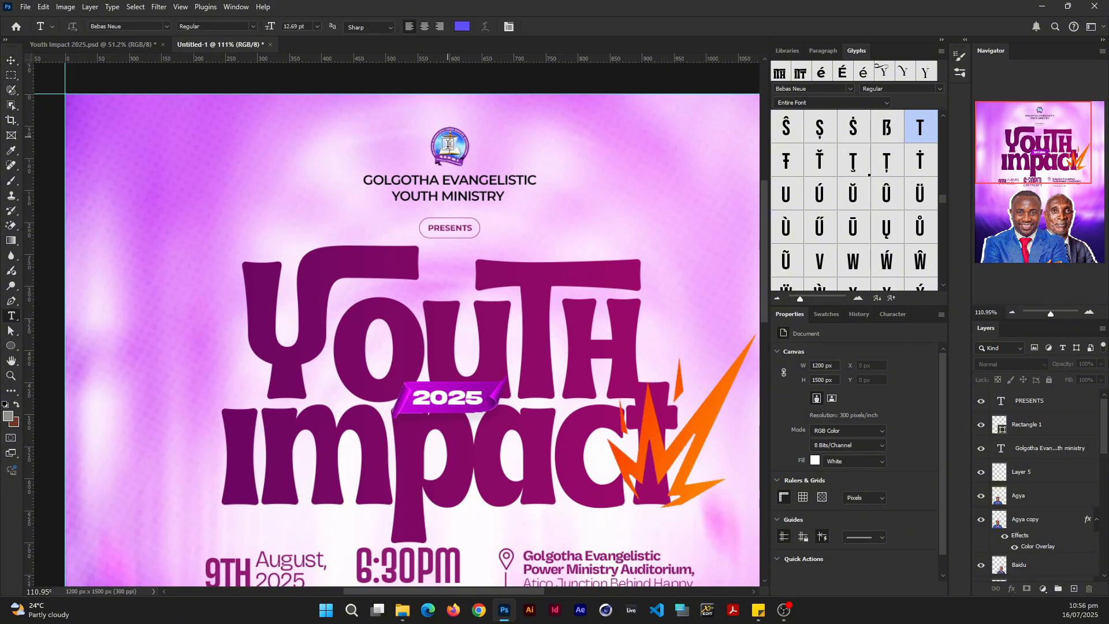
pyautogui.click(451, 178)
pyautogui.hotkey('ctrl', 'a')
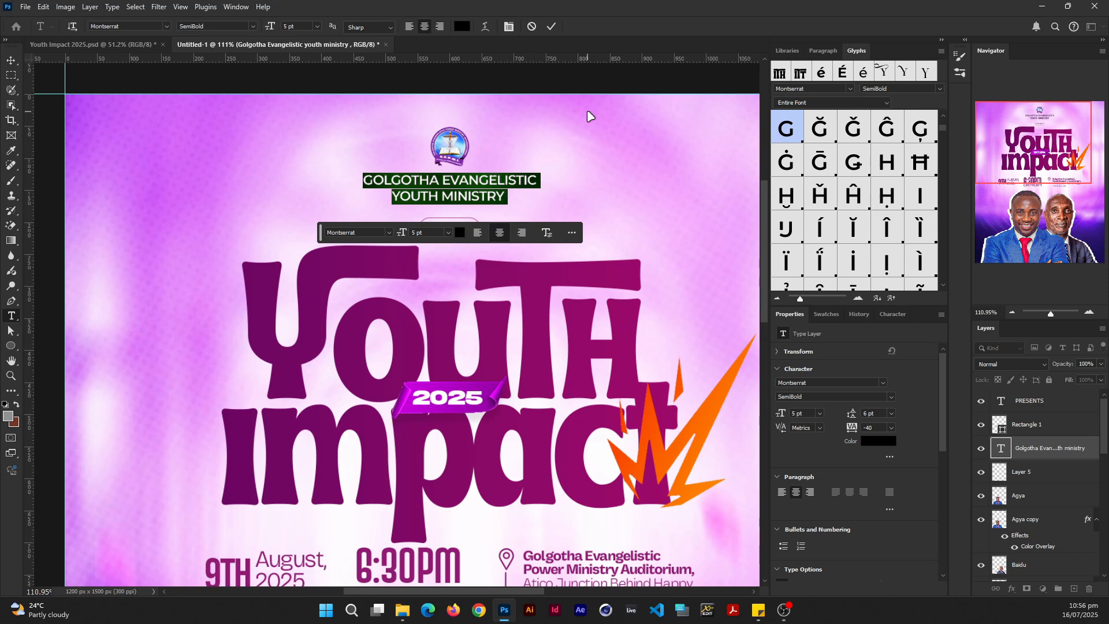
pyautogui.click(552, 26)
pyautogui.scroll(-5, 537, 179)
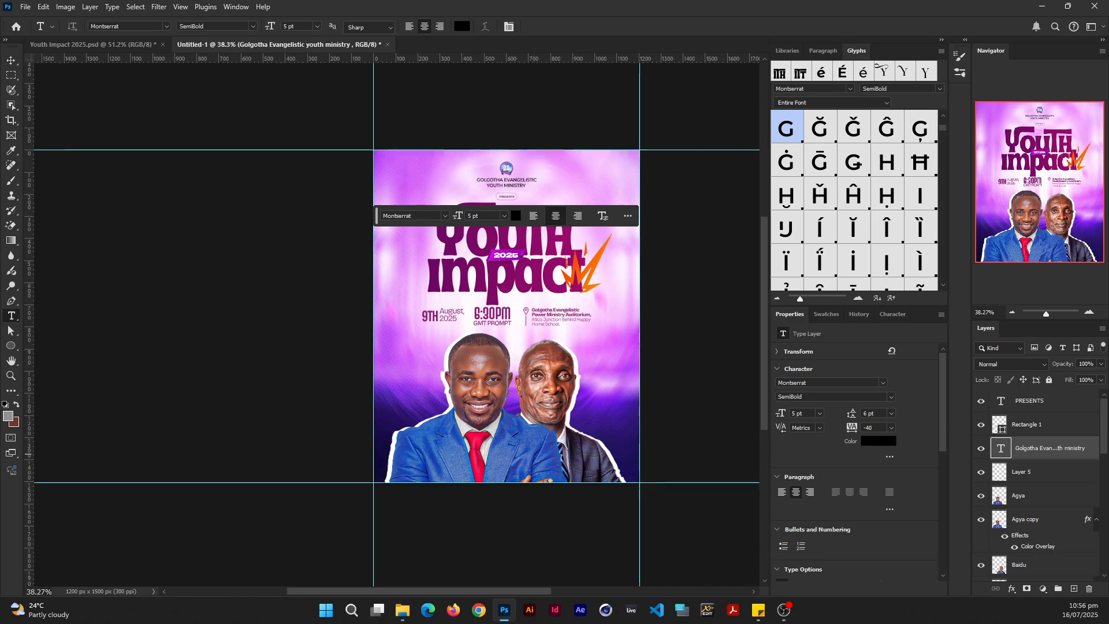
# Paste the Host and Guest captions with the speakers' names beside their portraits.
pyautogui.press('v')
pyautogui.click(565, 399)
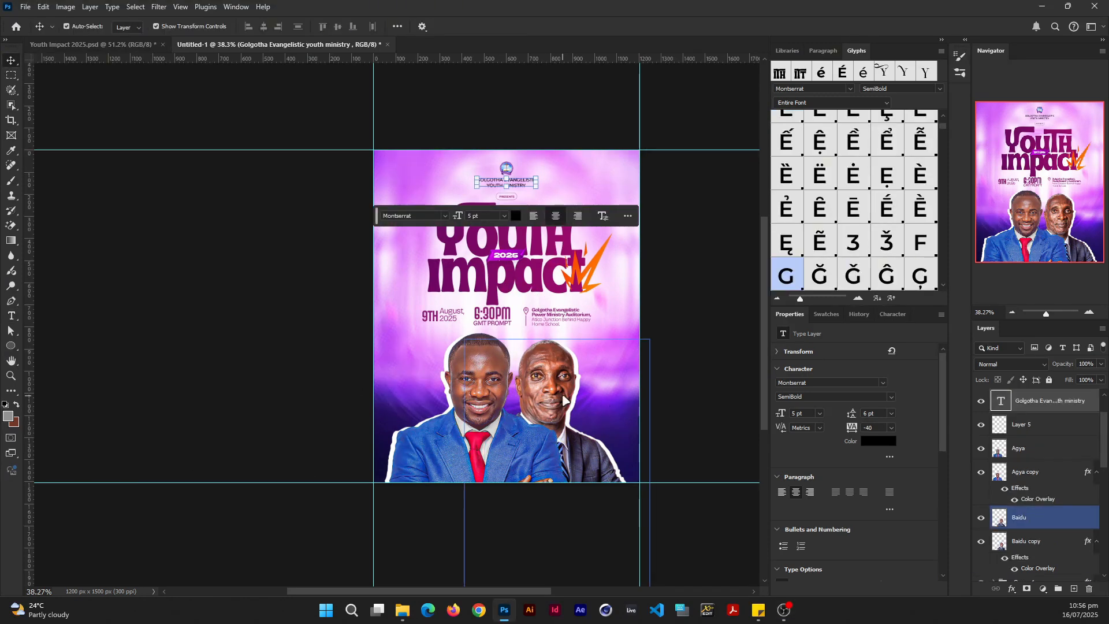
pyautogui.hotkey('ctrl', 'v')
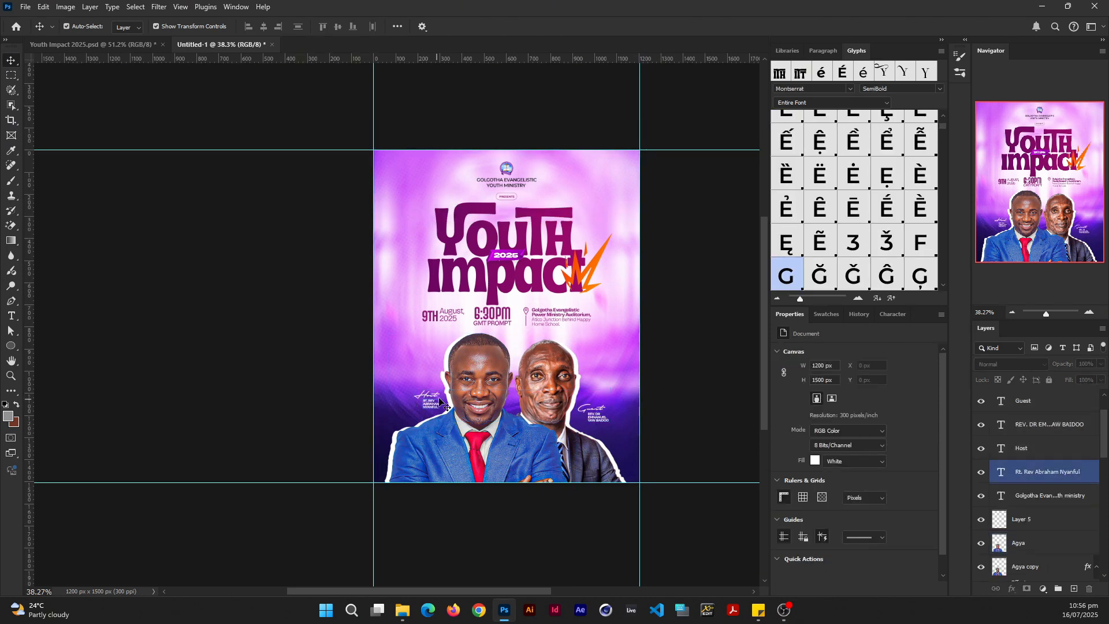
pyautogui.scroll(3, 443, 399)
pyautogui.scroll(-3, 502, 386)
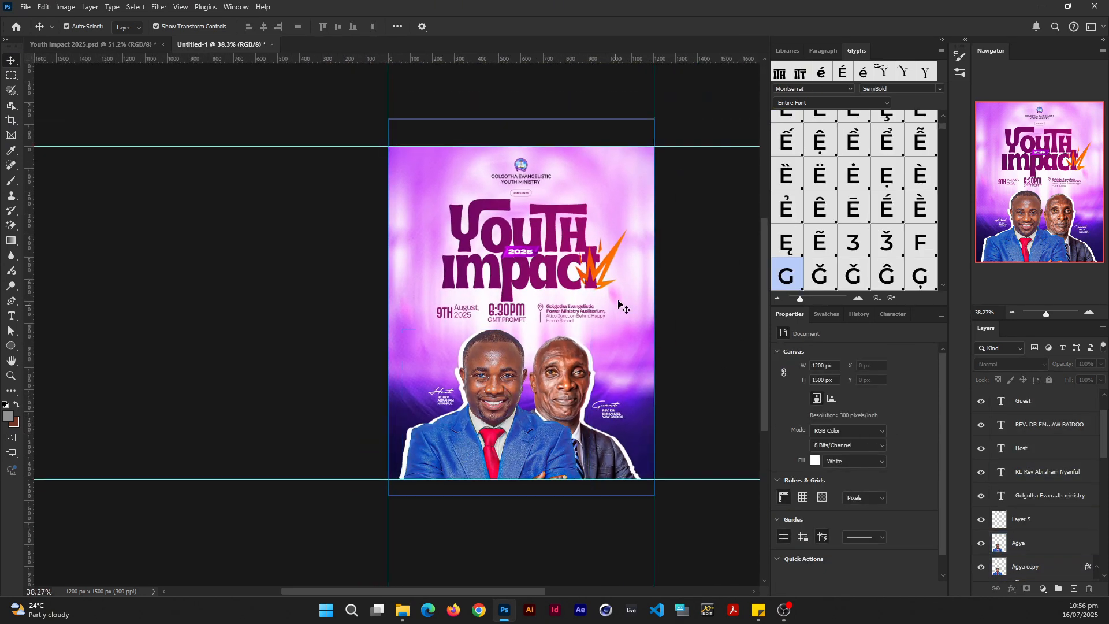
# Inspect the character settings of both speaker-name captions and the script Host caption beside the portraits.
pyautogui.moveTo(637, 234); pyautogui.dragTo(577, 276)
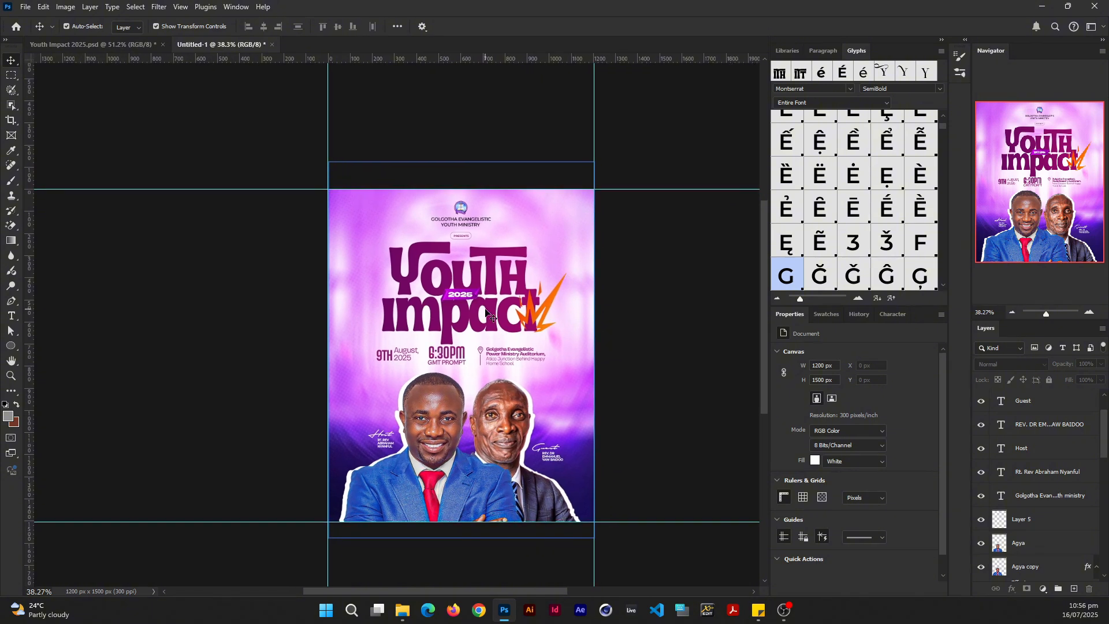
pyautogui.scroll(1, 485, 317)
pyautogui.scroll(-1, 481, 318)
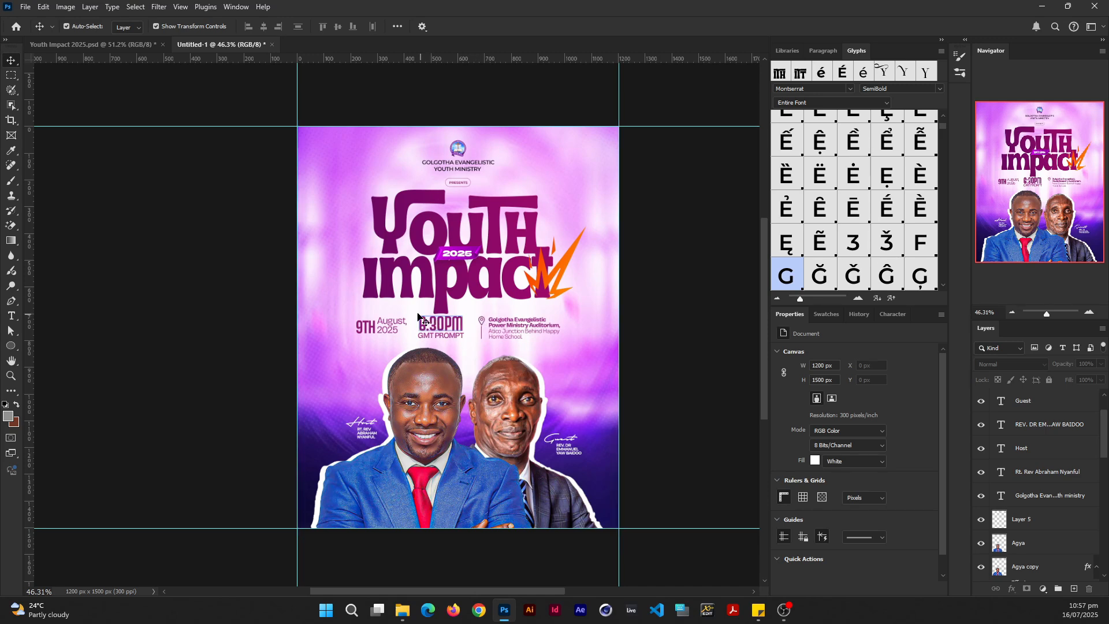
pyautogui.click(445, 446)
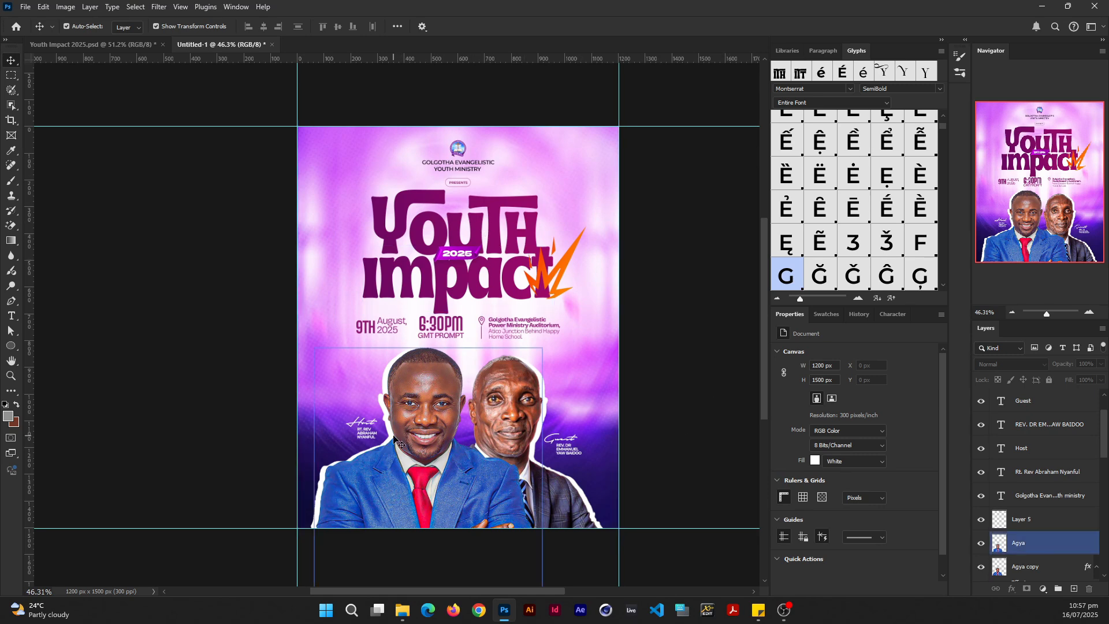
pyautogui.scroll(3, 435, 445)
pyautogui.scroll(-3, 435, 446)
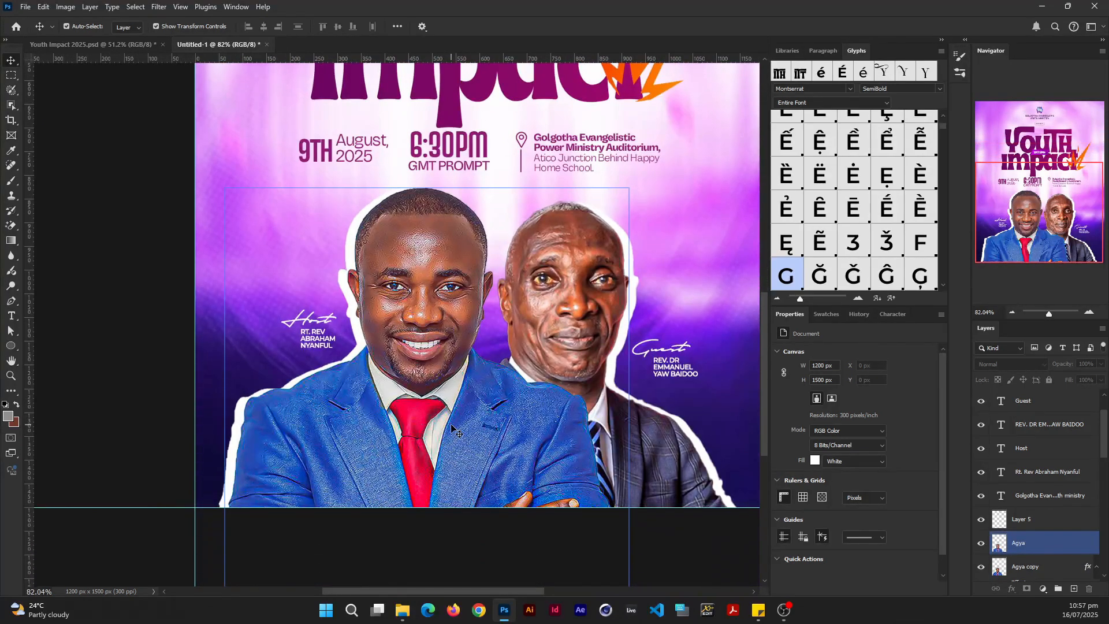
pyautogui.click(675, 367)
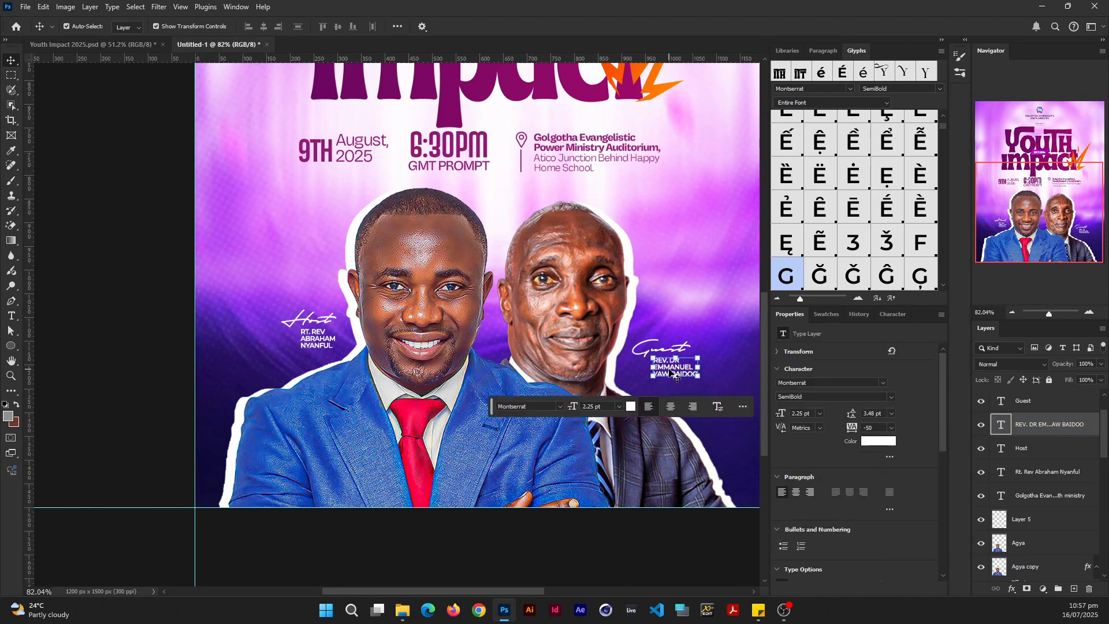
pyautogui.click(319, 337)
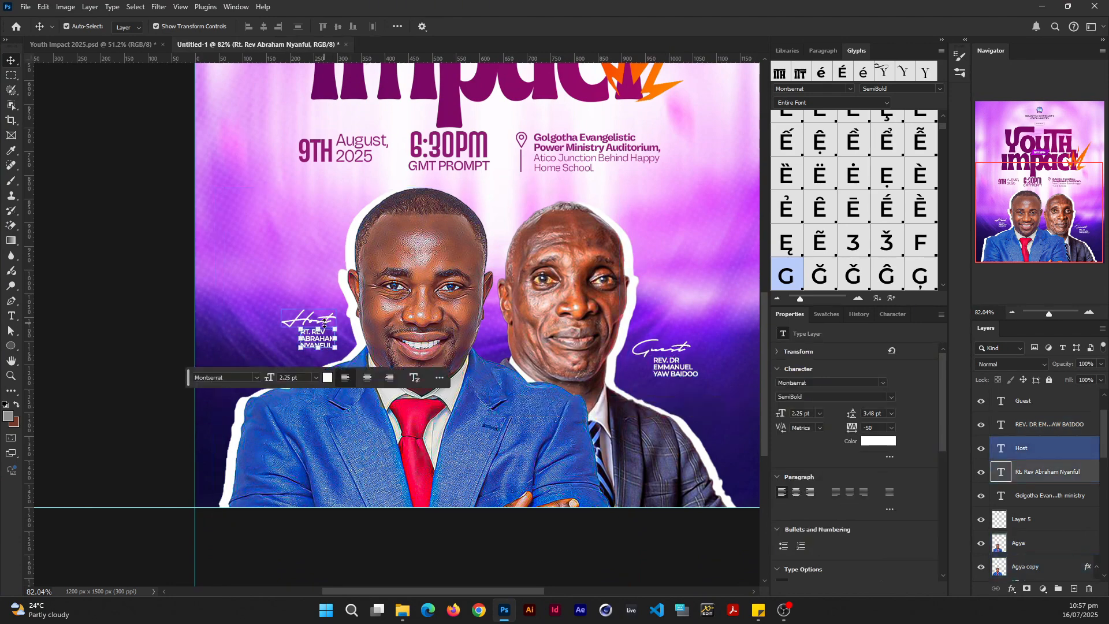
pyautogui.hotkey('ctrl', 't')
pyautogui.press('Return')
pyautogui.scroll(5, 322, 322)
pyautogui.click(302, 317)
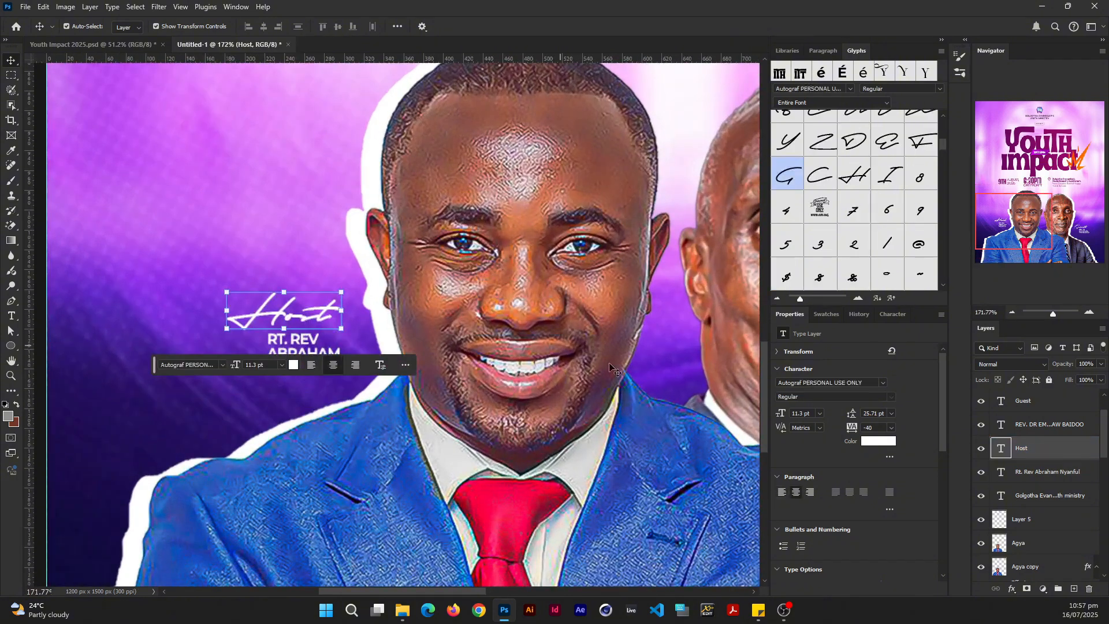
pyautogui.scroll(-8, 483, 359)
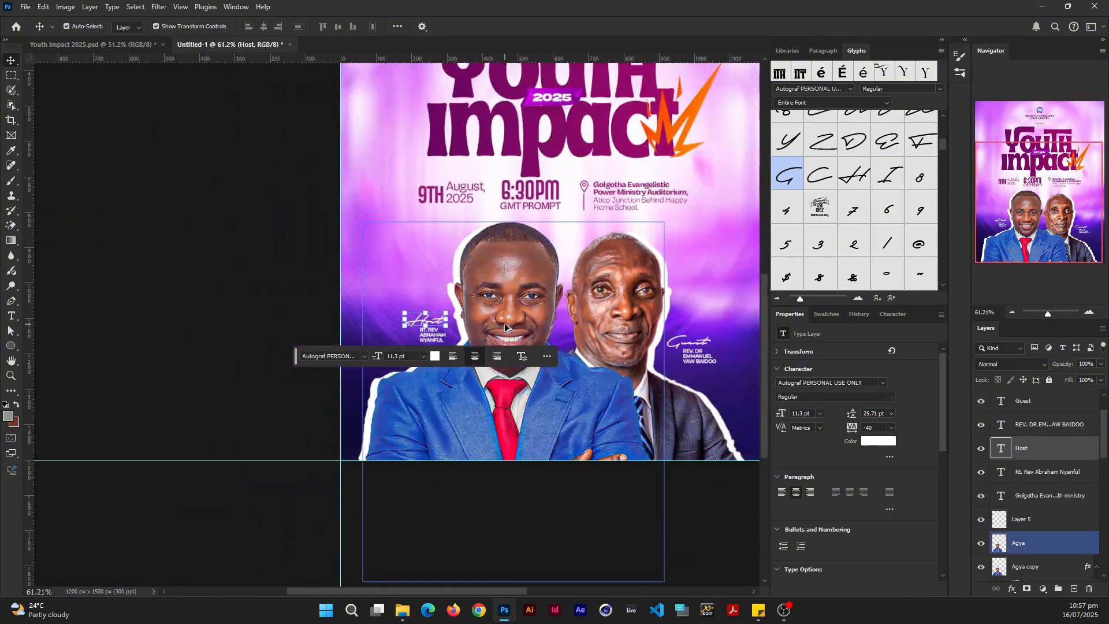
# Deselect the Host caption and review the whole flyer layout.
pyautogui.moveTo(586, 263); pyautogui.dragTo(523, 357)
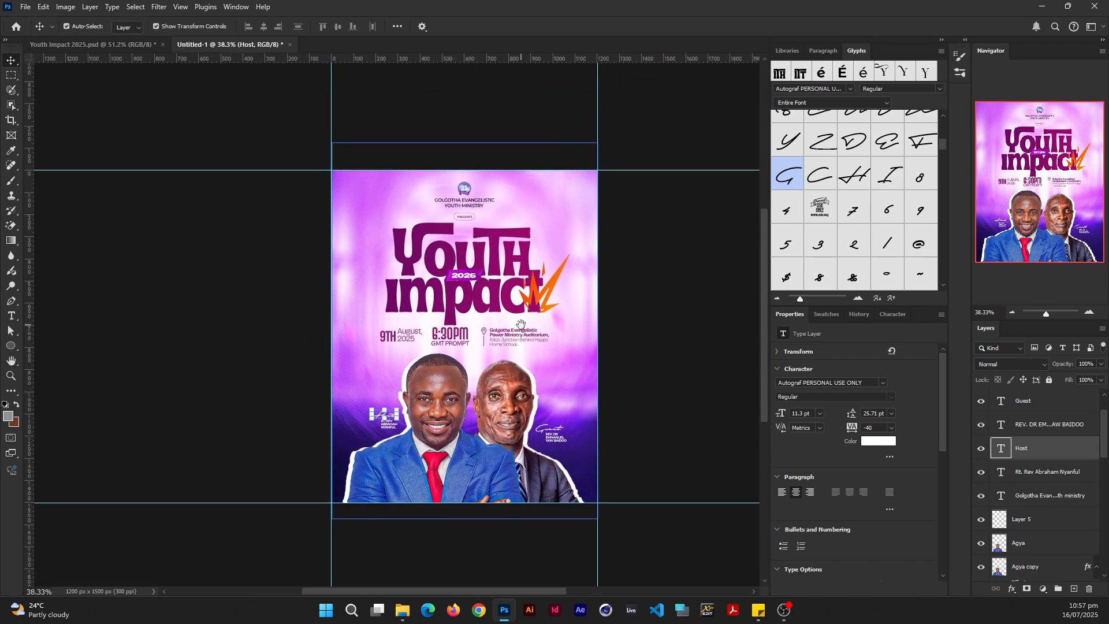
pyautogui.scroll(2, 523, 357)
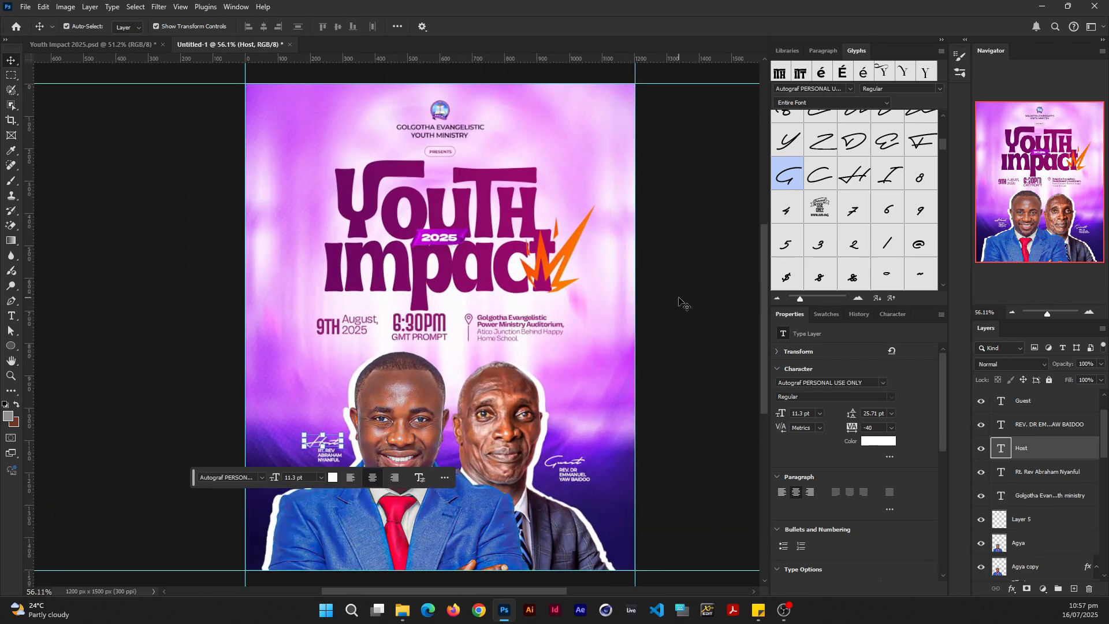
pyautogui.scroll(-1, 605, 323)
pyautogui.click(635, 290)
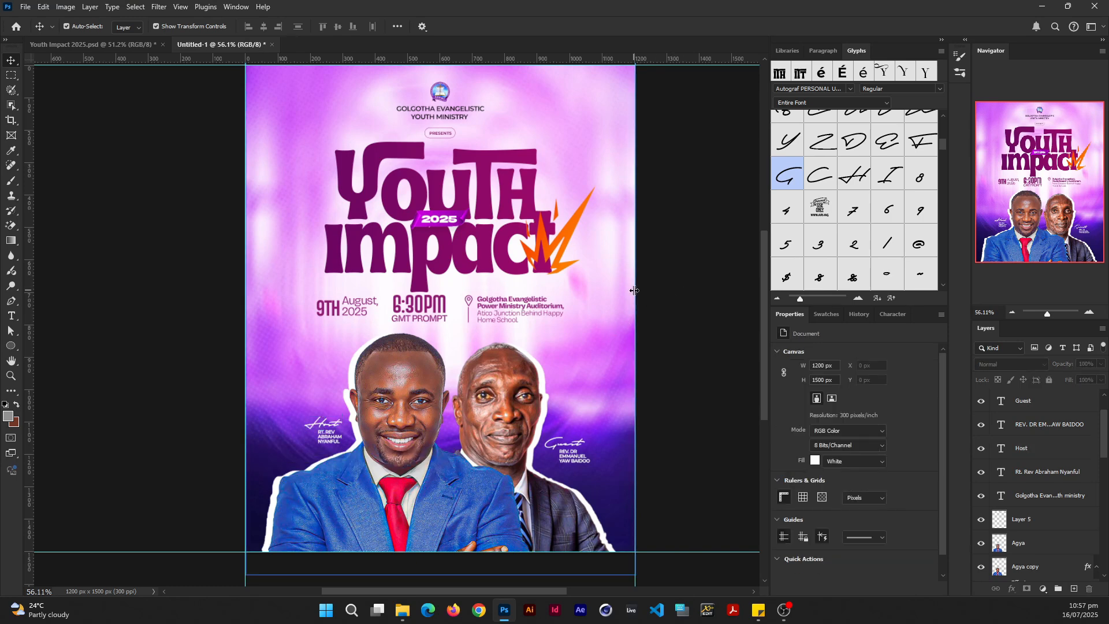
pyautogui.scroll(-1, 446, 308)
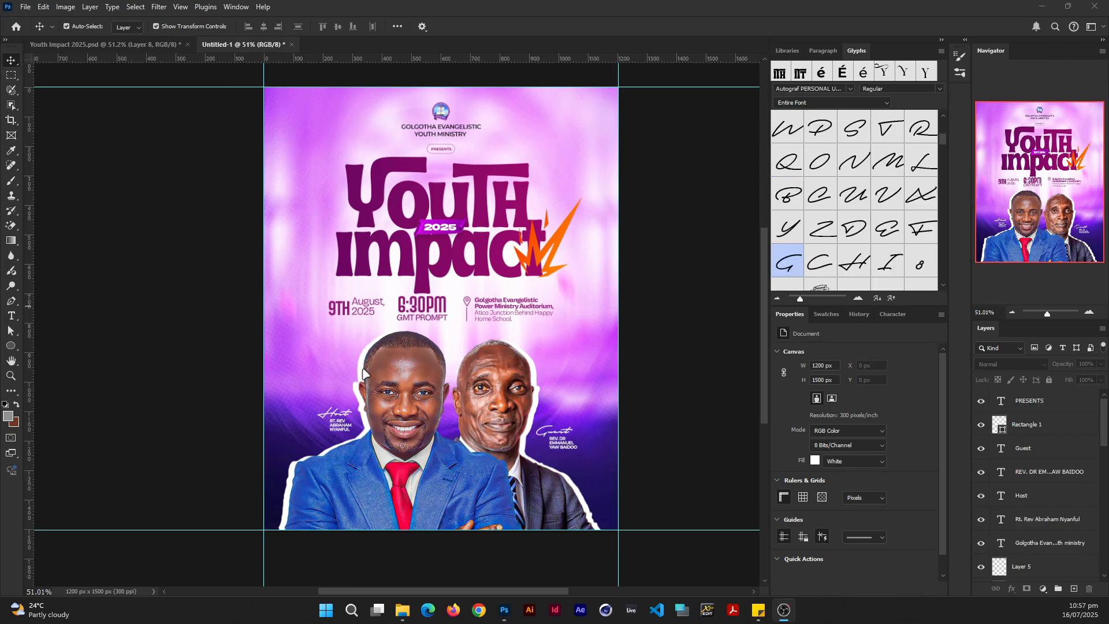
# Paste the masked light-leak overlay above the PRESENTS text layer and compare the flyer with the overlay hidden and shown.
pyautogui.click(1069, 403)
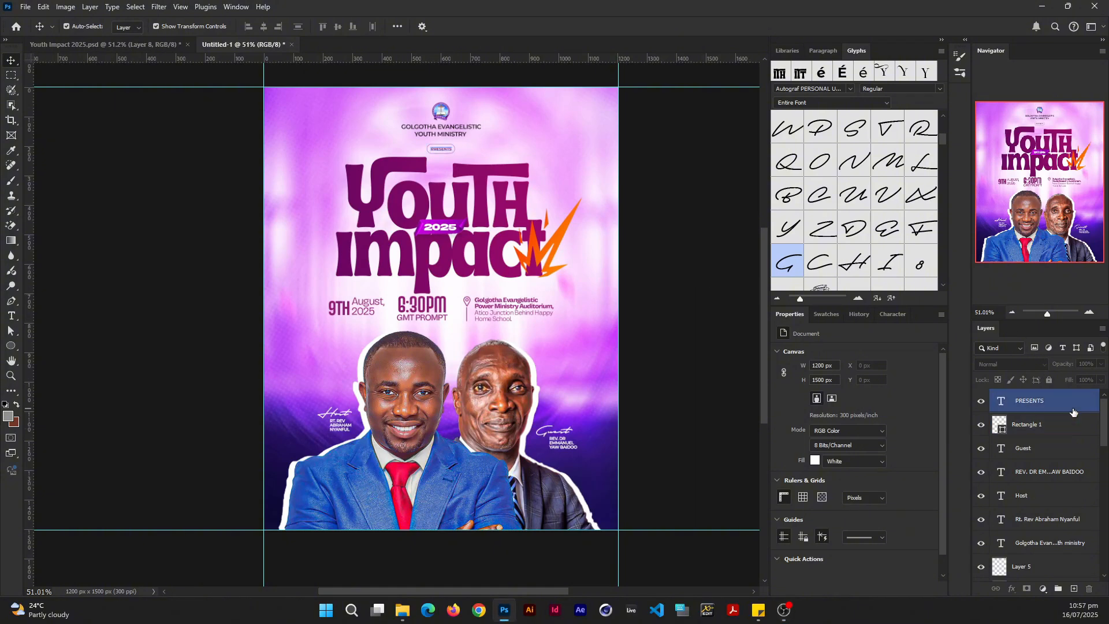
pyautogui.hotkey('alt', ']')
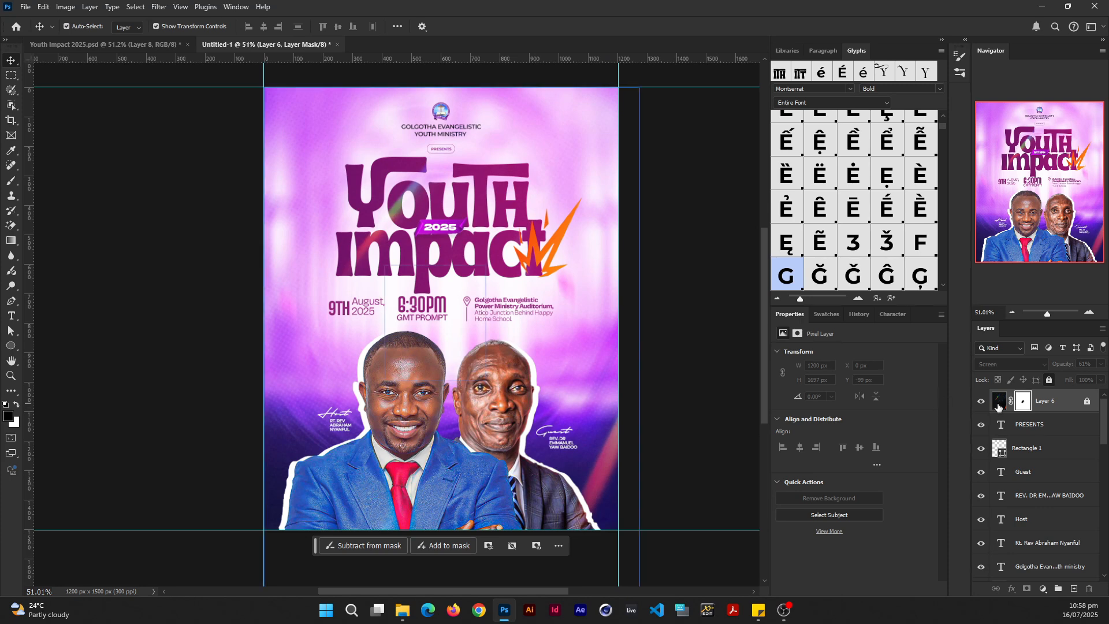
pyautogui.click(978, 403)
pyautogui.click(978, 403)
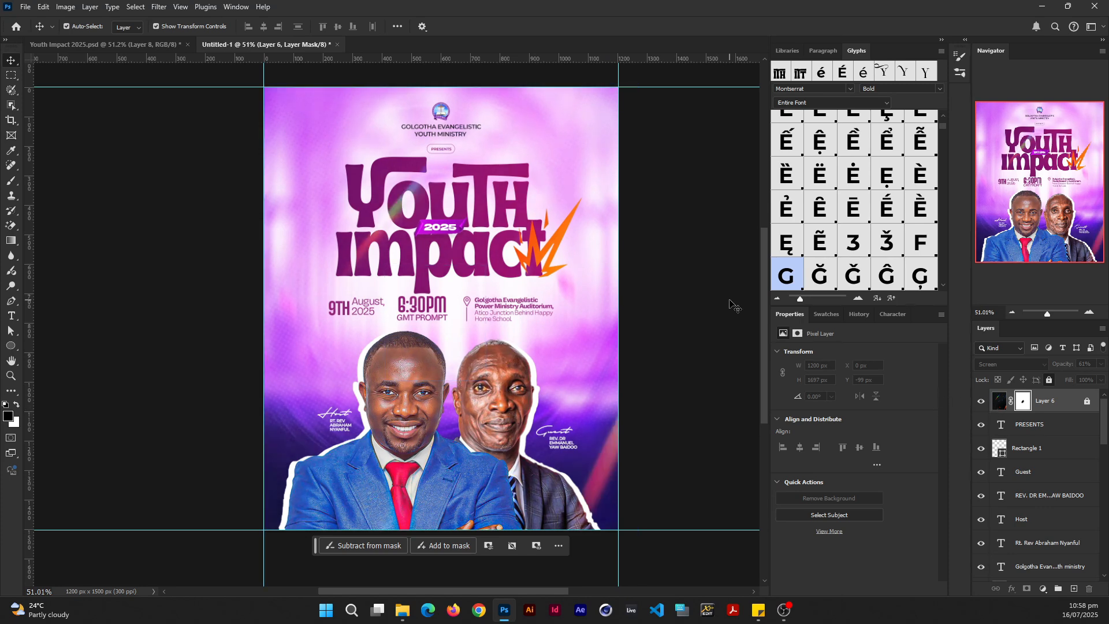
# Deselect the overlay and examine its light streaks across the title and the flyer's lower corner.
pyautogui.scroll(-4, 611, 300)
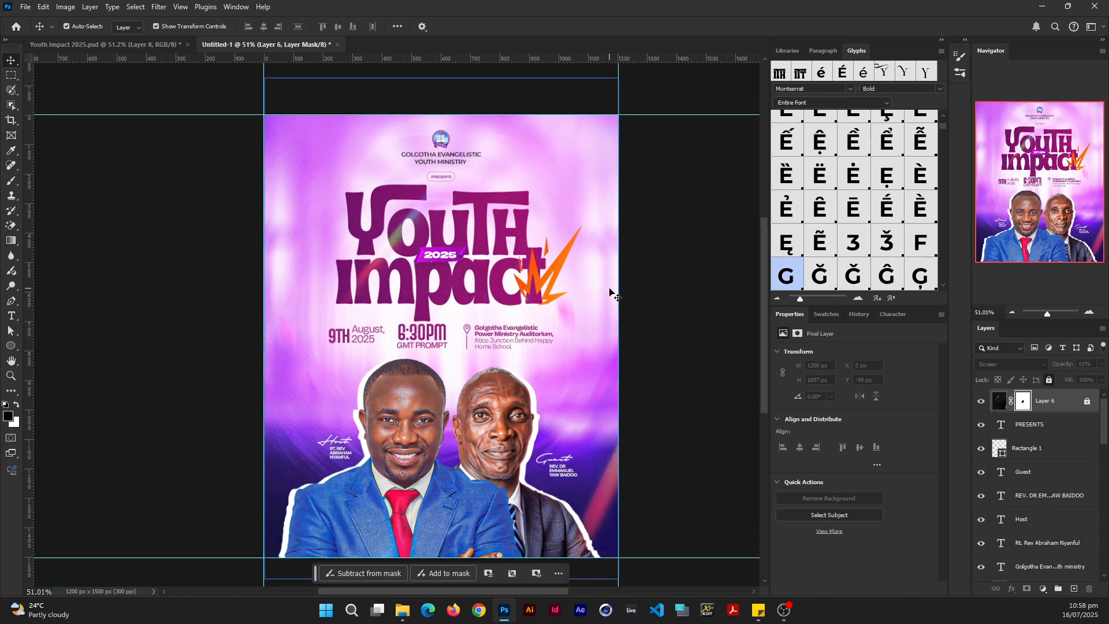
pyautogui.scroll(-1, 609, 289)
pyautogui.scroll(1, 609, 260)
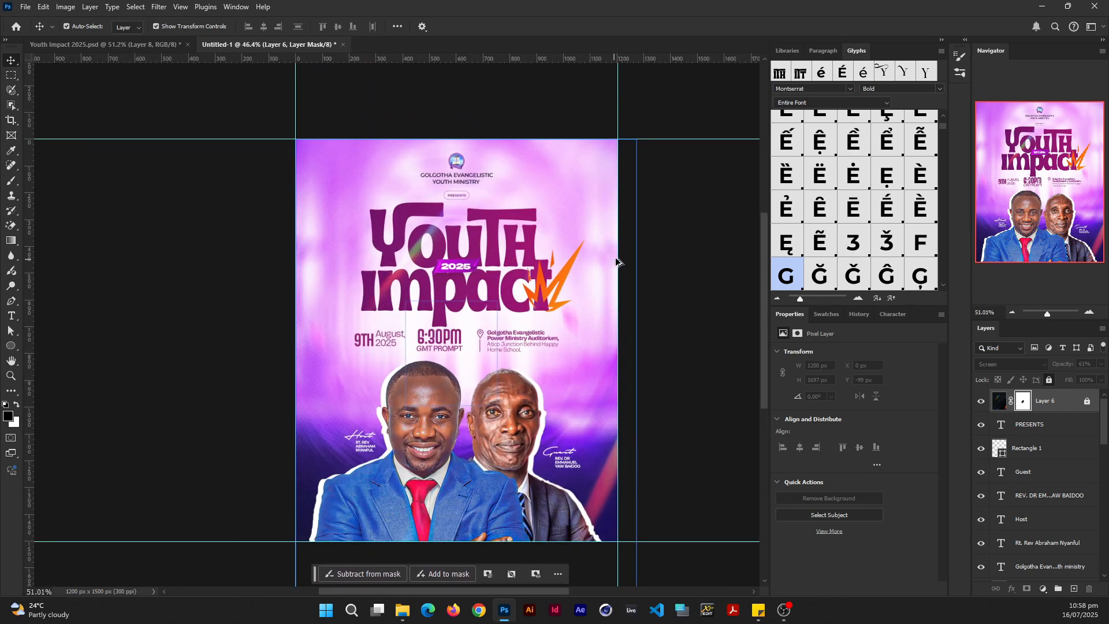
pyautogui.scroll(1, 612, 258)
pyautogui.moveTo(593, 362); pyautogui.dragTo(569, 330)
pyautogui.click(644, 241)
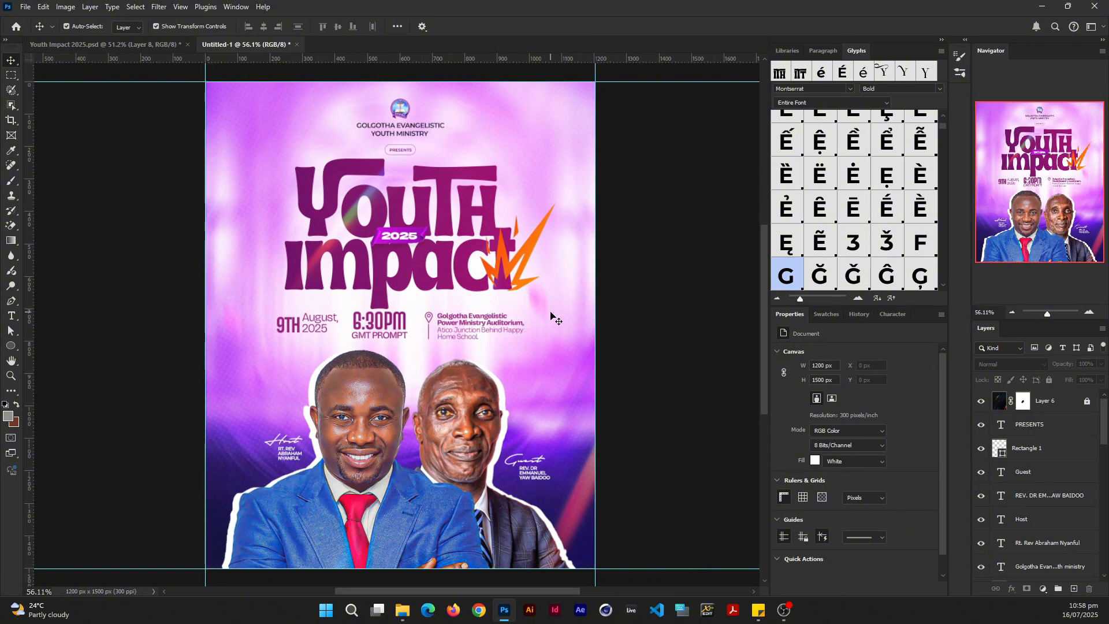
pyautogui.scroll(-3, 554, 318)
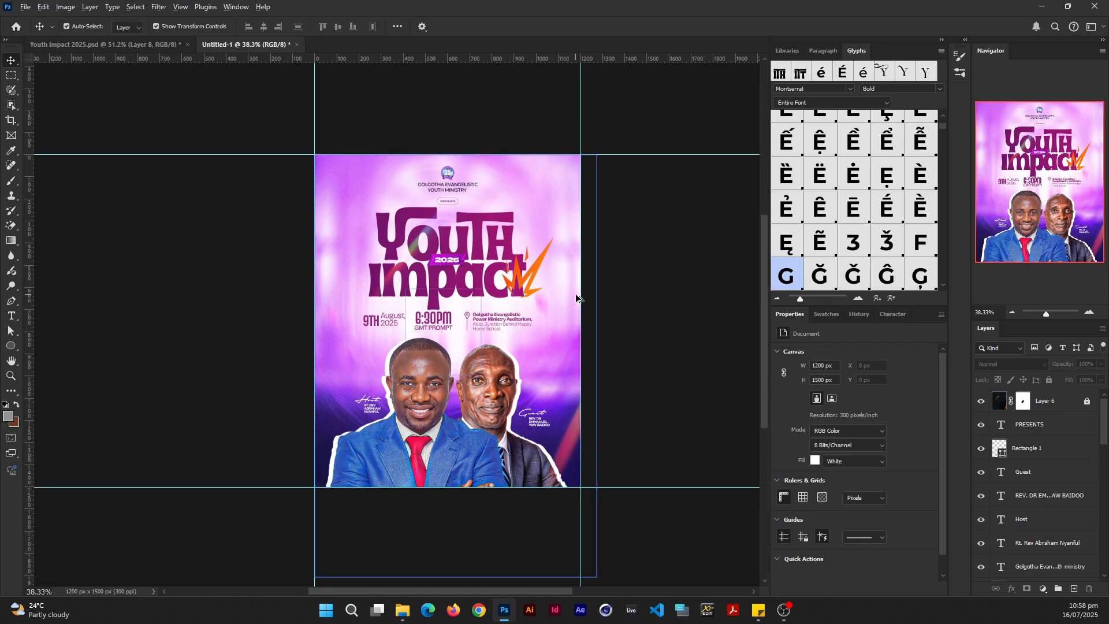
pyautogui.scroll(1, 554, 297)
pyautogui.scroll(1, 469, 301)
pyautogui.scroll(-1, 469, 300)
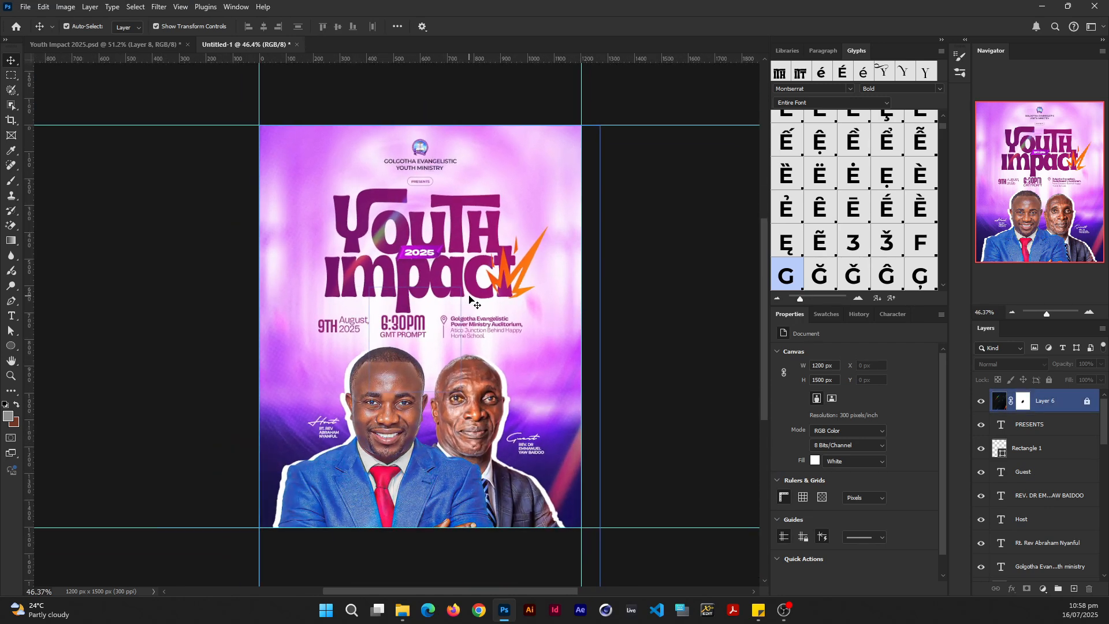
# Check the vertical social-media strip along the right edge of the flyer in Youth Impact 2025.psd, and return to the new document.
pyautogui.click(152, 44)
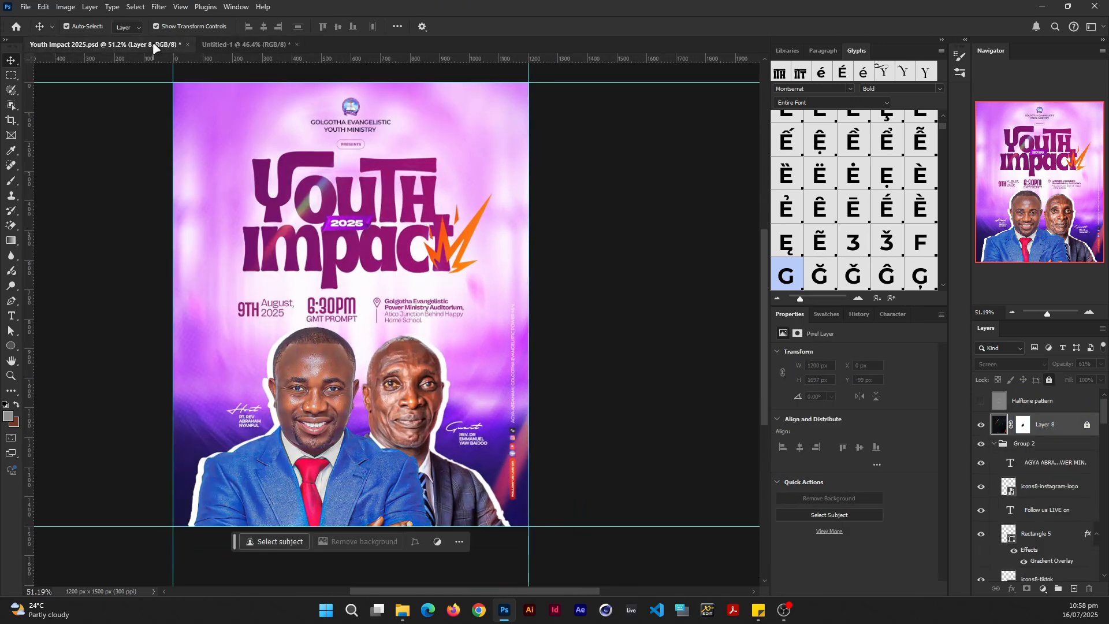
pyautogui.scroll(1, 497, 346)
pyautogui.click(517, 403)
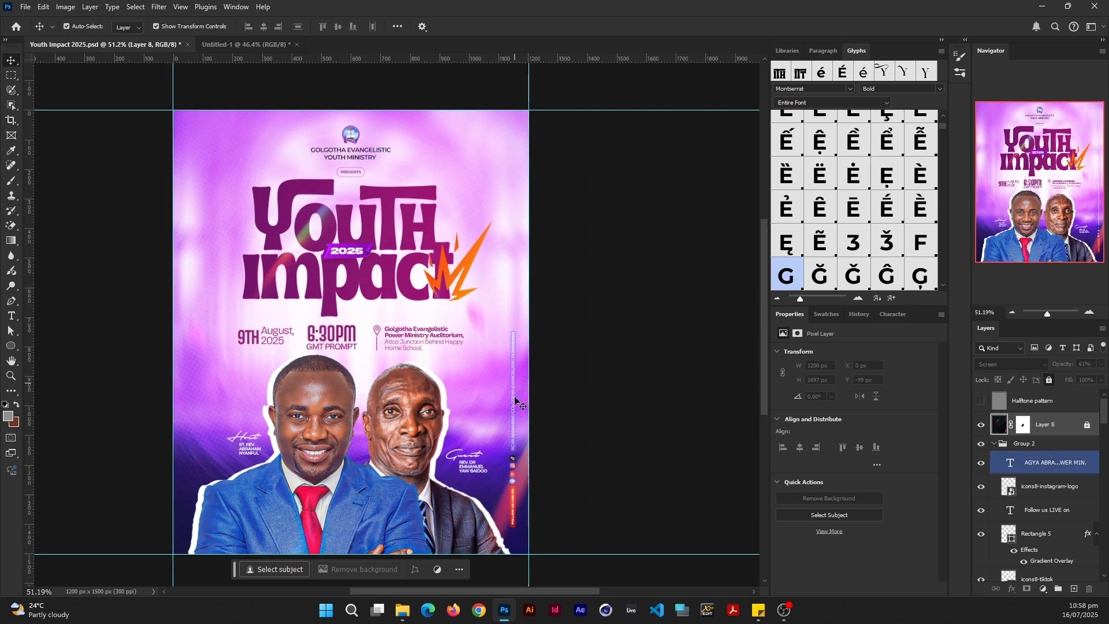
pyautogui.click(238, 49)
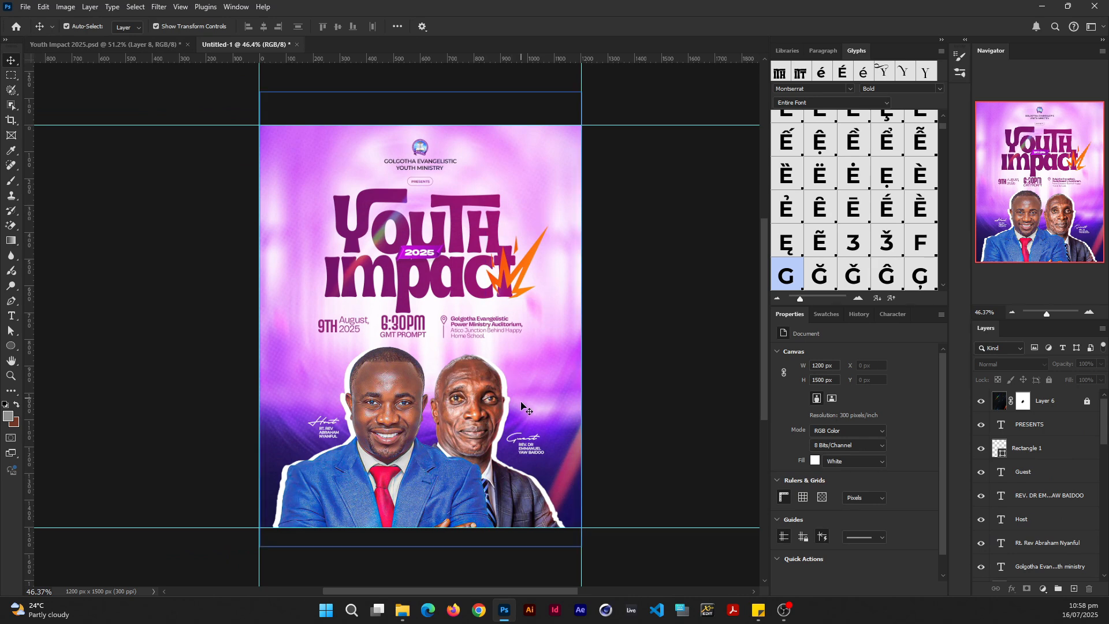